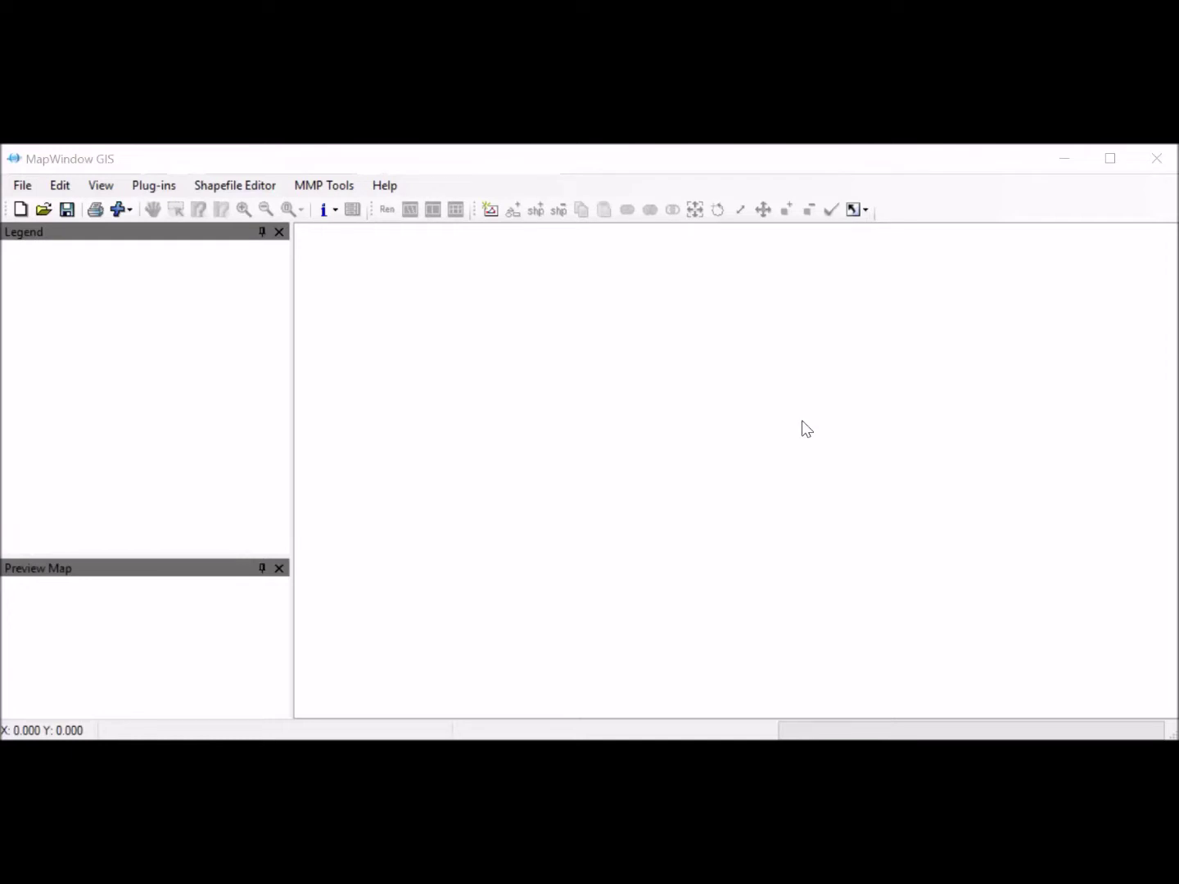
# Open the Clipper web app in the browser to get base layers for a new project
pyautogui.click(324, 184)
pyautogui.moveTo(339, 209)
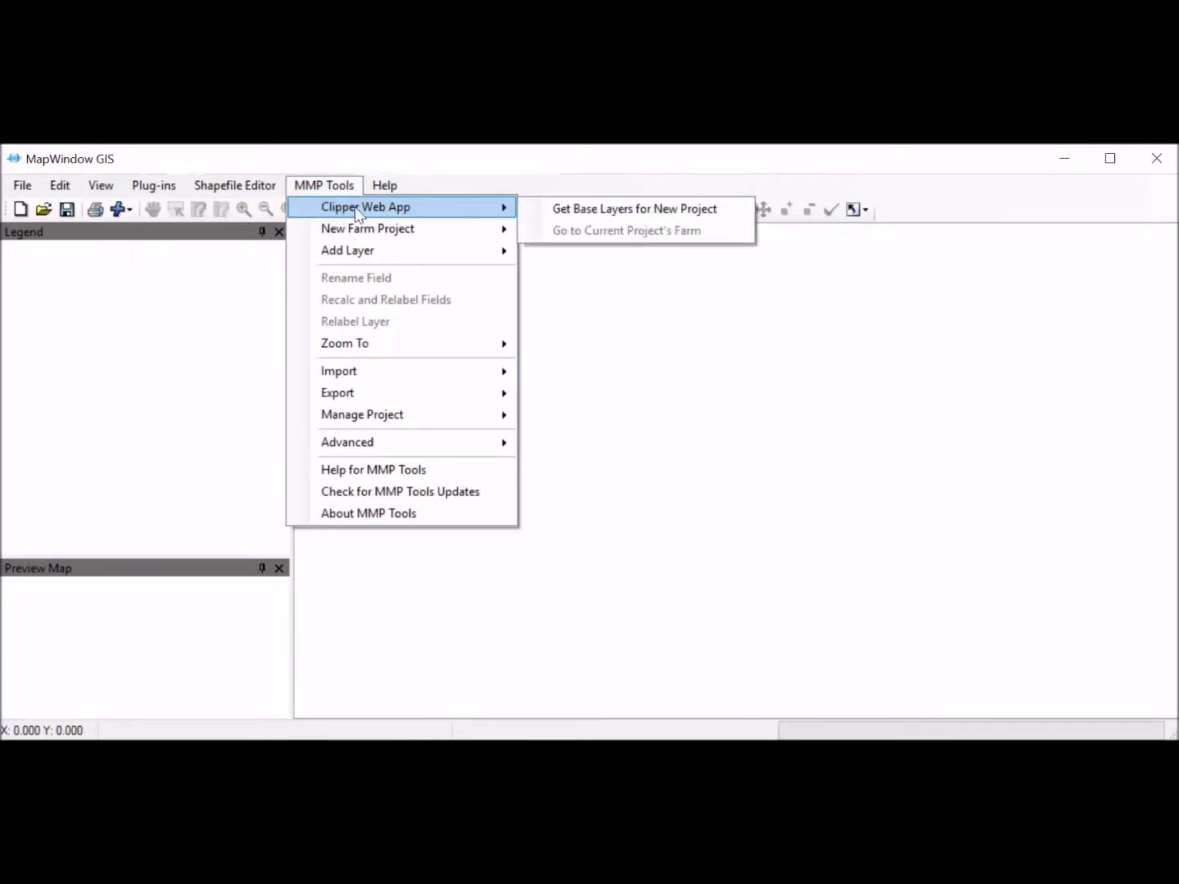
pyautogui.click(598, 208)
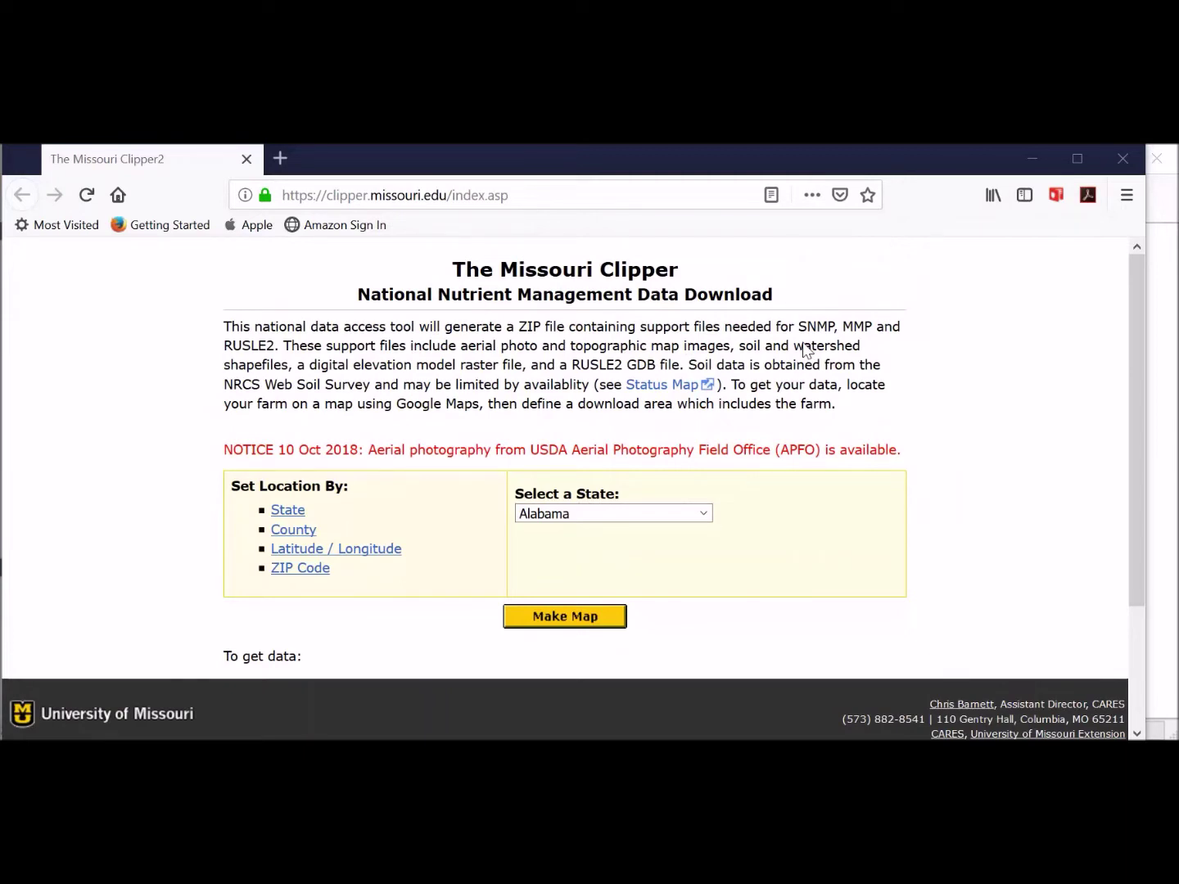
# Set the Missouri Clipper location state to Iowa
pyautogui.click(708, 517)
pyautogui.scroll(-1, 705, 452)
pyautogui.scroll(-3, 709, 459)
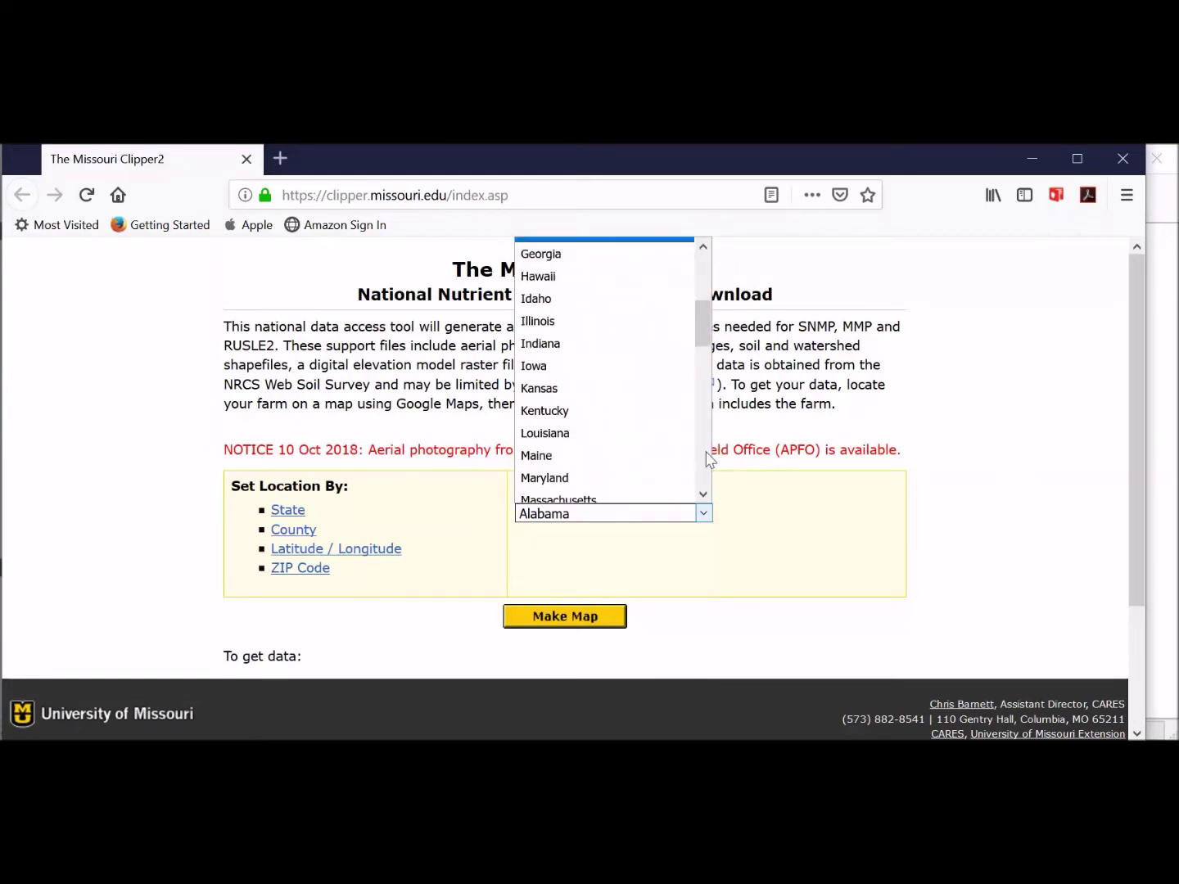
pyautogui.click(572, 369)
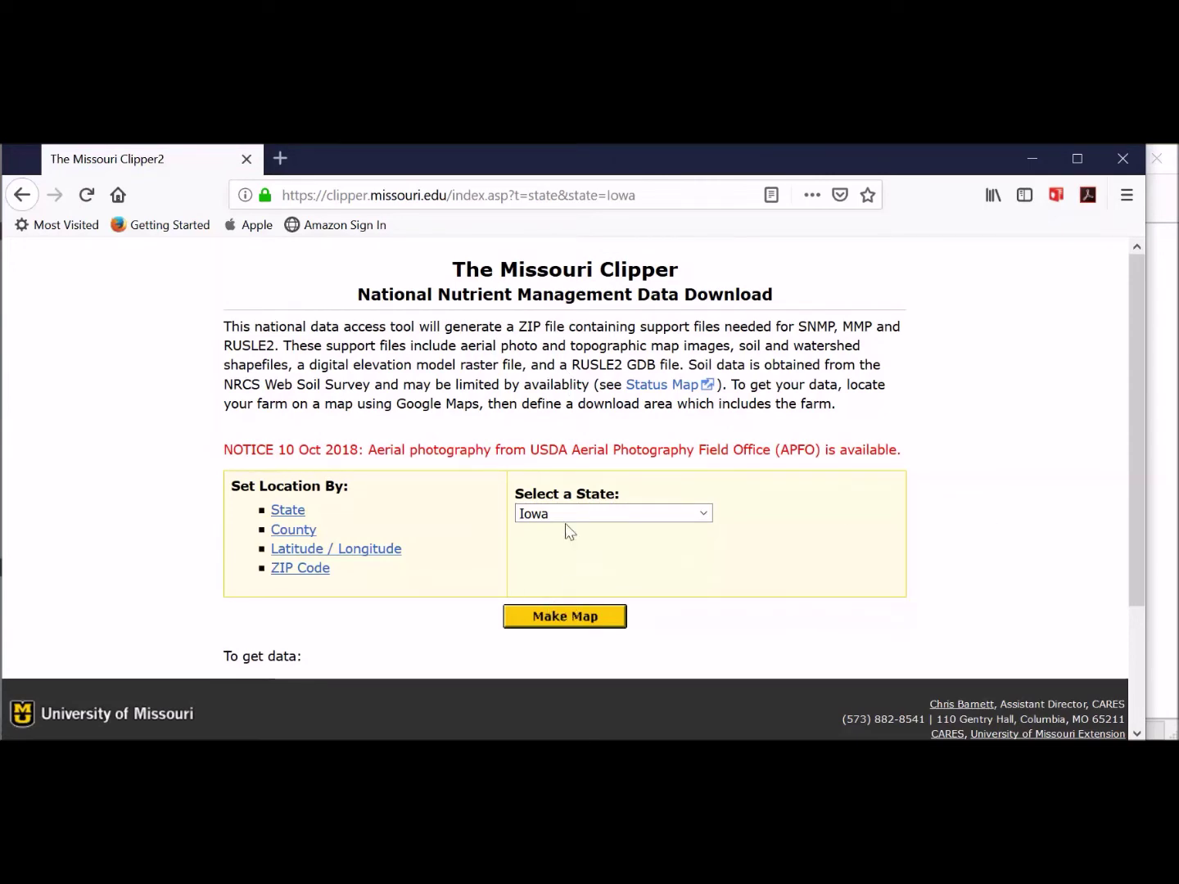
# Set the location by ZIP code, choose 52132 and make the map
pyautogui.click(311, 577)
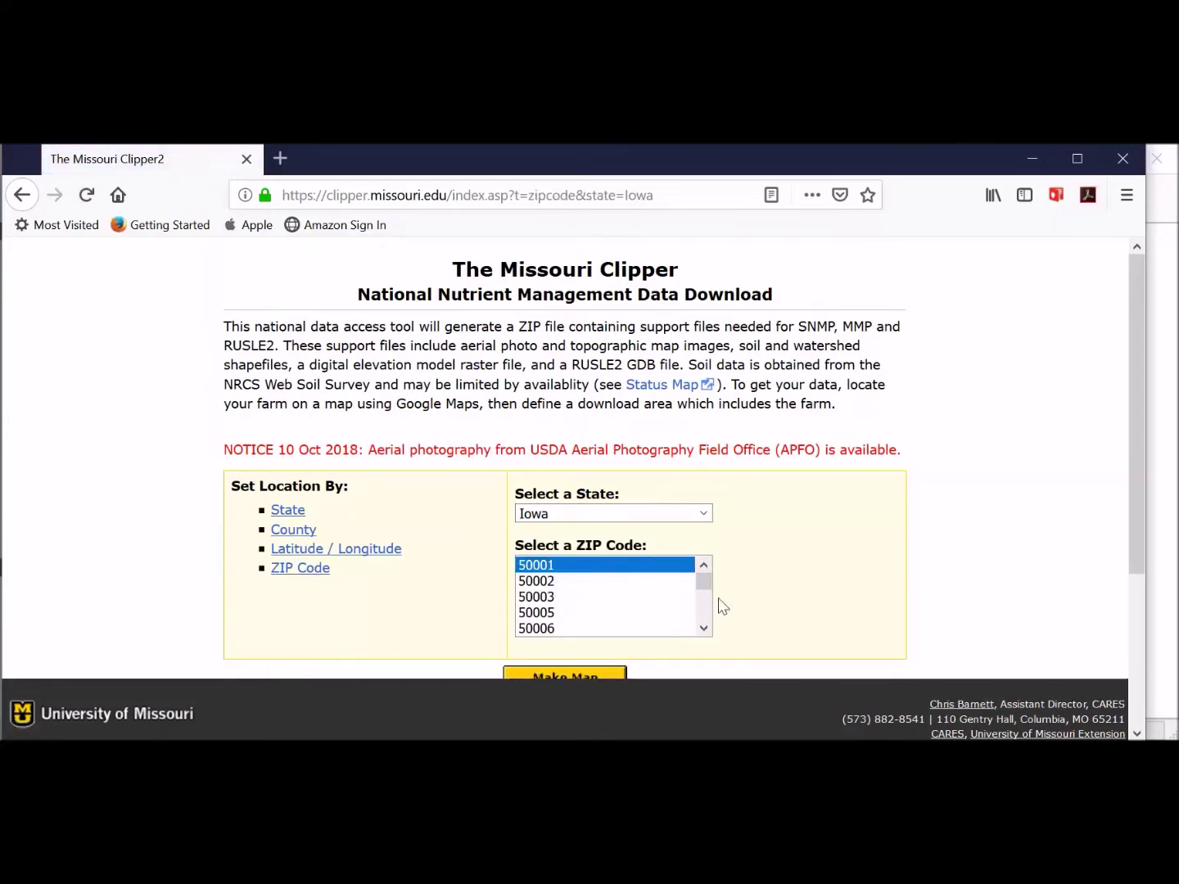
pyautogui.moveTo(711, 585); pyautogui.dragTo(708, 624)
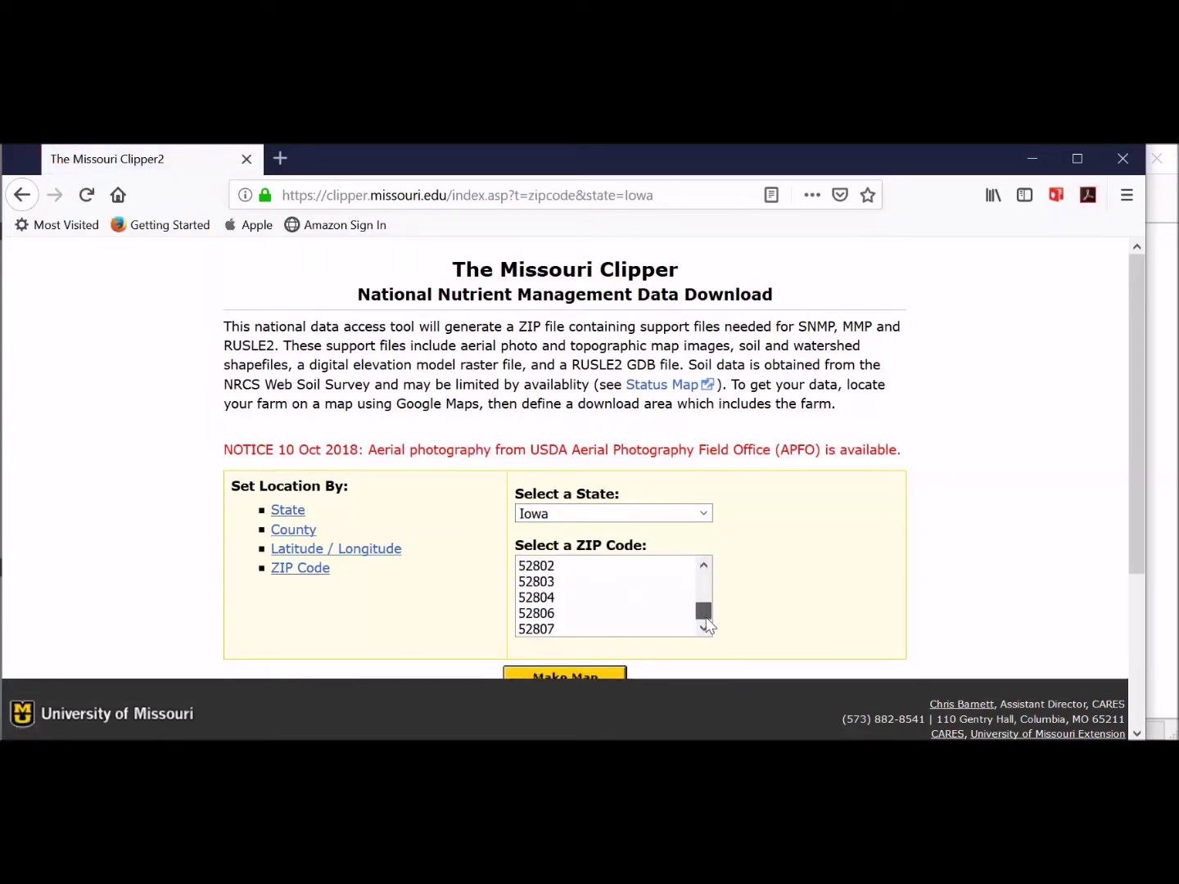
pyautogui.scroll(15, 570, 593)
pyautogui.scroll(20, 571, 593)
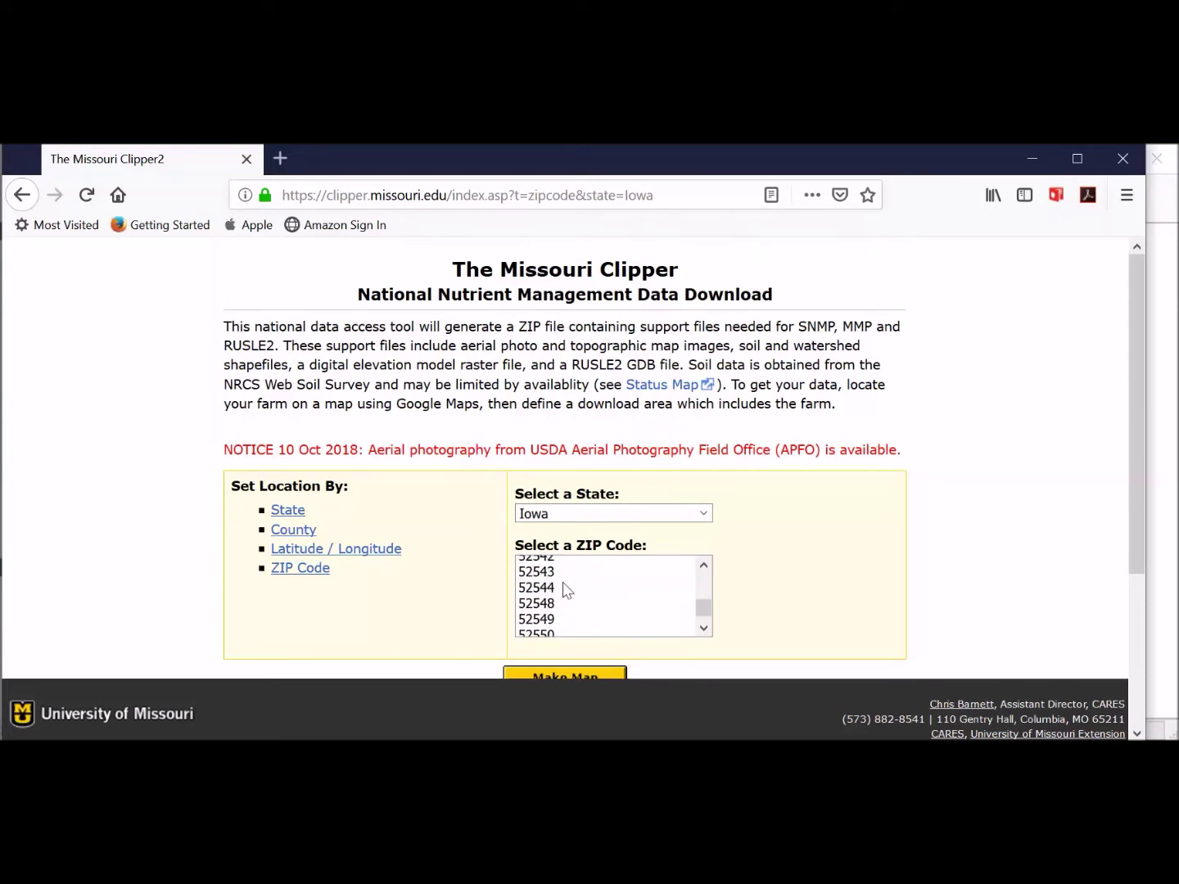
pyautogui.moveTo(699, 609); pyautogui.dragTo(703, 598)
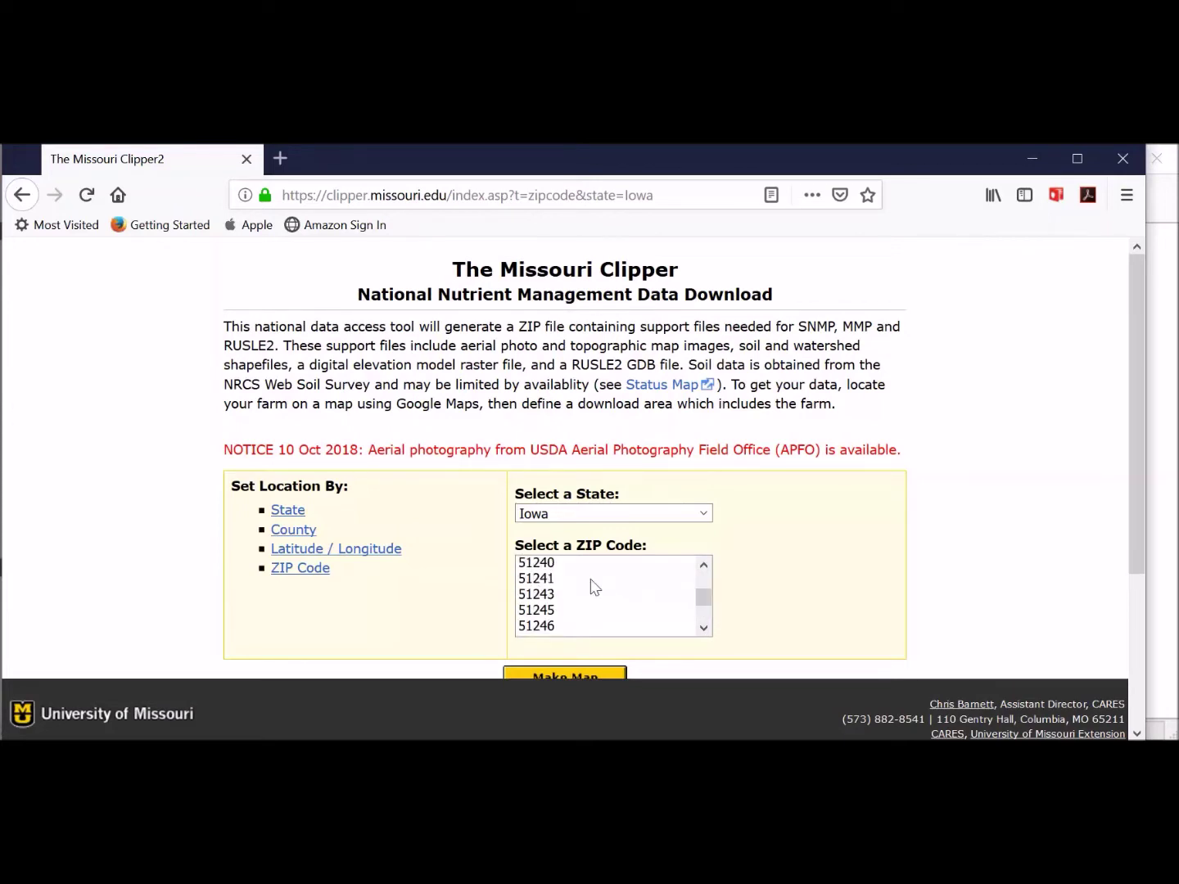
pyautogui.scroll(3, 579, 595)
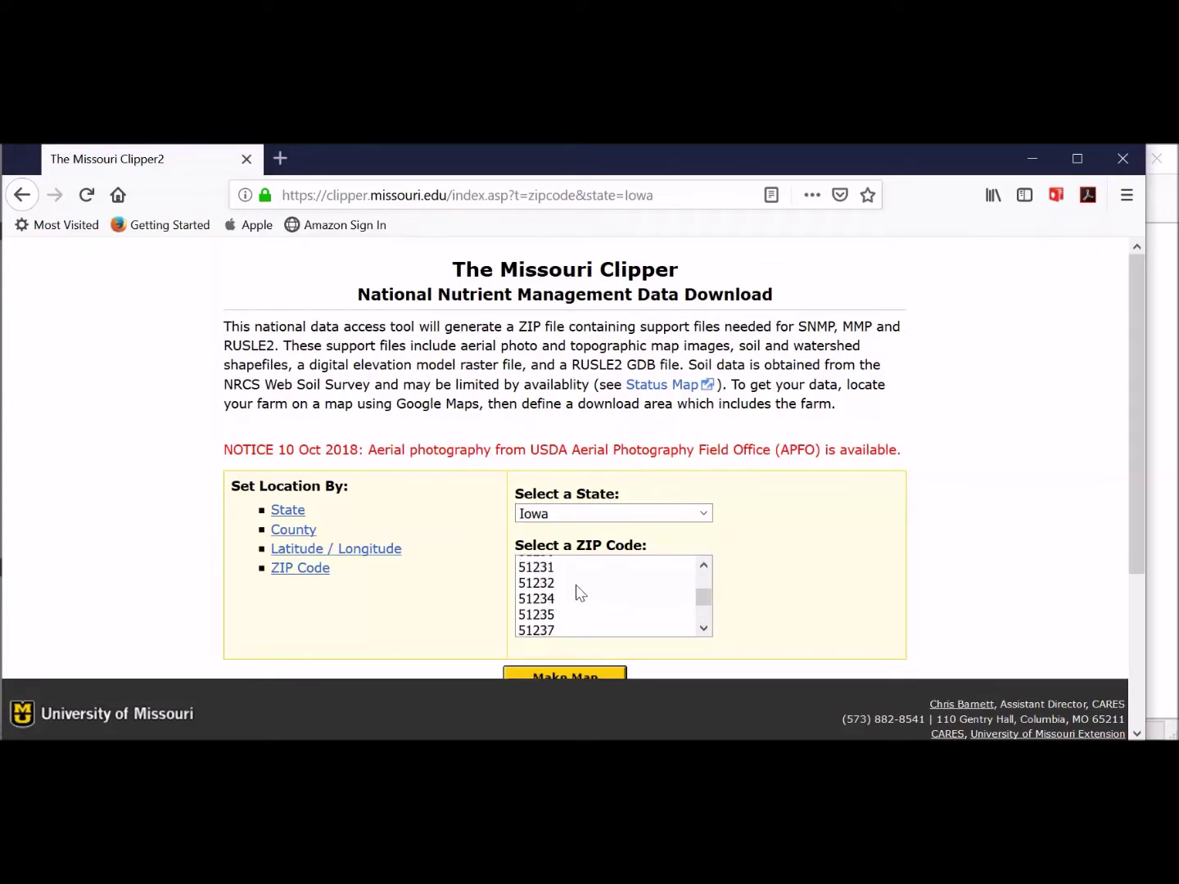
pyautogui.scroll(-2, 578, 590)
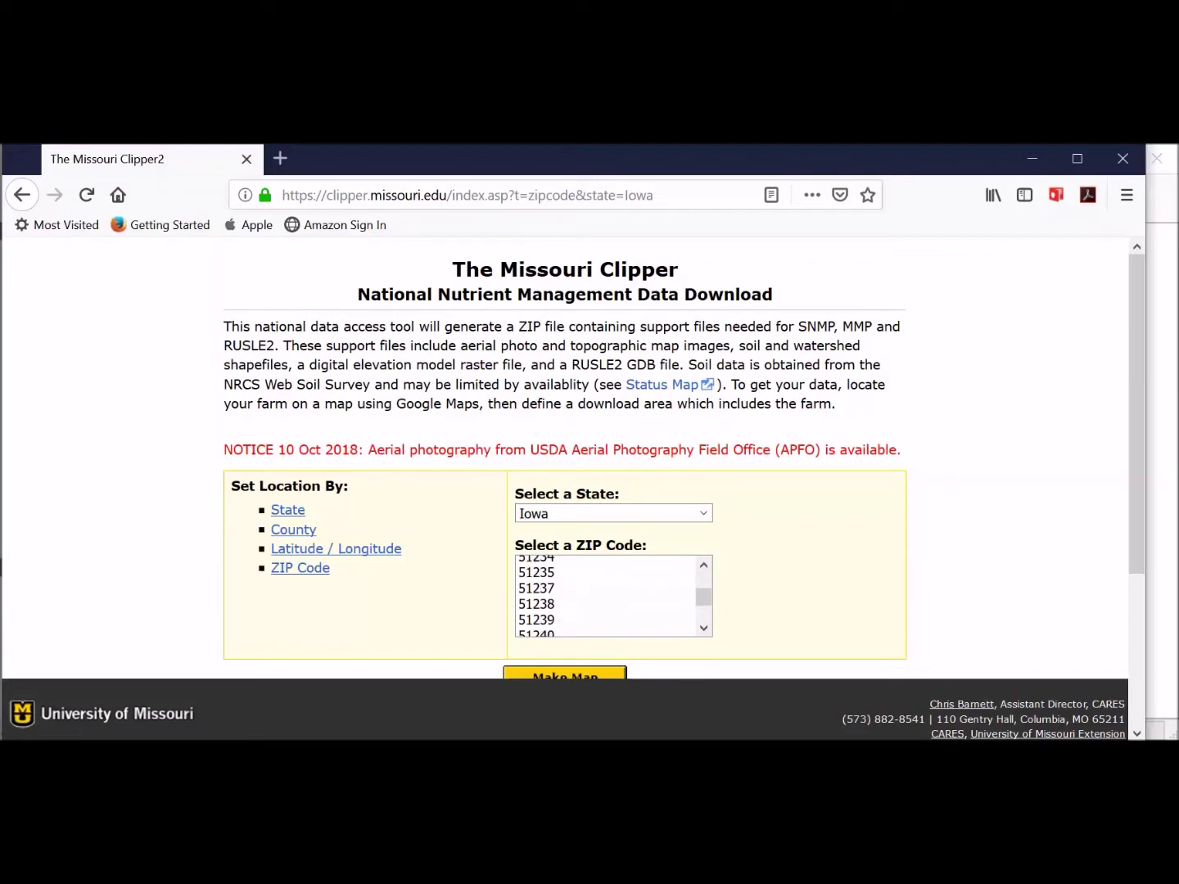
pyautogui.write('52132')
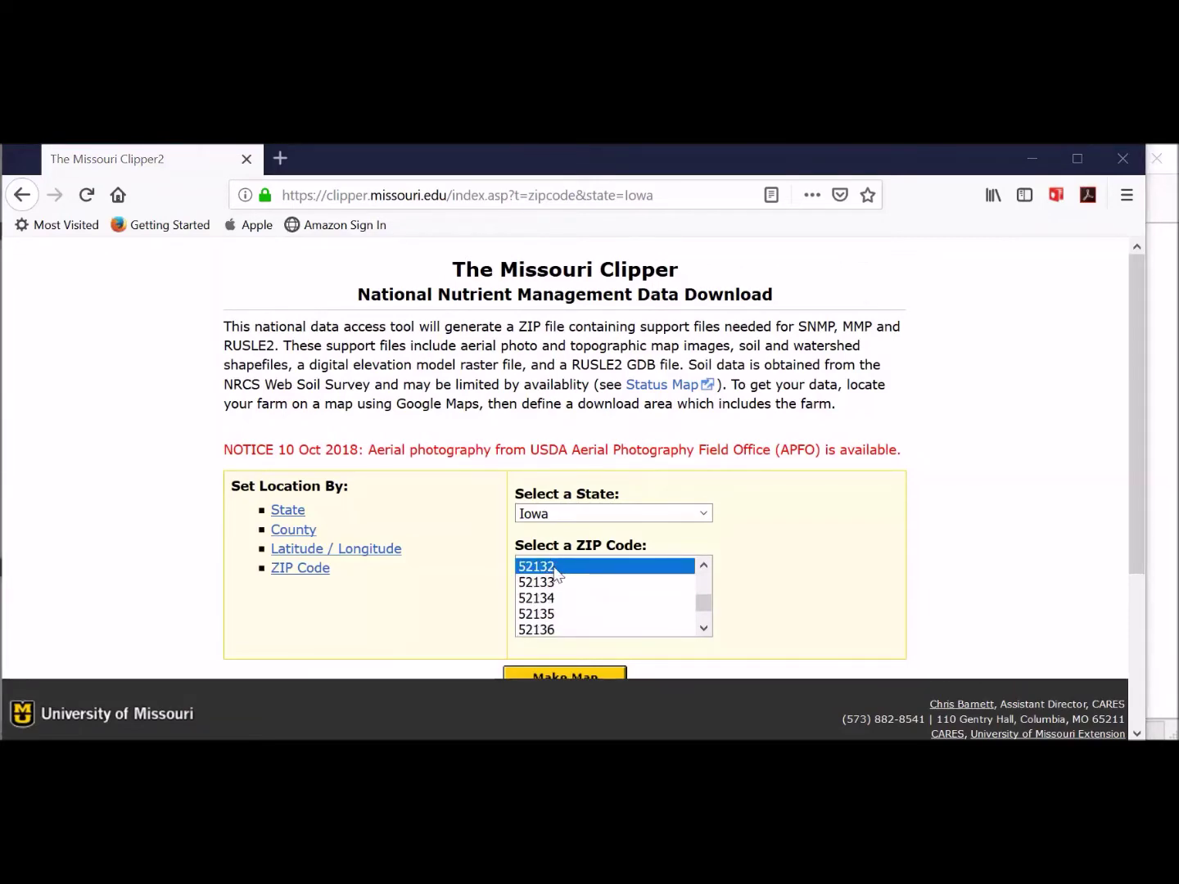
pyautogui.click(577, 675)
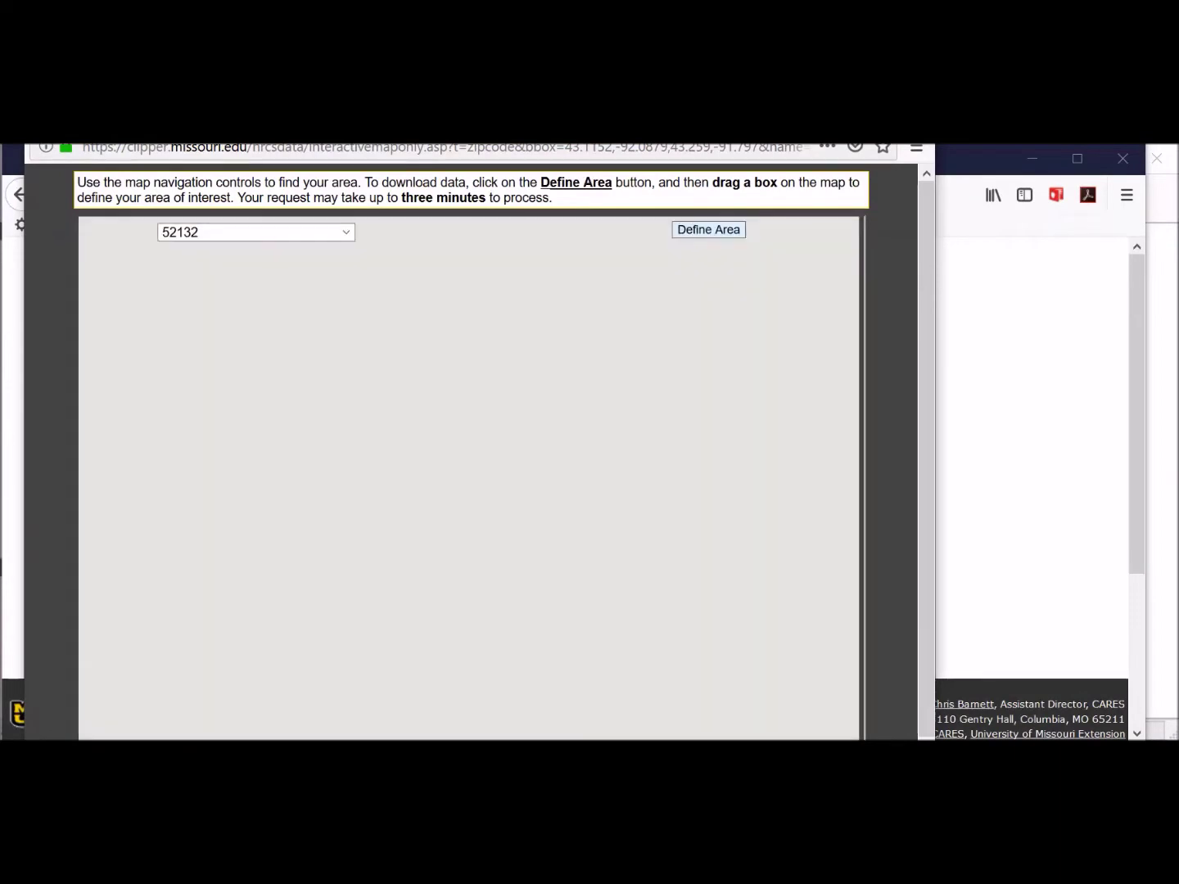
# Locate the Northeast Iowa Dairy Foundation and community college farmland south of Calmar on the satellite map
pyautogui.moveTo(567, 99); pyautogui.dragTo(558, 165)
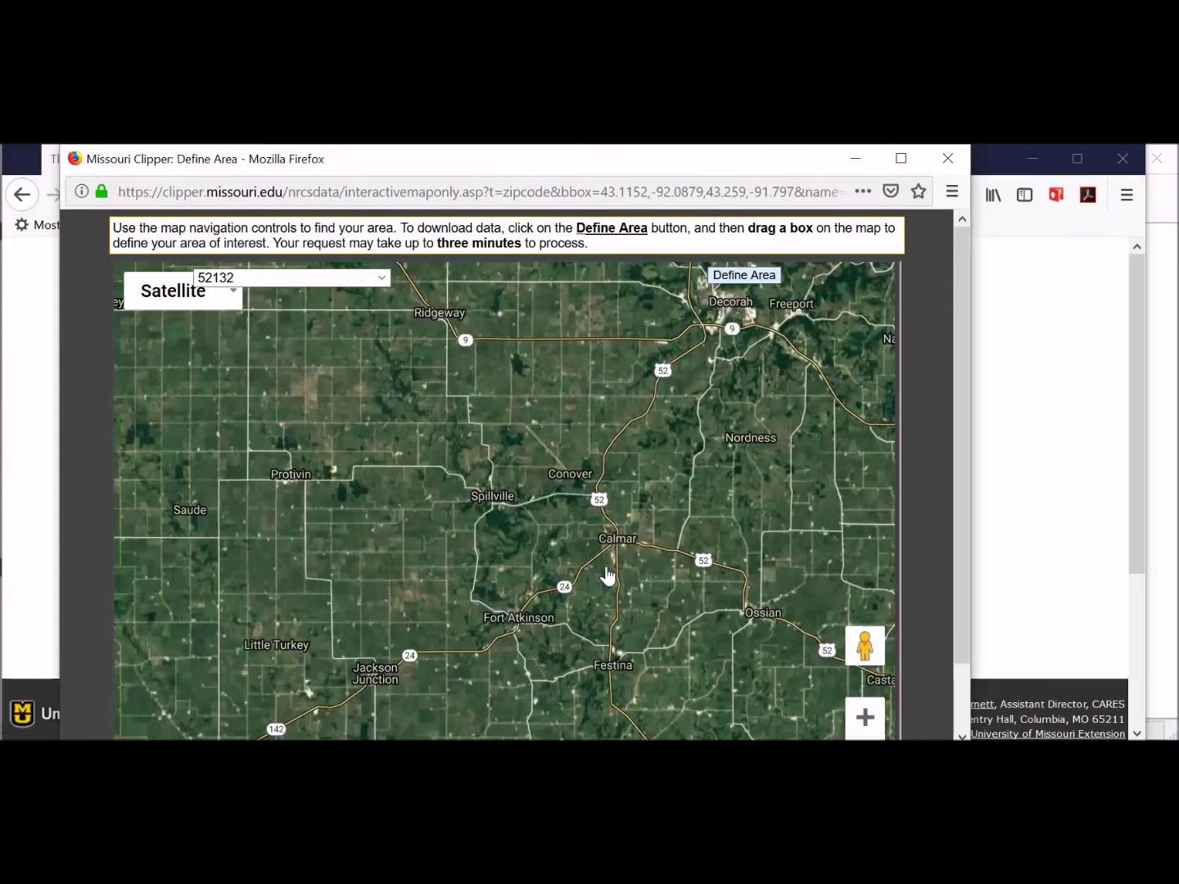
pyautogui.scroll(2, 607, 577)
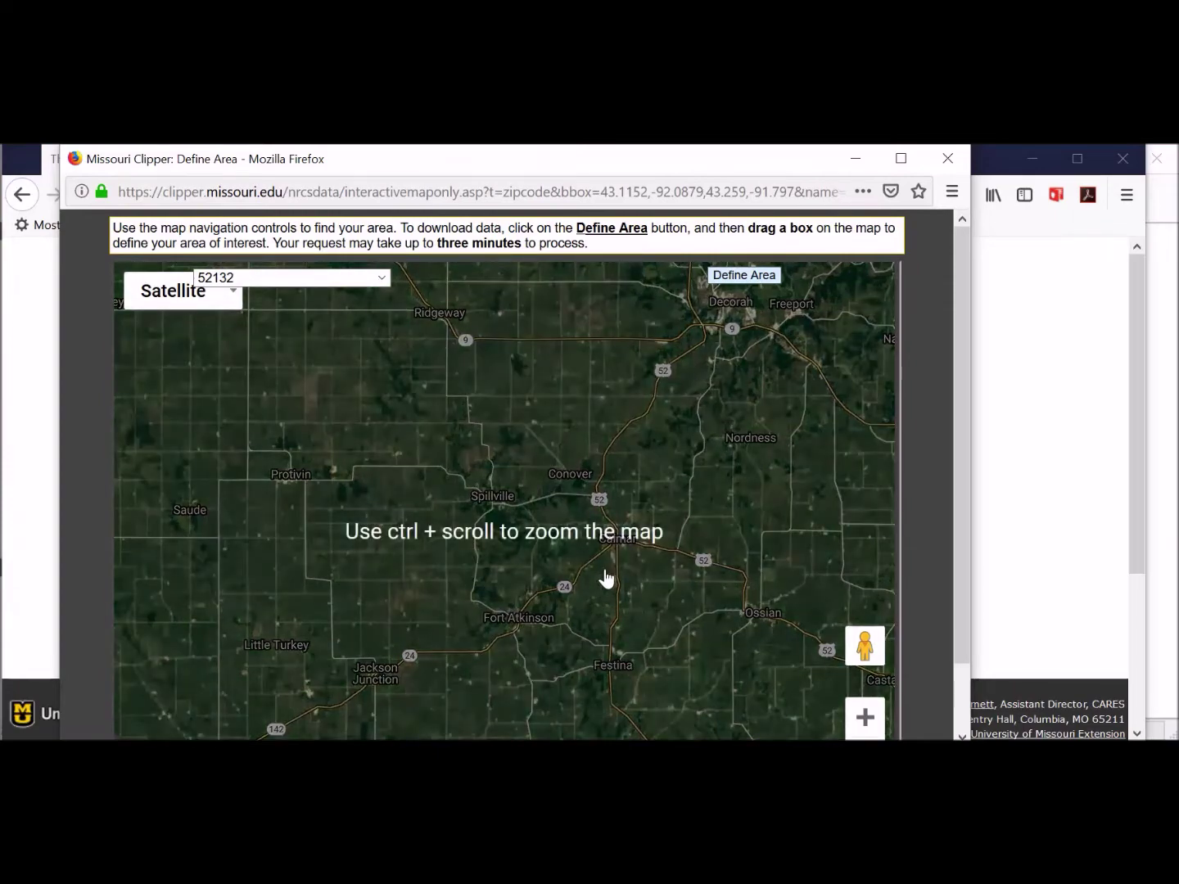
pyautogui.scroll(1, 606, 578)
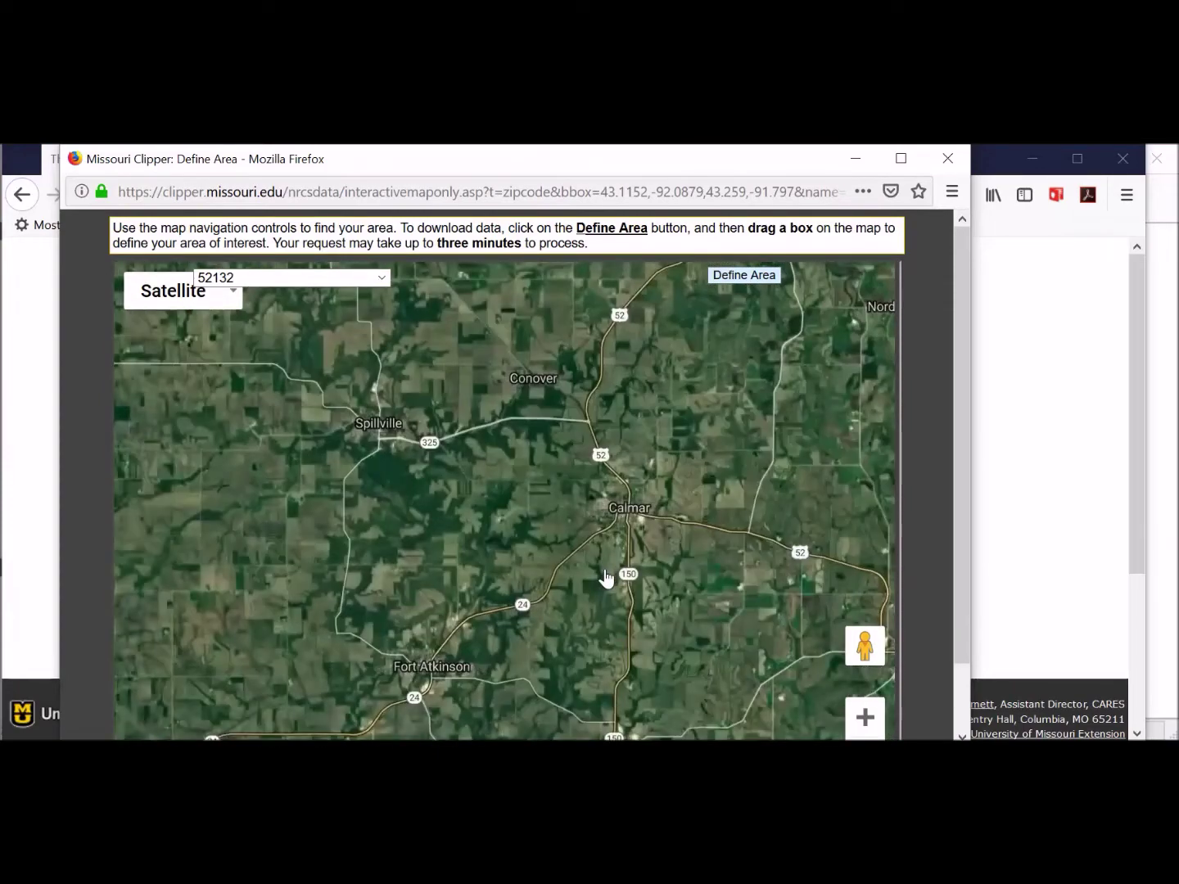
pyautogui.scroll(1, 606, 577)
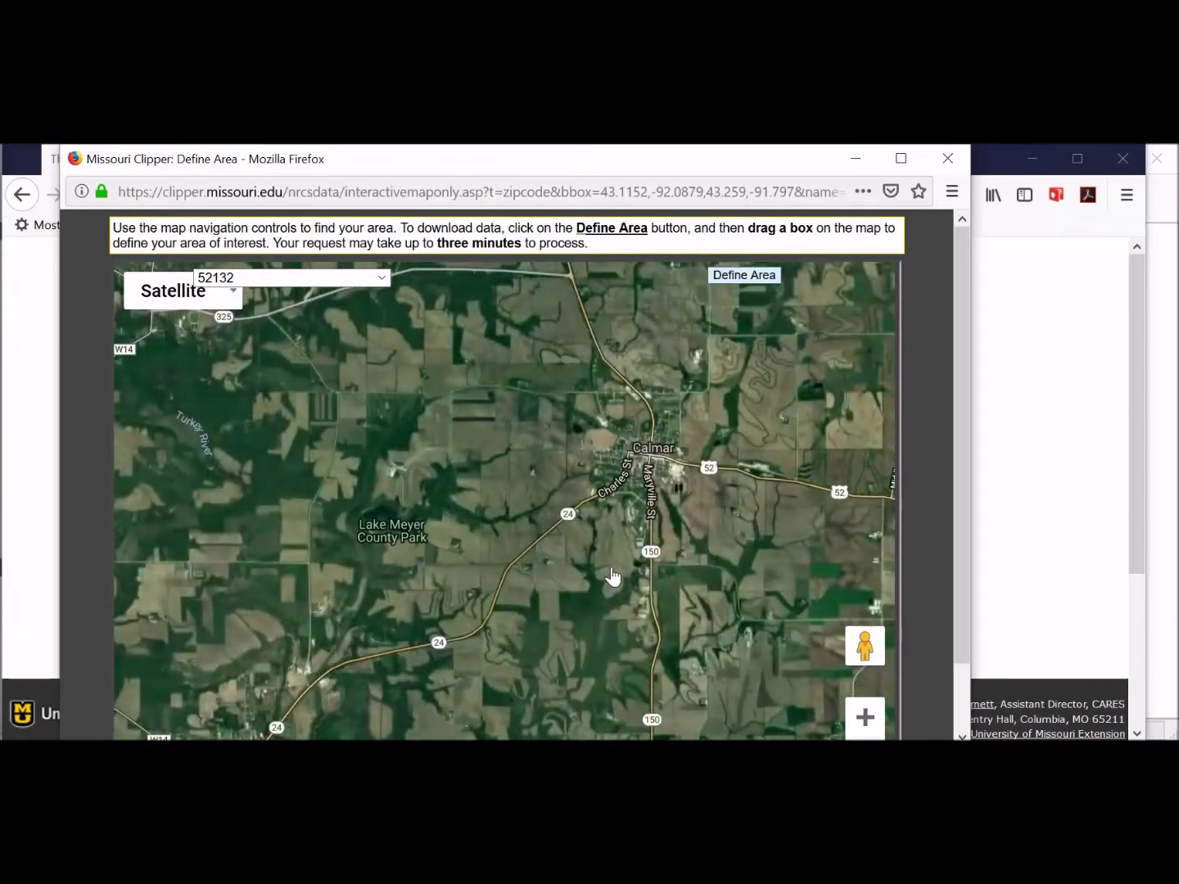
pyautogui.scroll(1, 609, 577)
pyautogui.moveTo(609, 576); pyautogui.dragTo(503, 513)
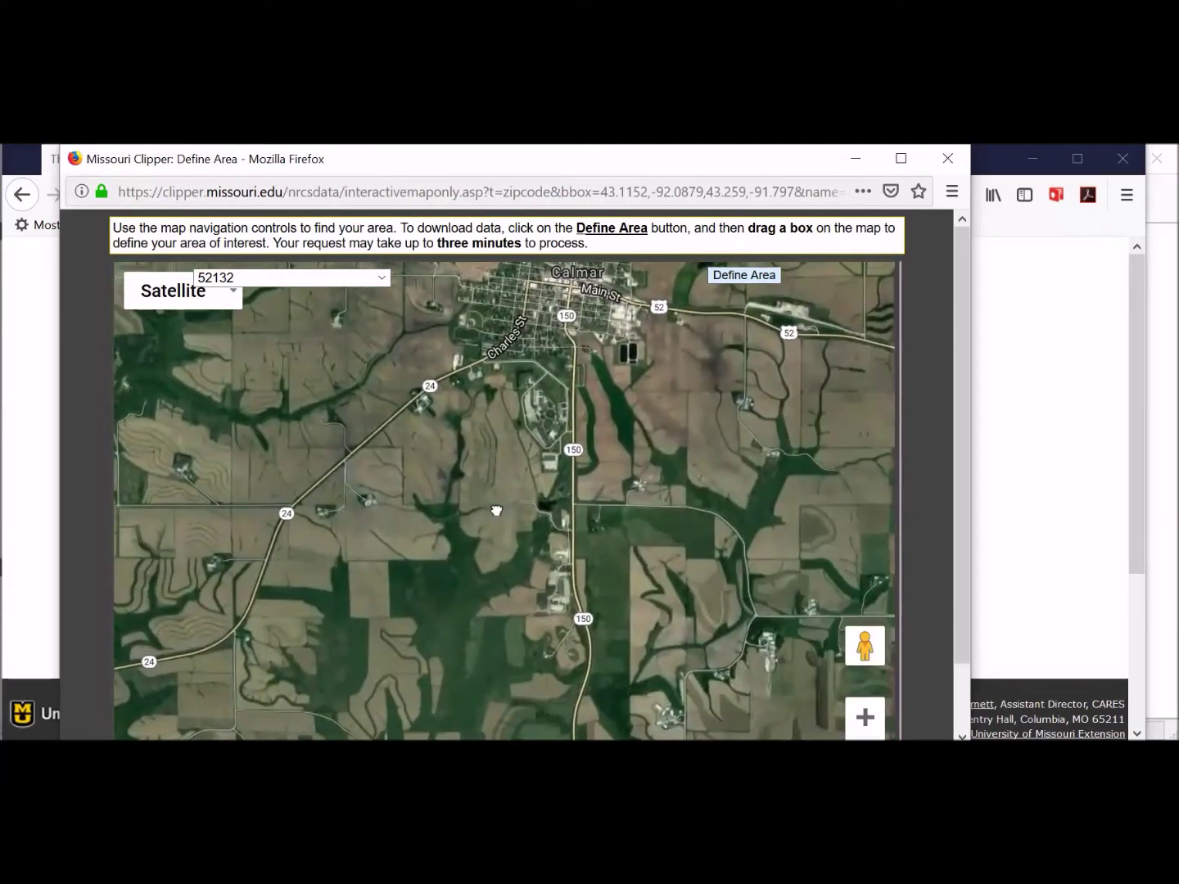
pyautogui.scroll(1, 501, 519)
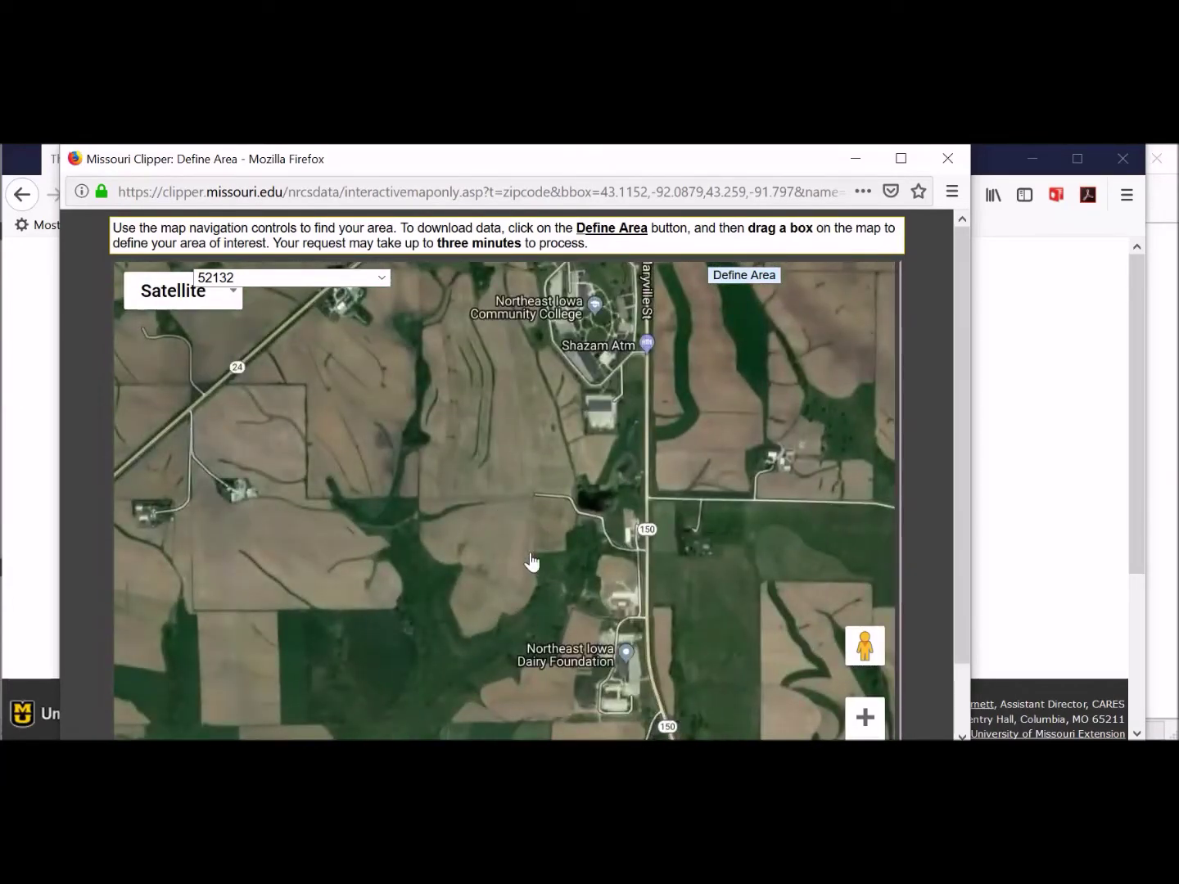
pyautogui.scroll(-1, 524, 517)
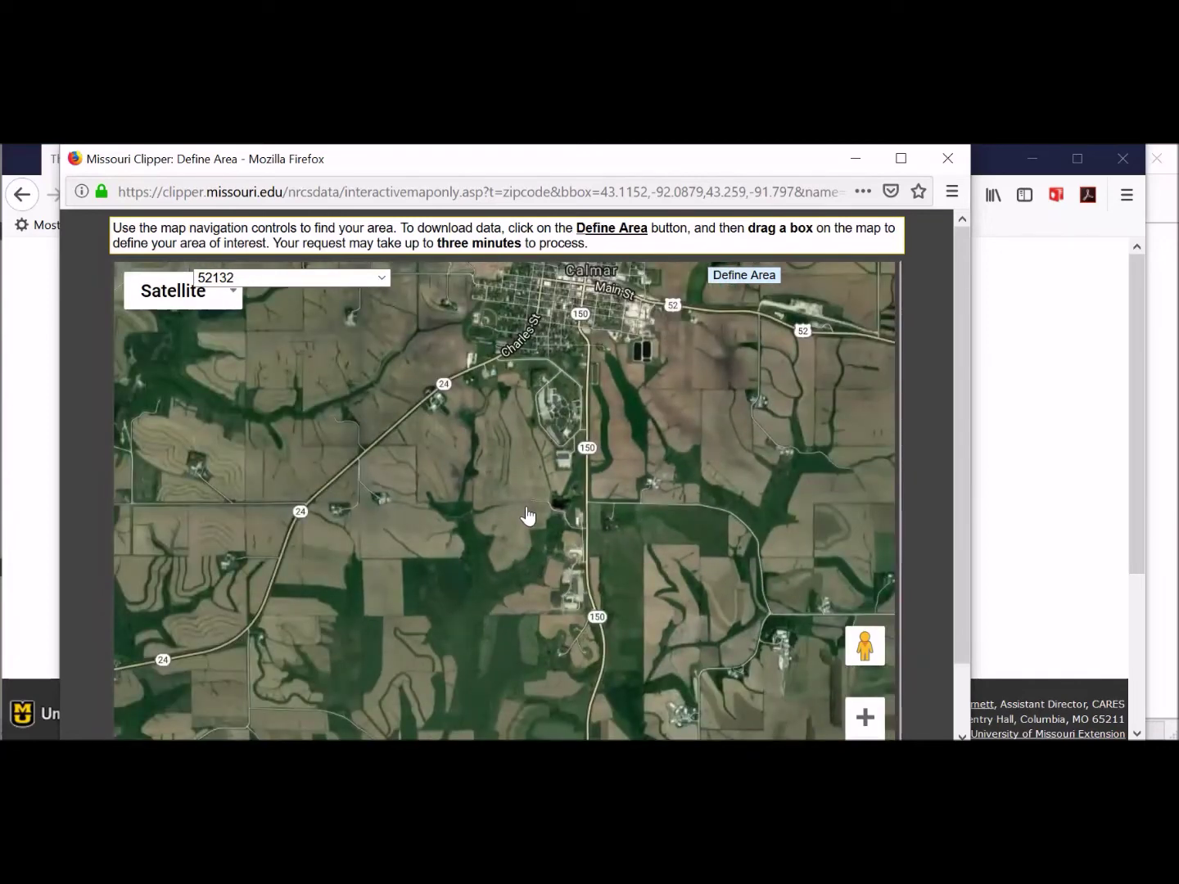
pyautogui.scroll(1, 527, 514)
pyautogui.scroll(-1, 520, 511)
pyautogui.scroll(1, 525, 484)
pyautogui.moveTo(670, 554); pyautogui.dragTo(658, 475)
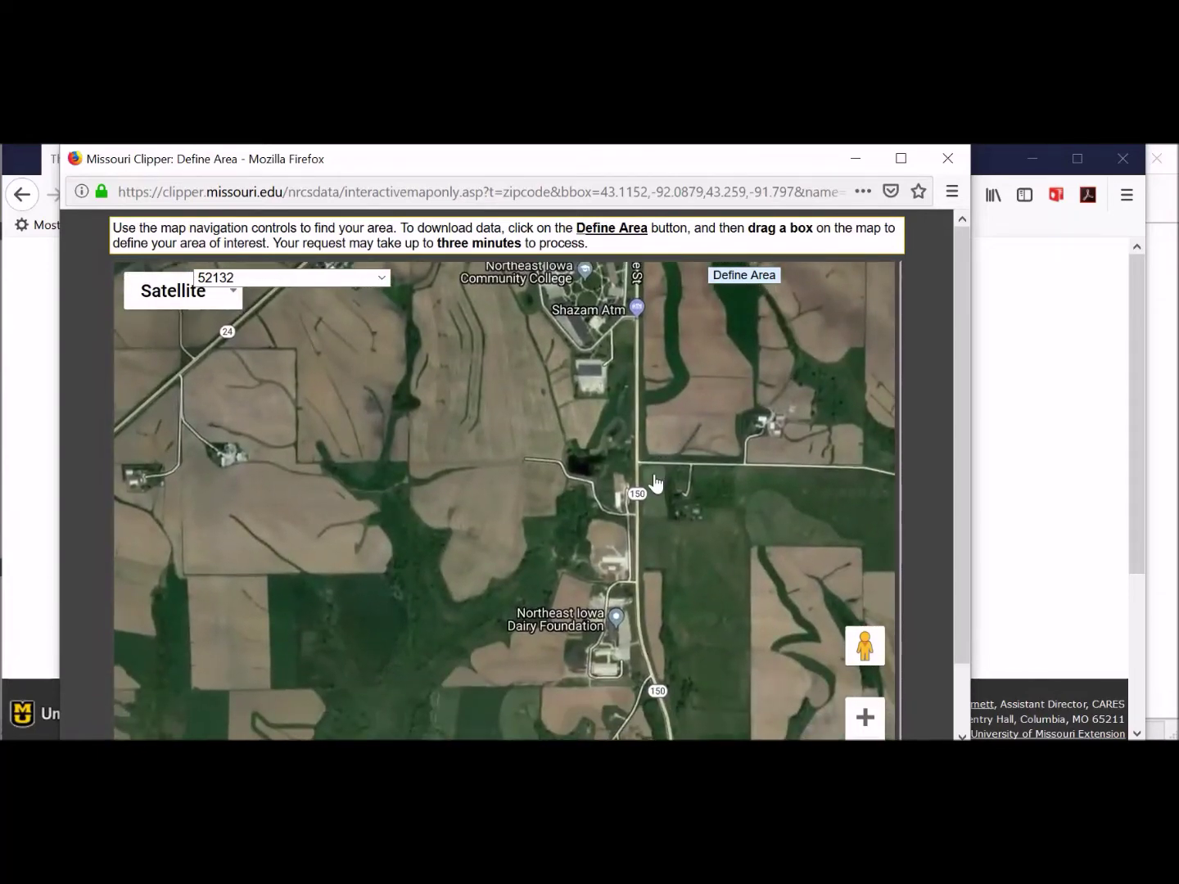
pyautogui.scroll(-1, 655, 482)
pyautogui.moveTo(722, 566); pyautogui.dragTo(603, 549)
pyautogui.scroll(1, 600, 550)
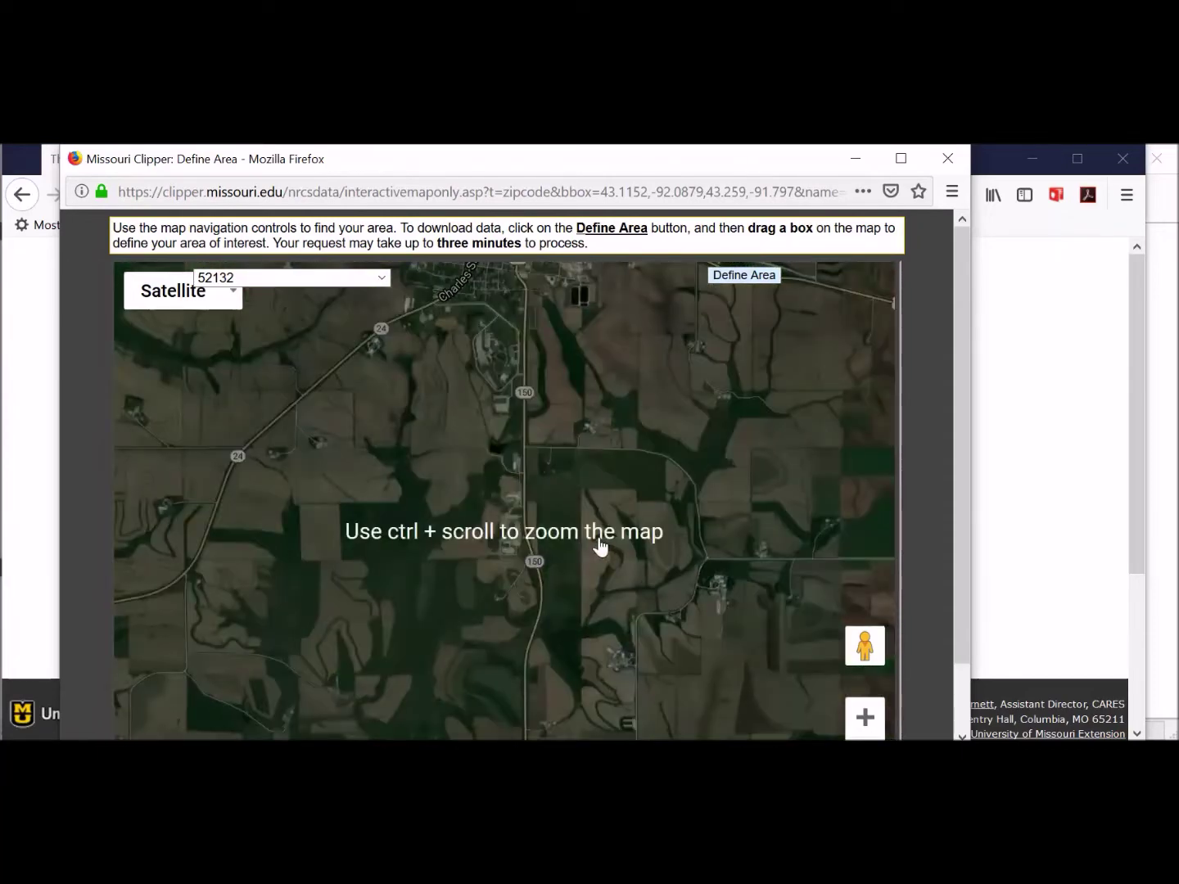
pyautogui.scroll(1, 566, 574)
pyautogui.scroll(1, 565, 574)
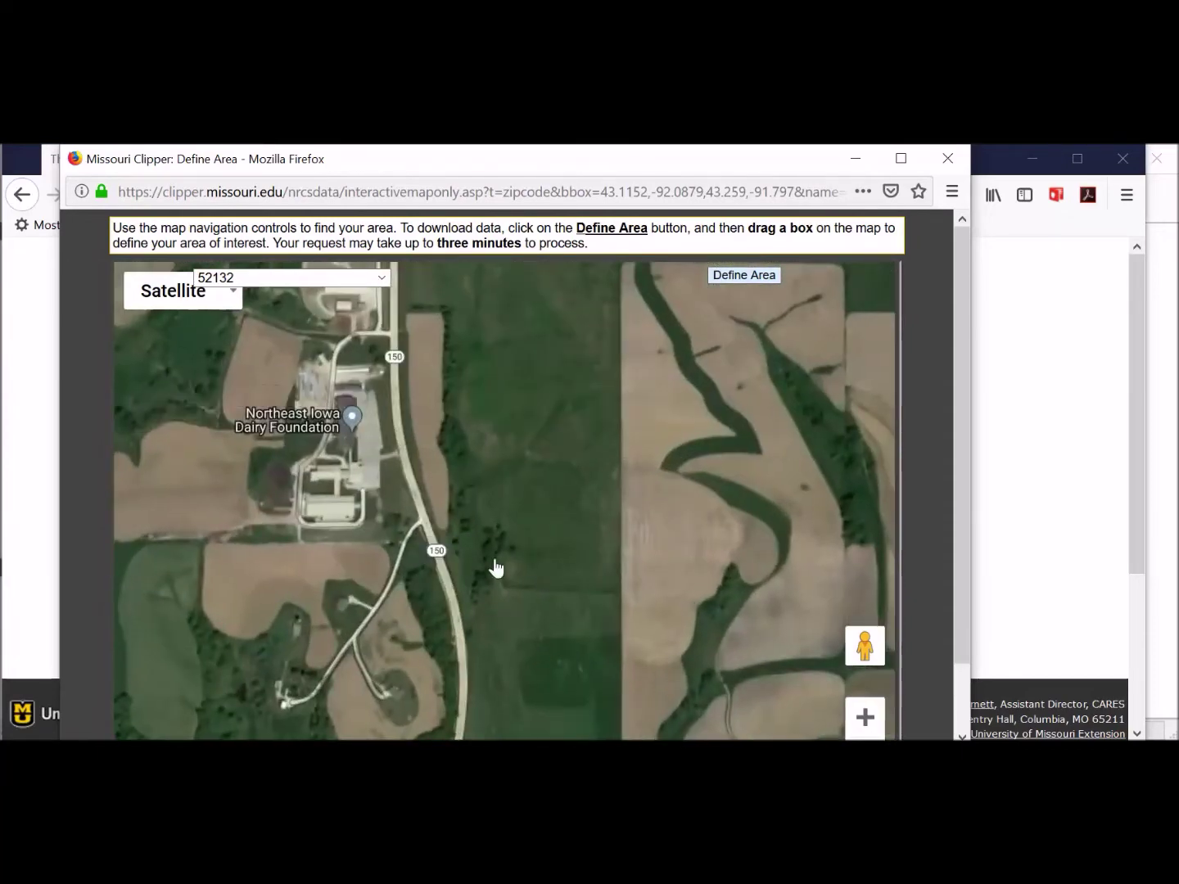
pyautogui.moveTo(491, 566); pyautogui.dragTo(681, 555)
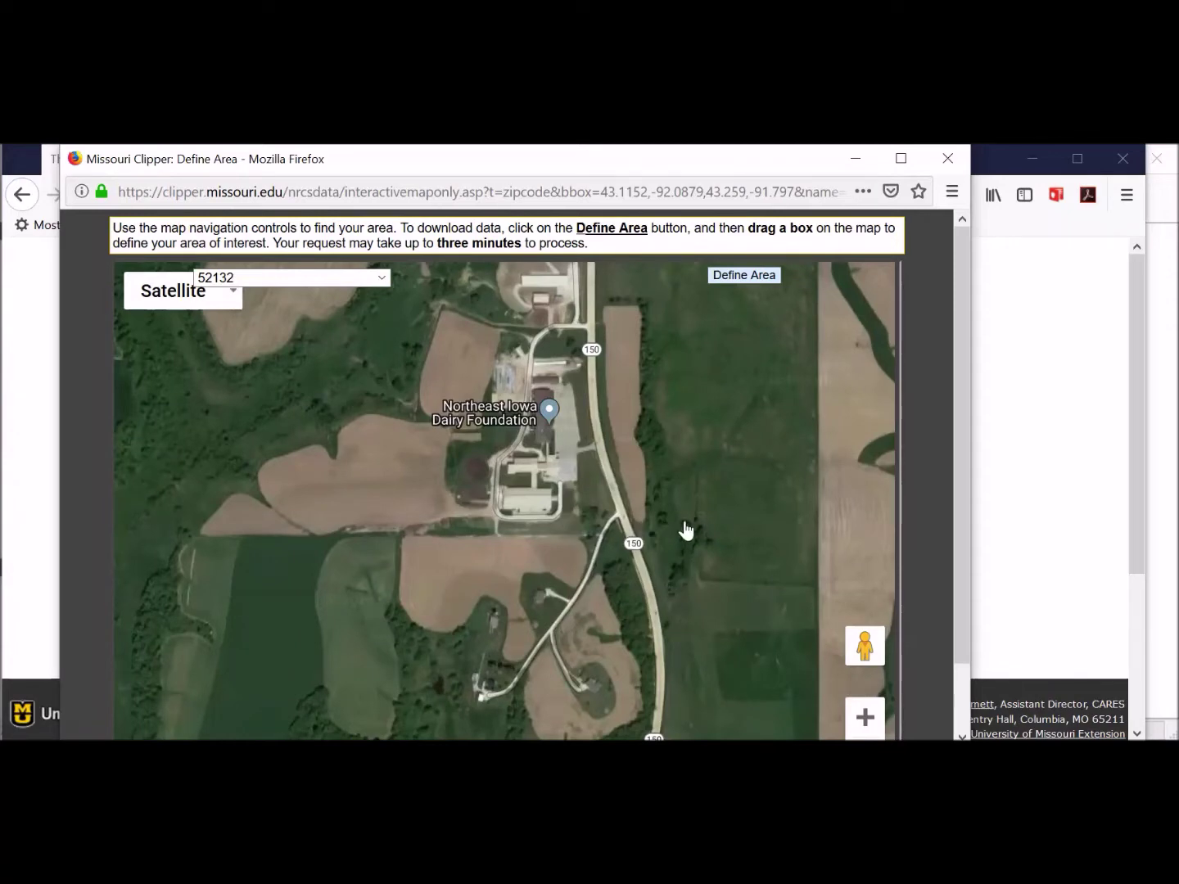
pyautogui.scroll(-1, 682, 533)
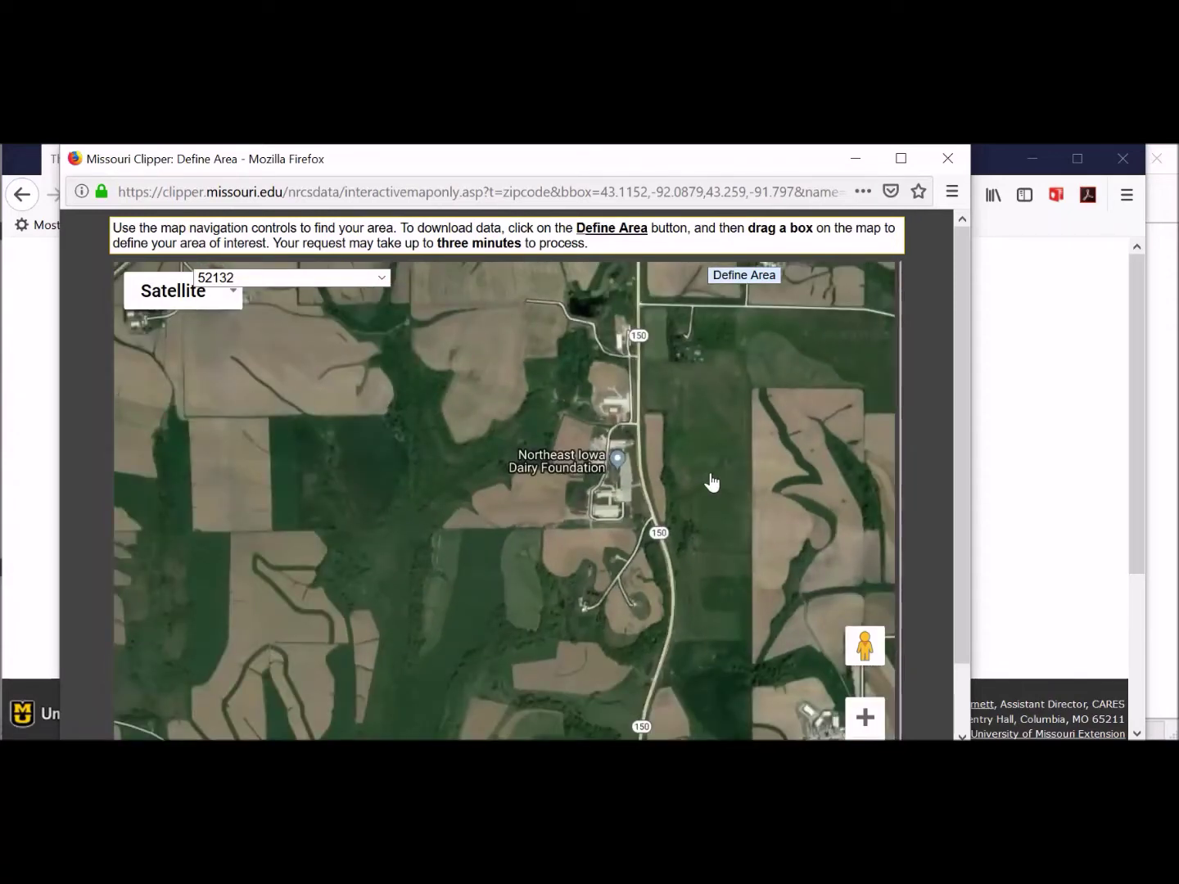
pyautogui.moveTo(708, 484); pyautogui.dragTo(672, 592)
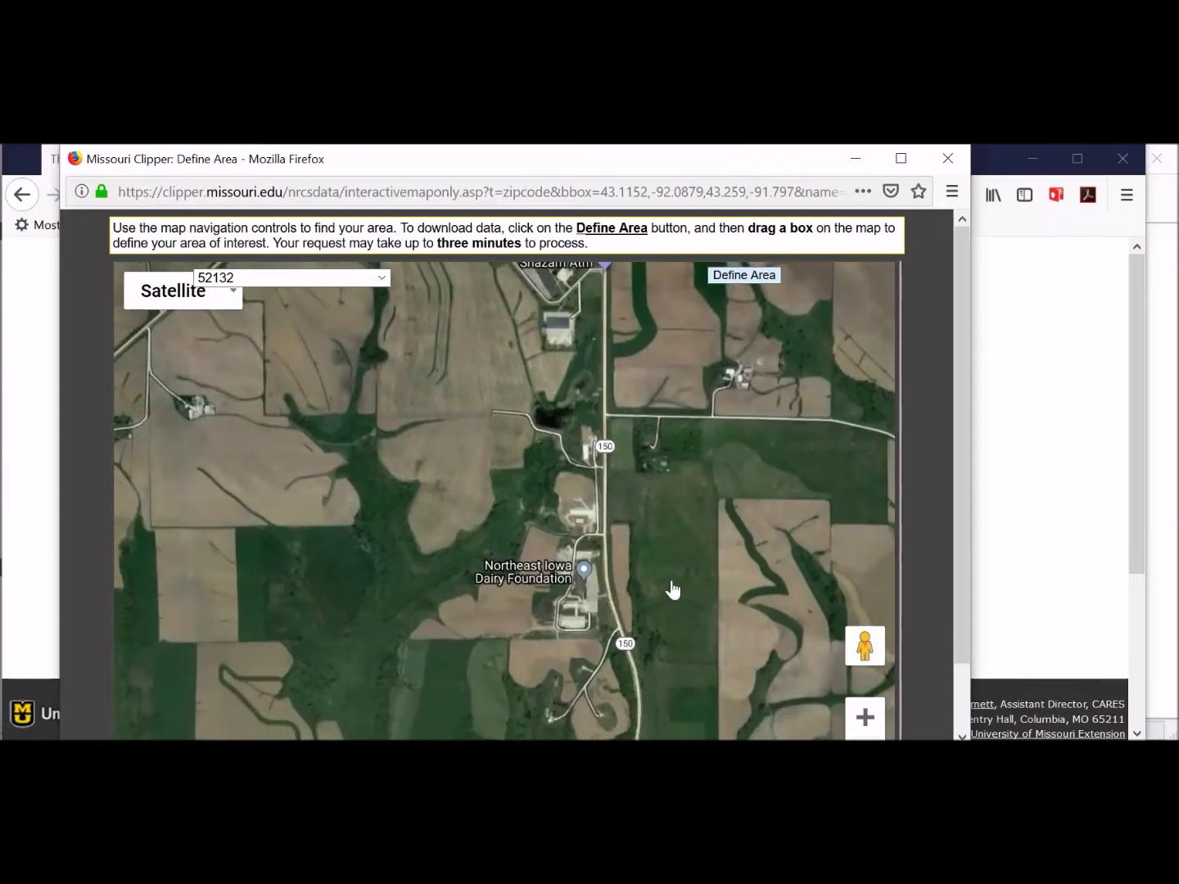
pyautogui.scroll(-1, 671, 591)
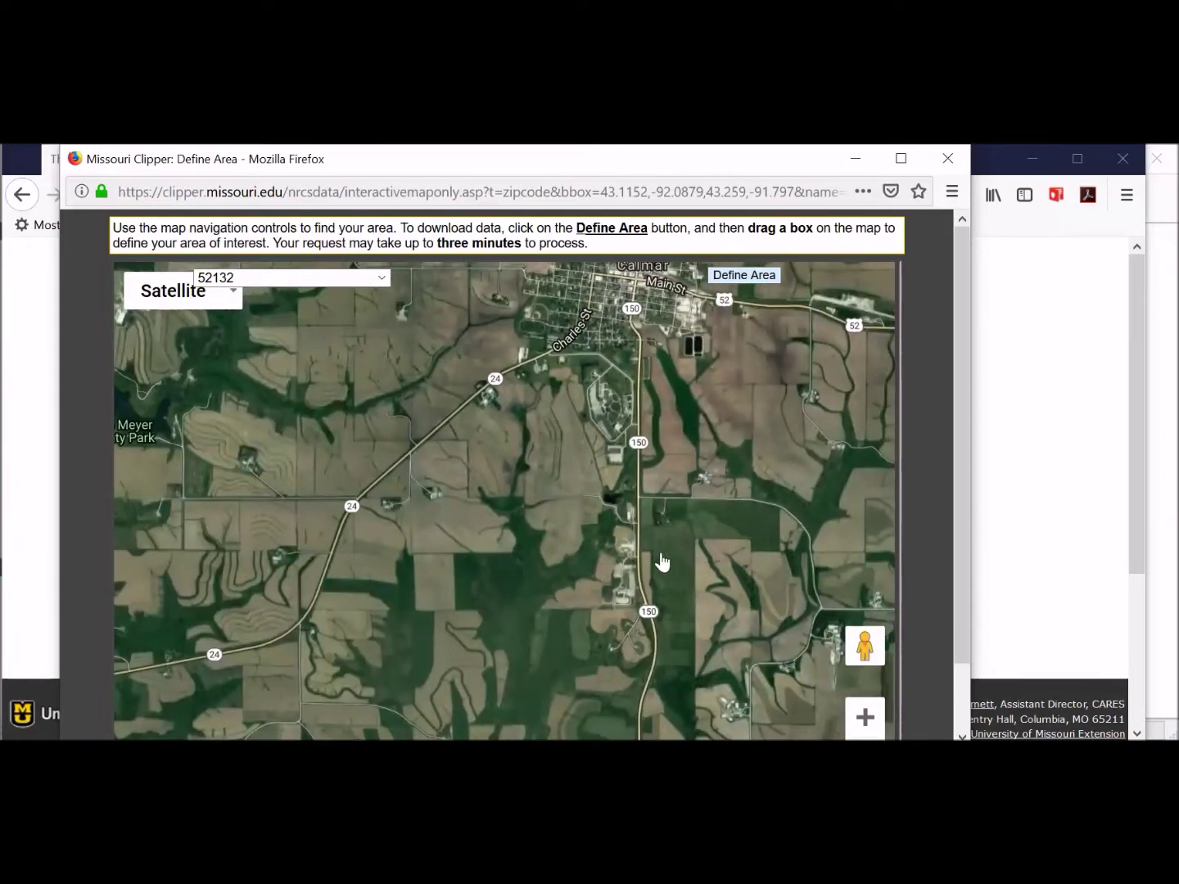
# Define a rectangular download area from Calmar's southern edge past the Dairy Foundation, including Highway 150, and submit it with file name NICC
pyautogui.click(748, 283)
pyautogui.moveTo(494, 339); pyautogui.dragTo(669, 669)
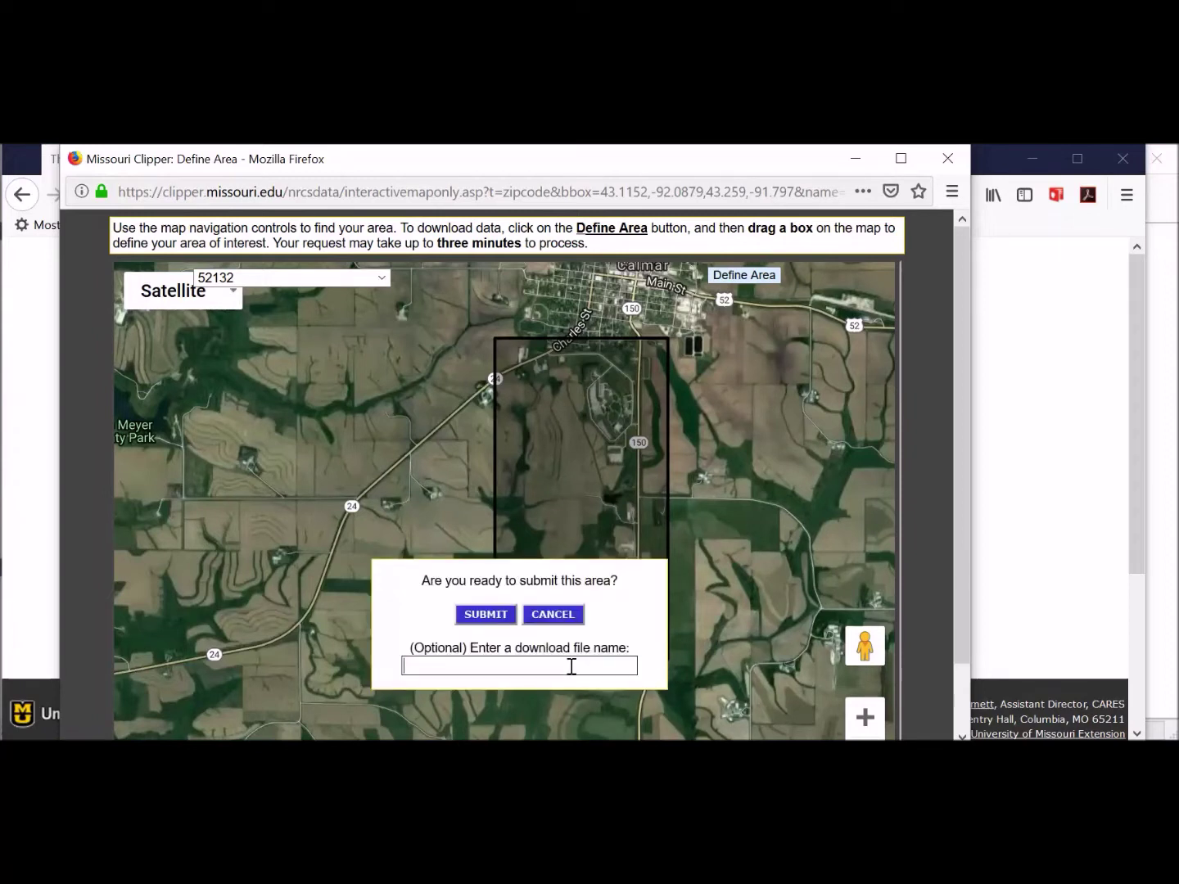
pyautogui.write('NICC')
pyautogui.click(487, 615)
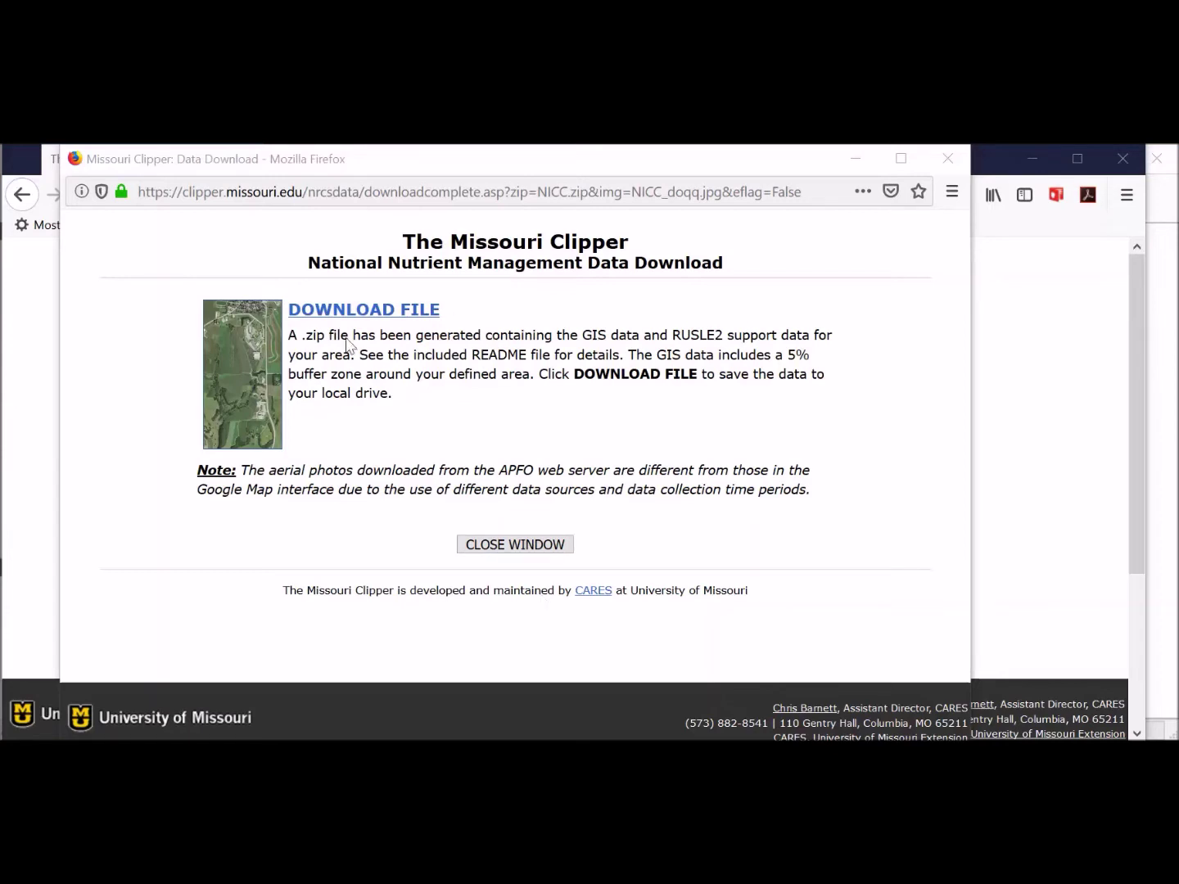
# Download the generated data file and save it as NICC.zip in the Temporary Stuff folder under Documents
pyautogui.click(364, 318)
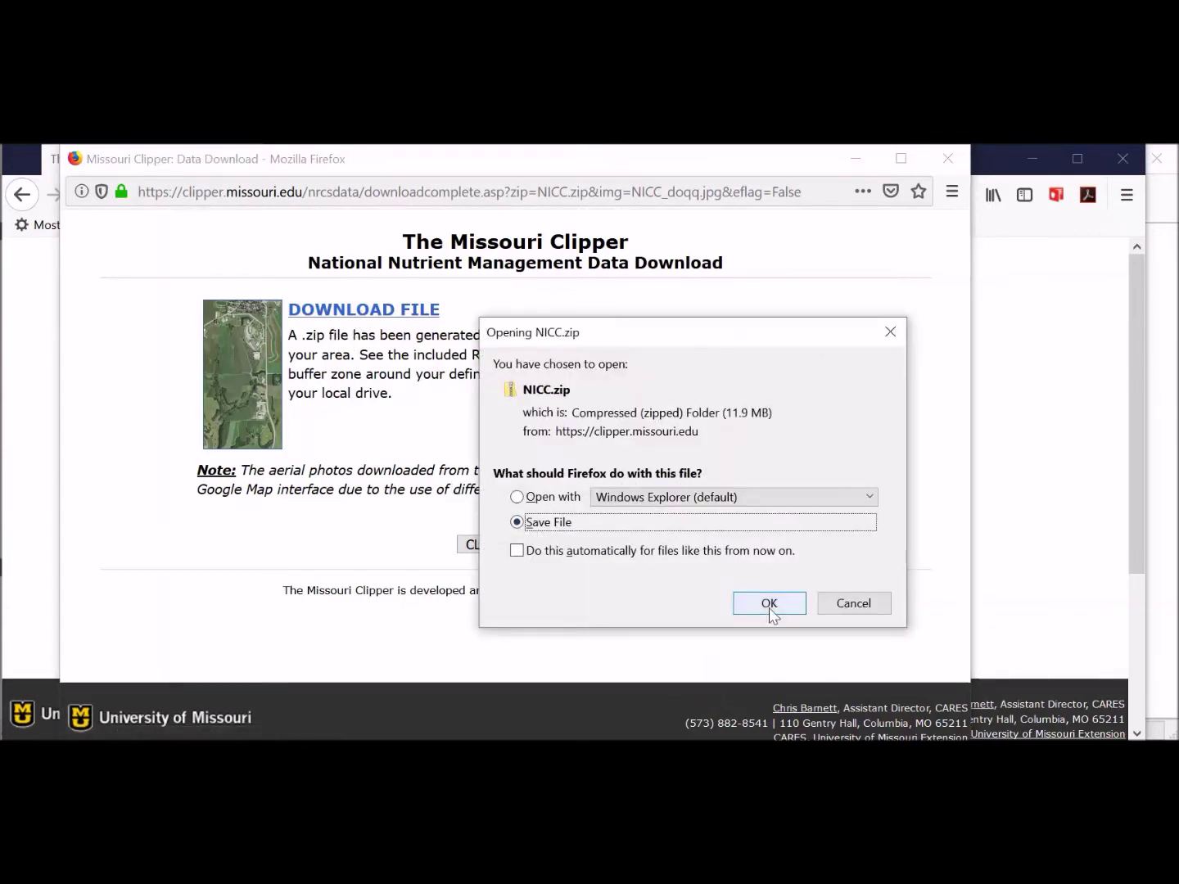
pyautogui.click(769, 603)
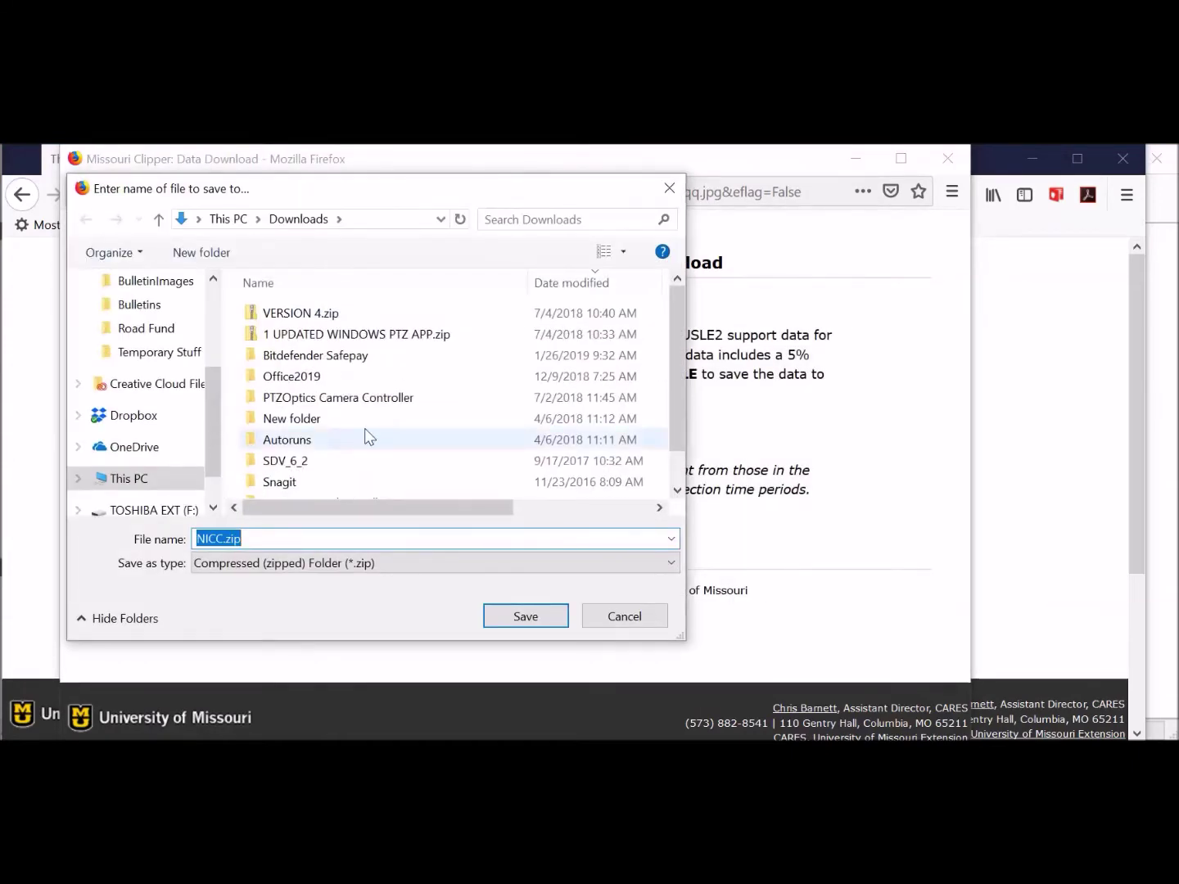
pyautogui.click(154, 360)
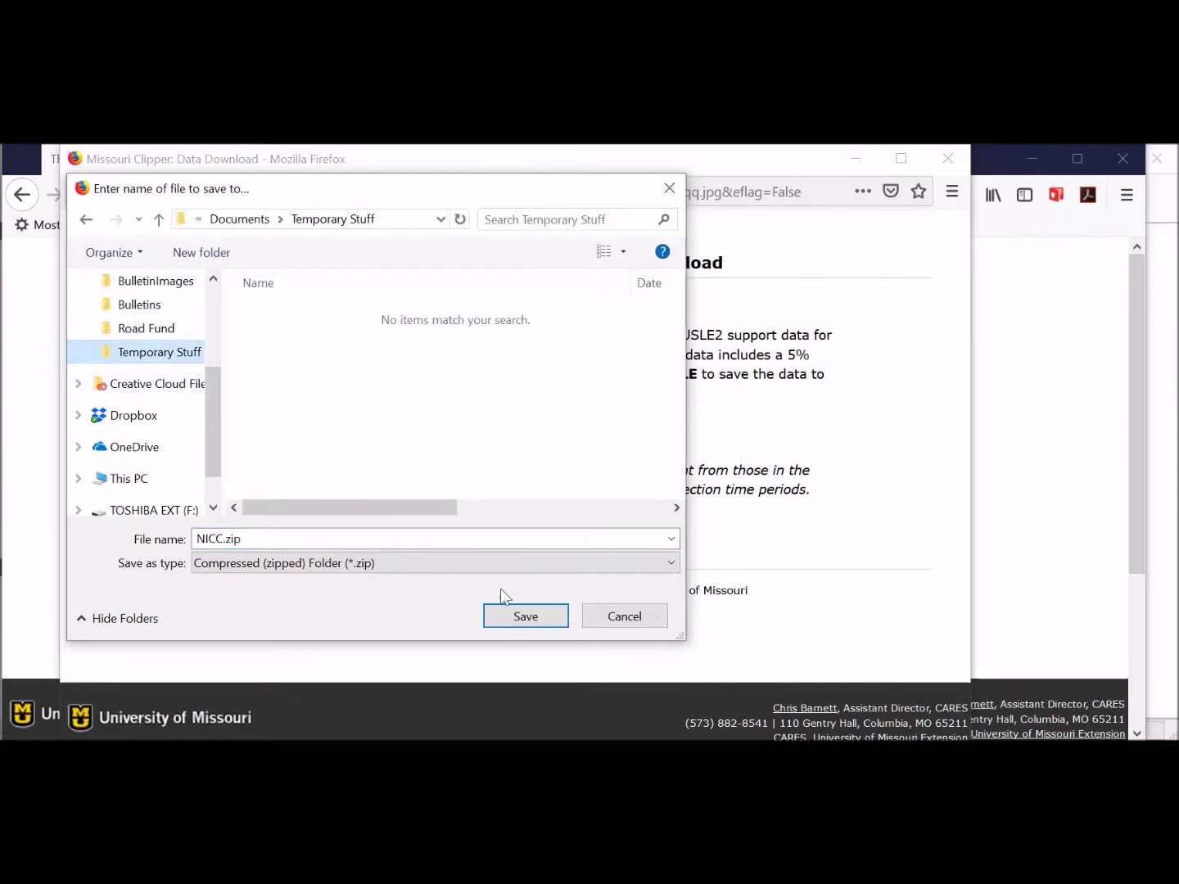
pyautogui.click(529, 619)
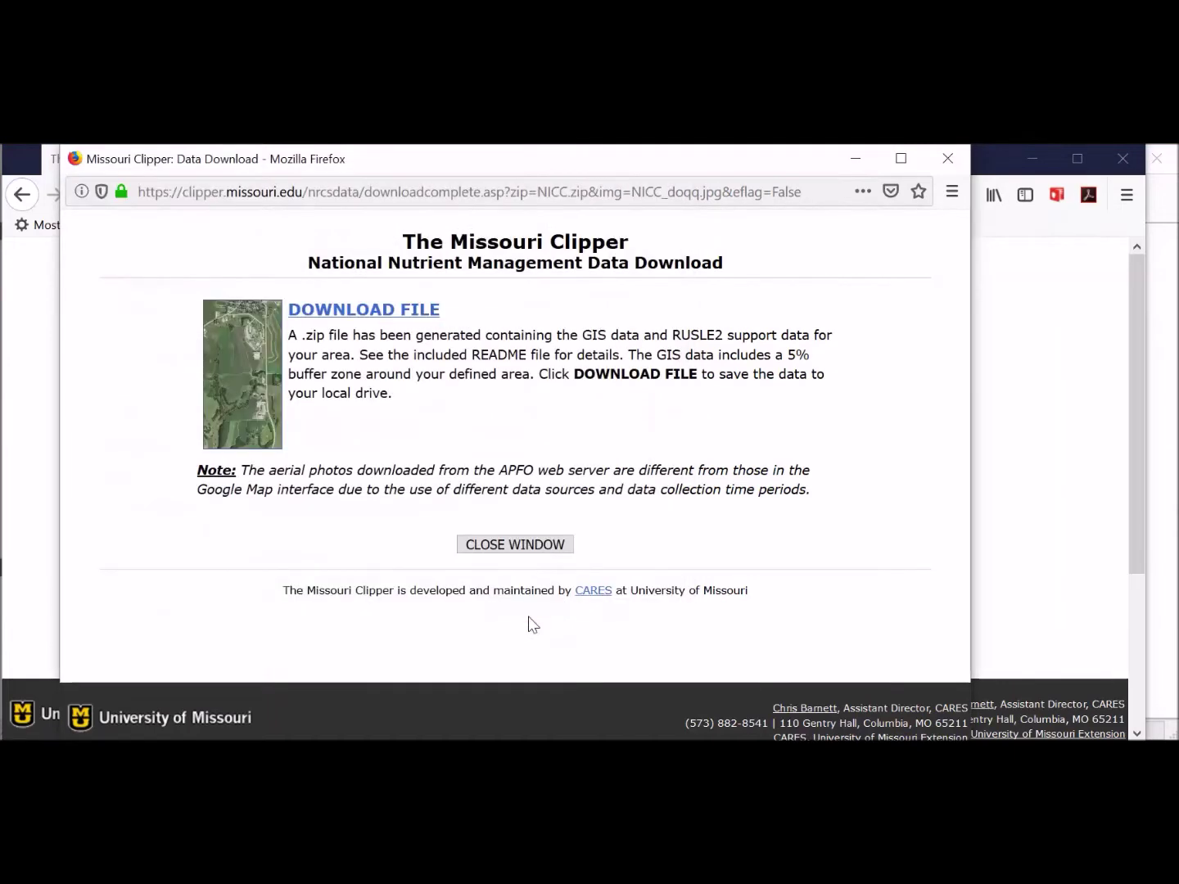
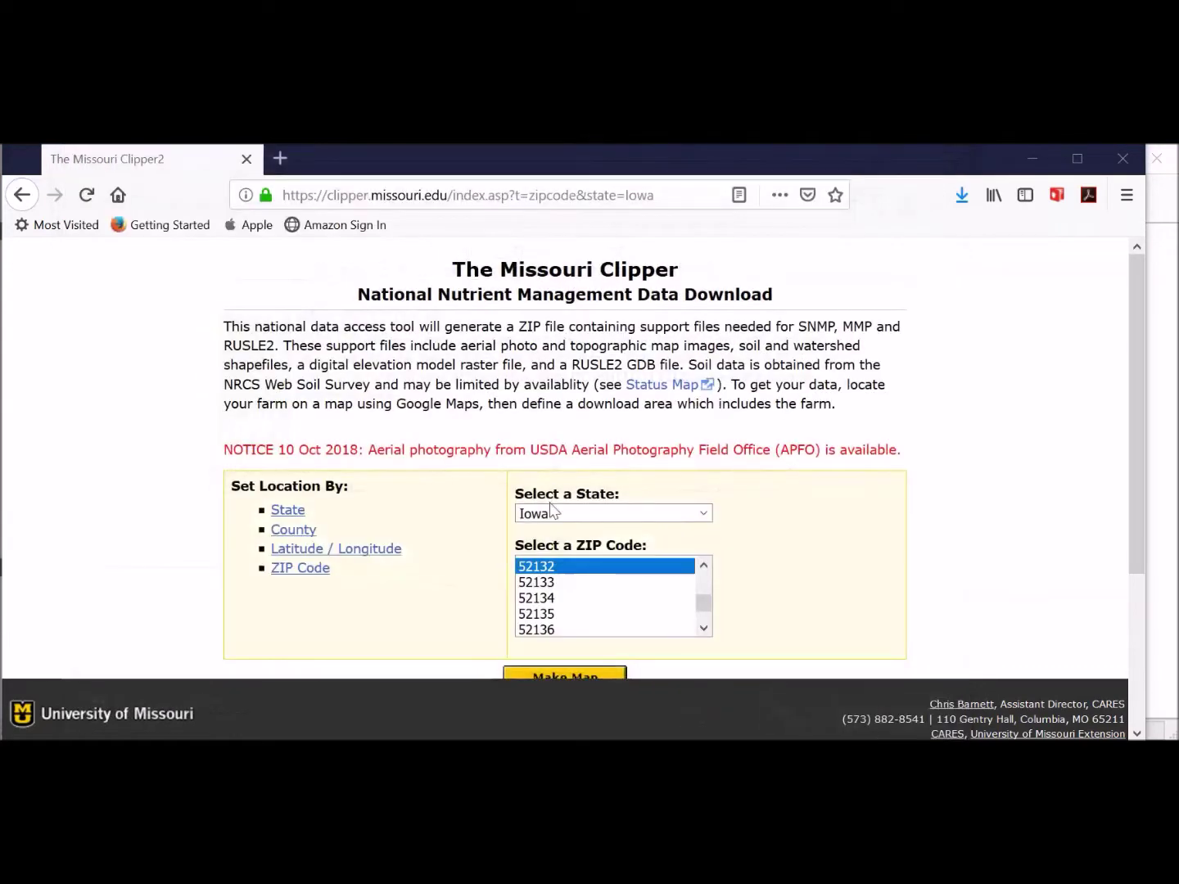
# Close the browser and start a new farm project from the Clipper zip file NICC.zip in the Temporary Stuff folder
pyautogui.click(1123, 160)
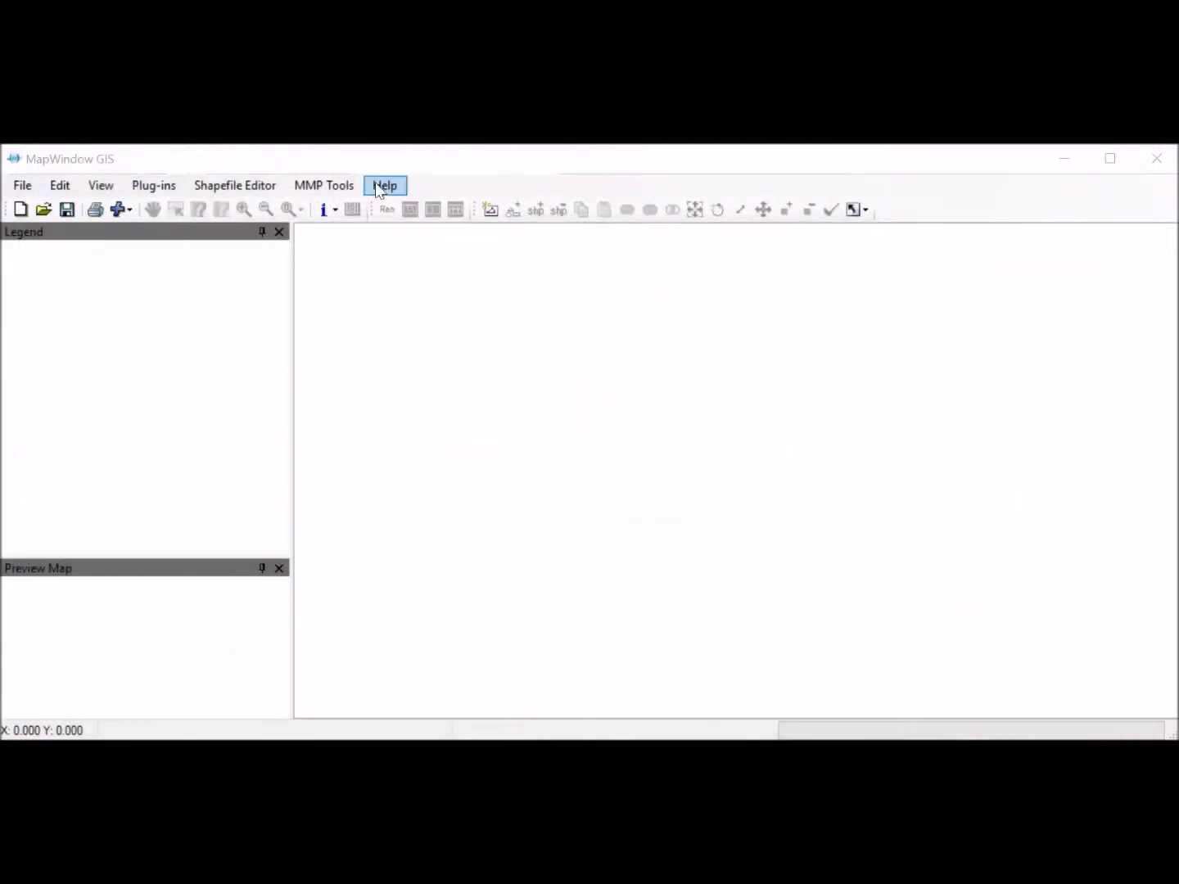
pyautogui.click(316, 189)
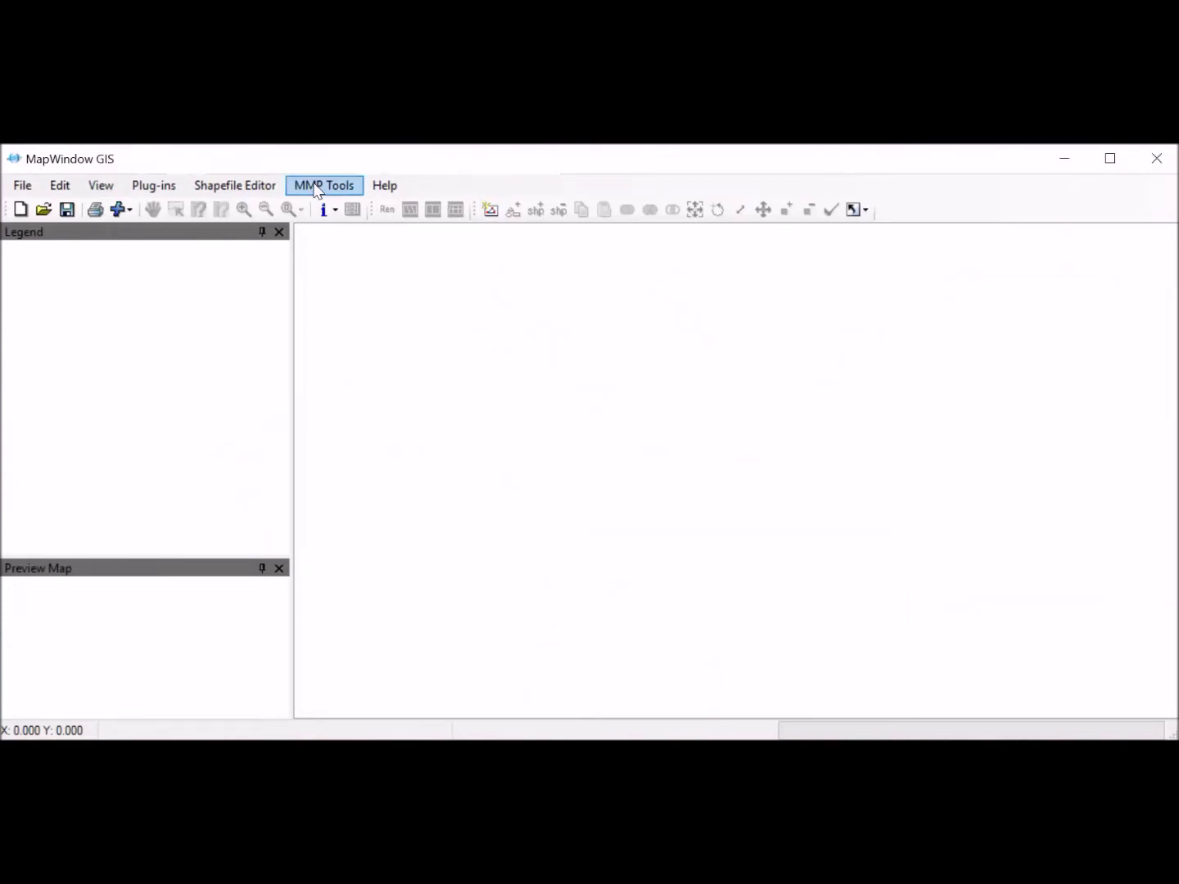
pyautogui.click(316, 189)
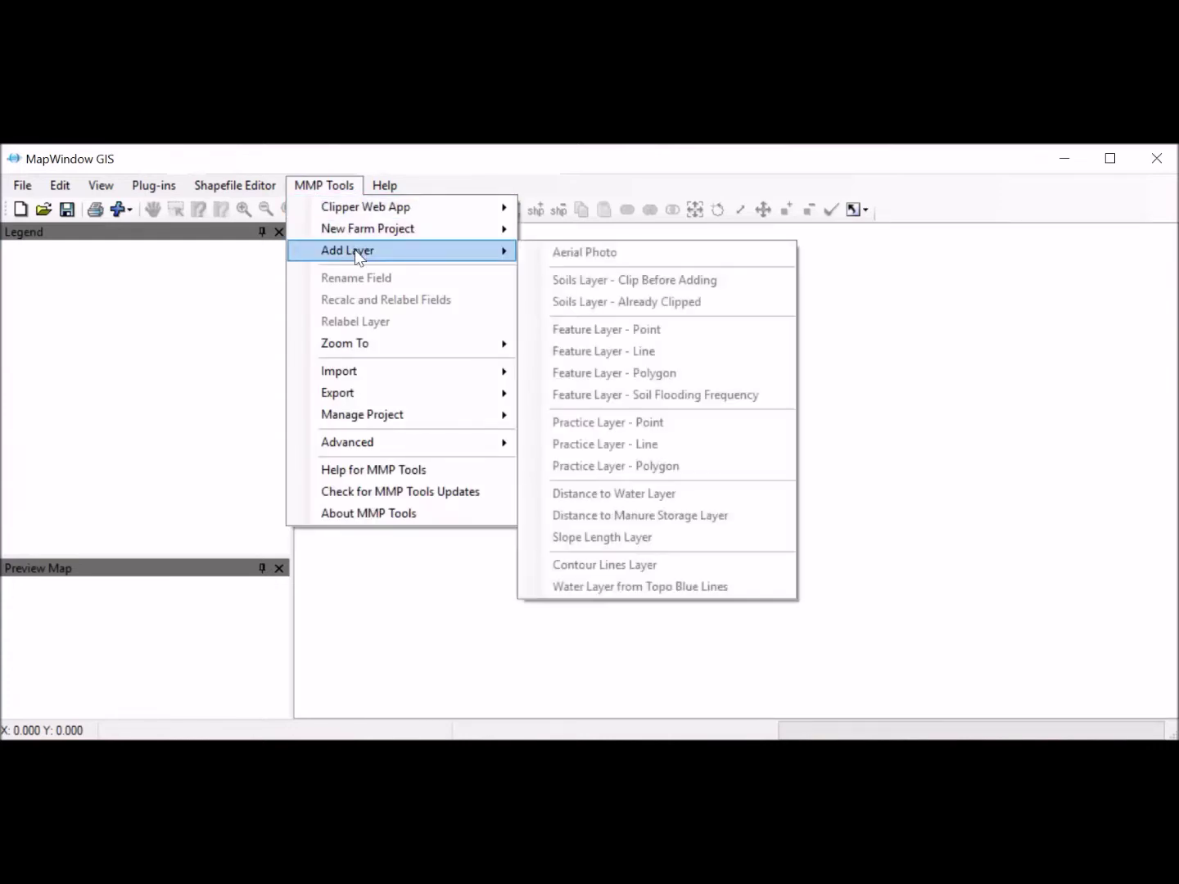
pyautogui.moveTo(368, 238)
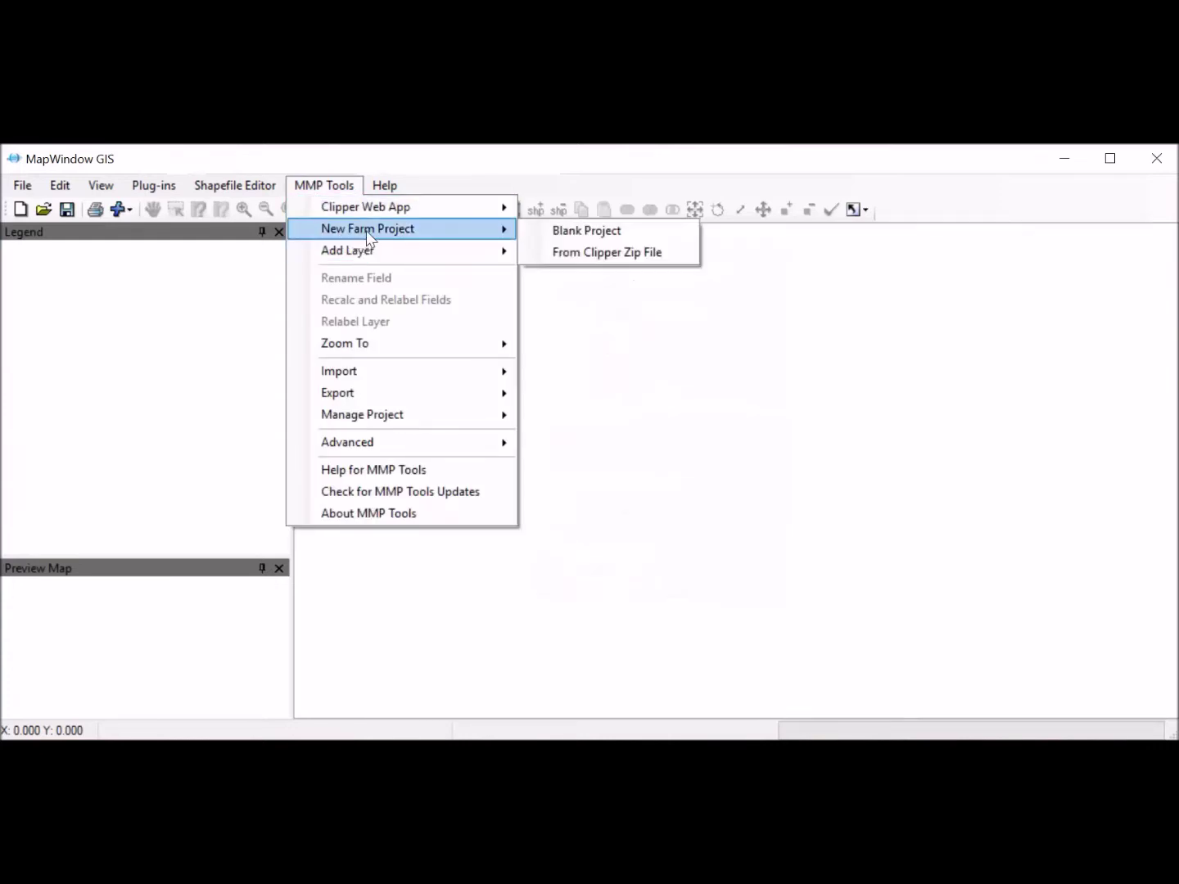
pyautogui.click(619, 258)
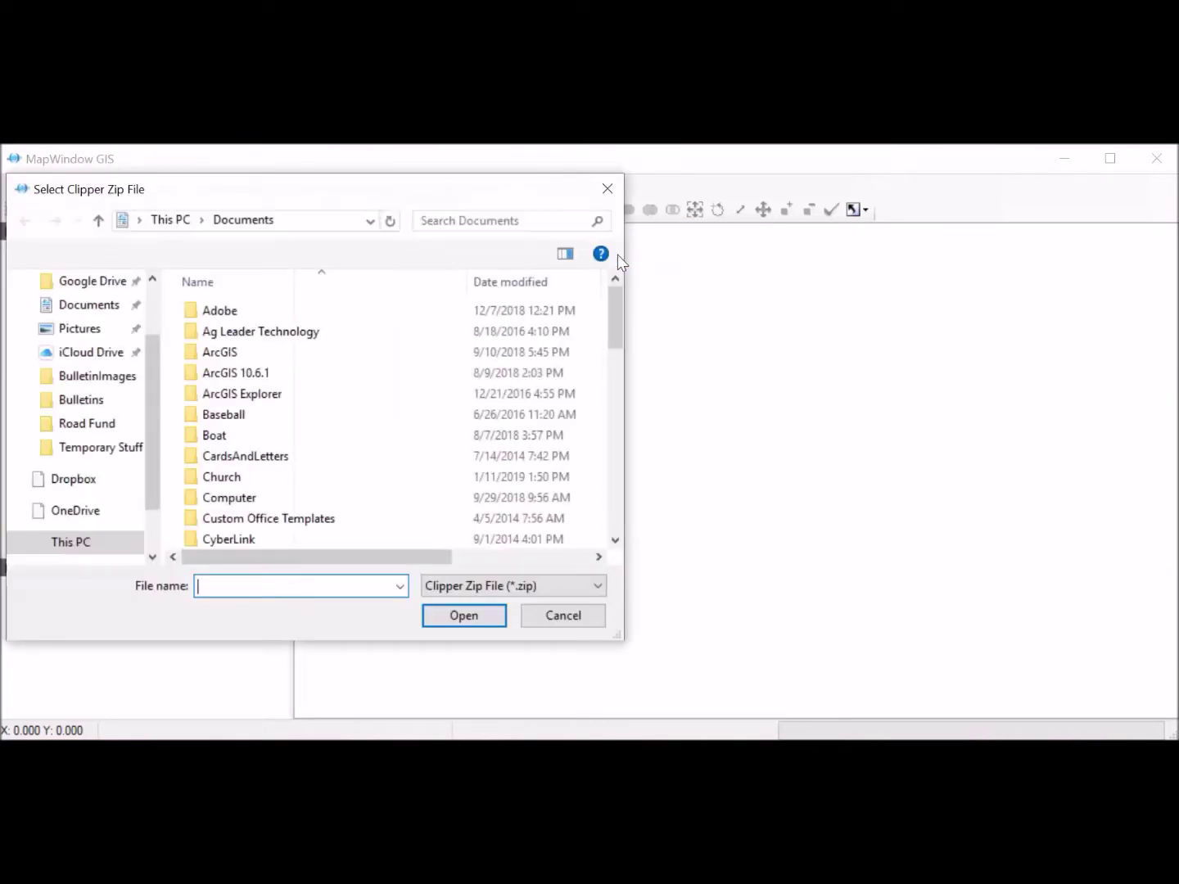
pyautogui.click(110, 450)
pyautogui.click(223, 312)
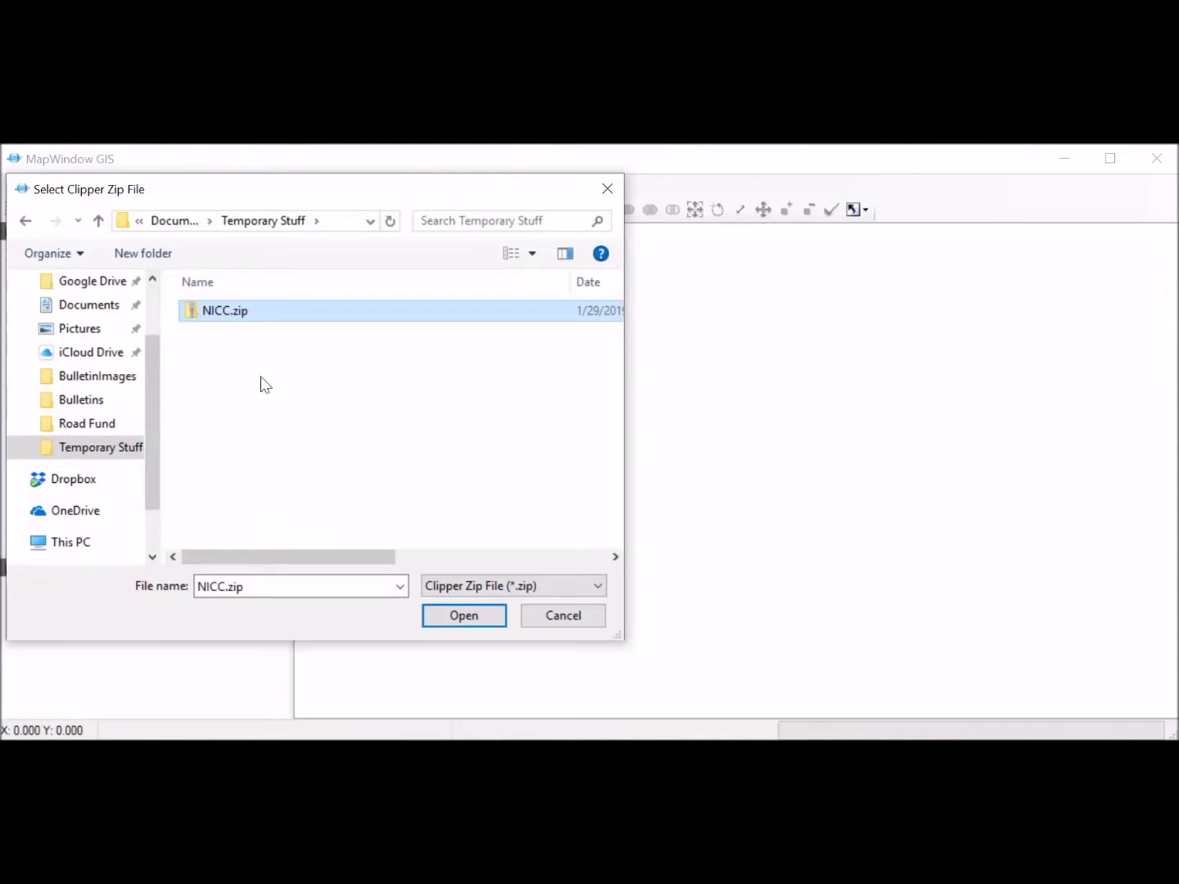
pyautogui.click(471, 620)
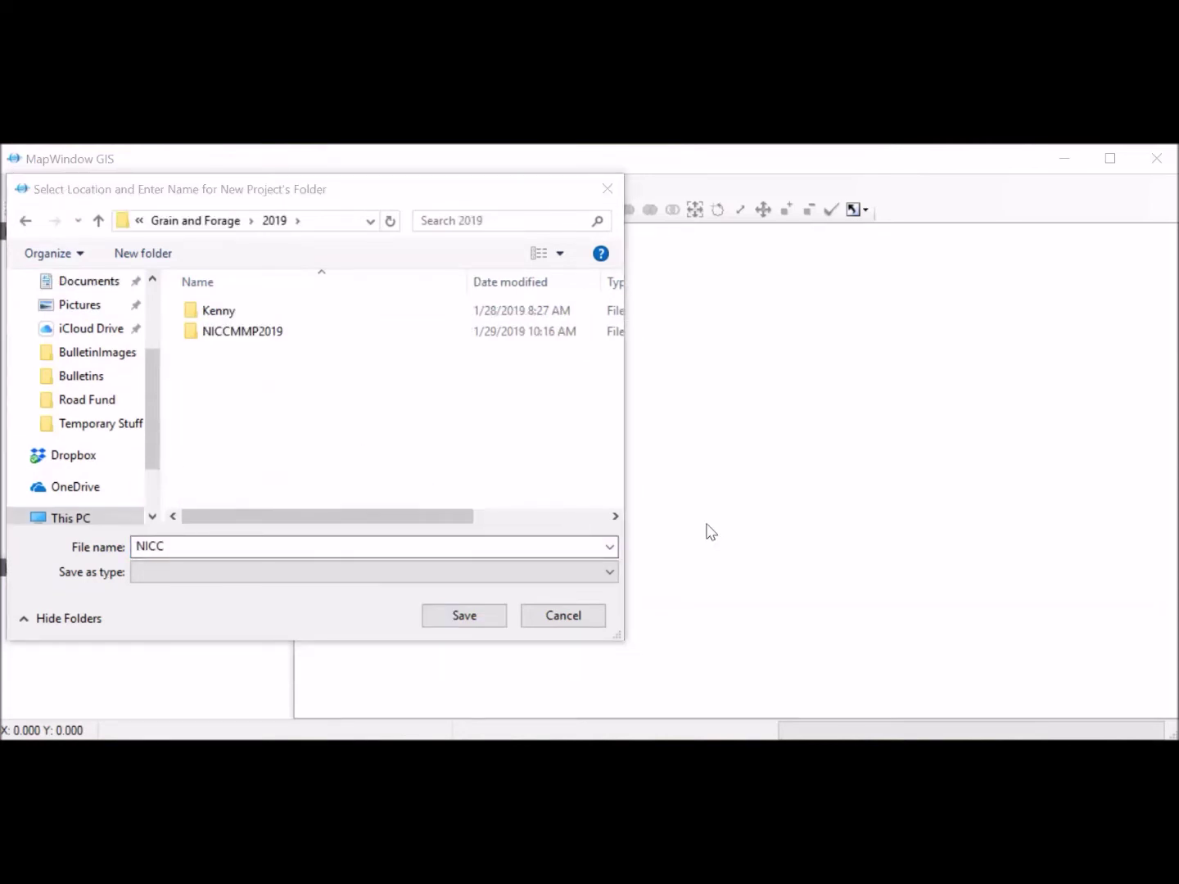
# Name the new project folder NICCFarm inside the NICCMMP2019 folder and create the project there
pyautogui.doubleClick(263, 333)
pyautogui.doubleClick(233, 548)
pyautogui.click(233, 548)
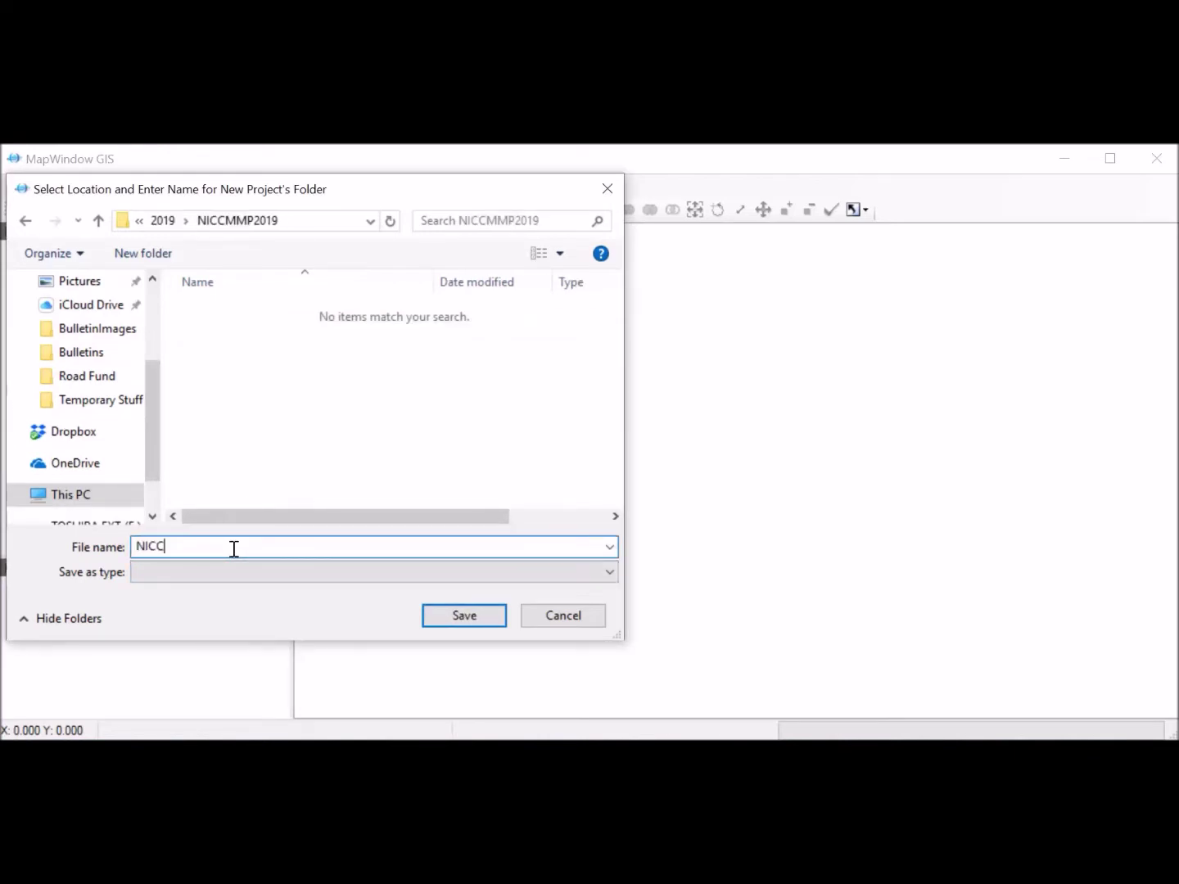
pyautogui.write('FArm')
pyautogui.press('BackSpace')
pyautogui.press('BackSpace')
pyautogui.press('BackSpace')
pyautogui.write('arm')
pyautogui.click(466, 622)
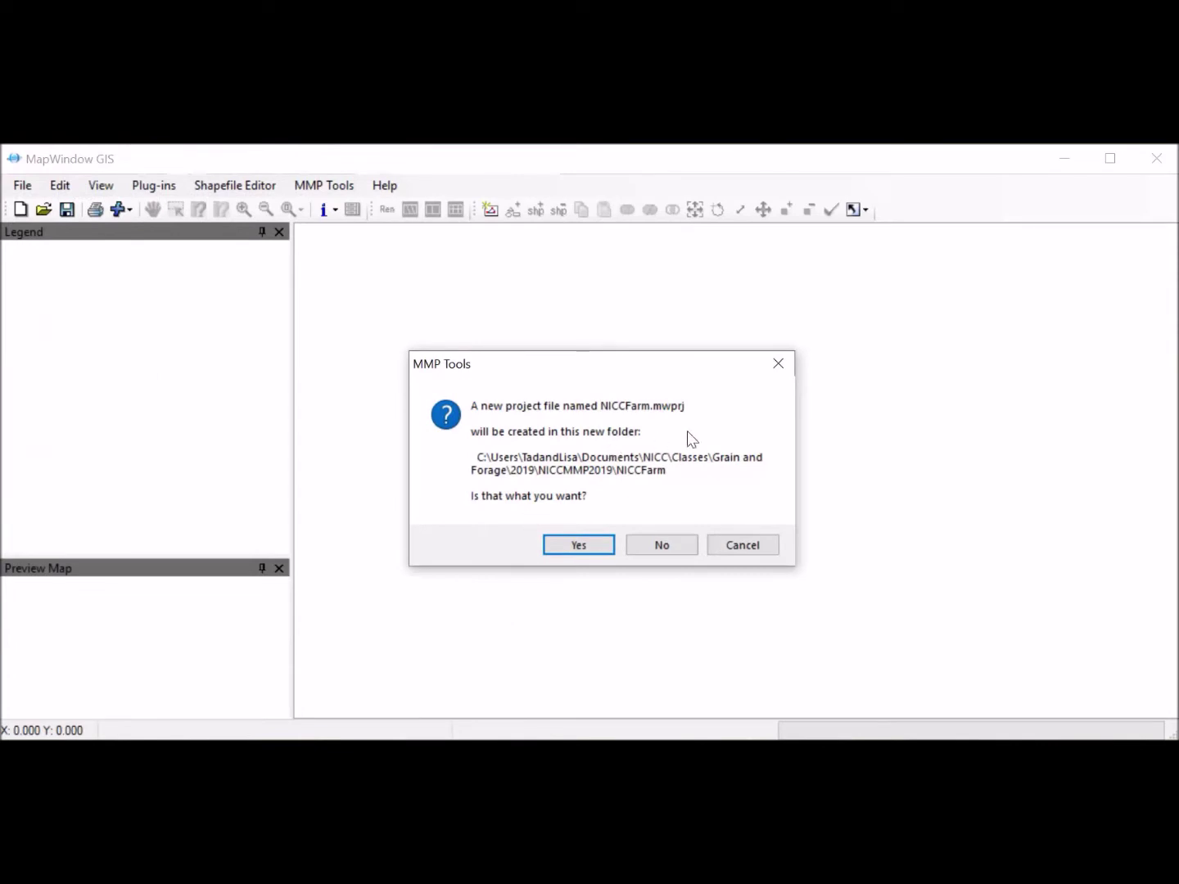
pyautogui.click(576, 546)
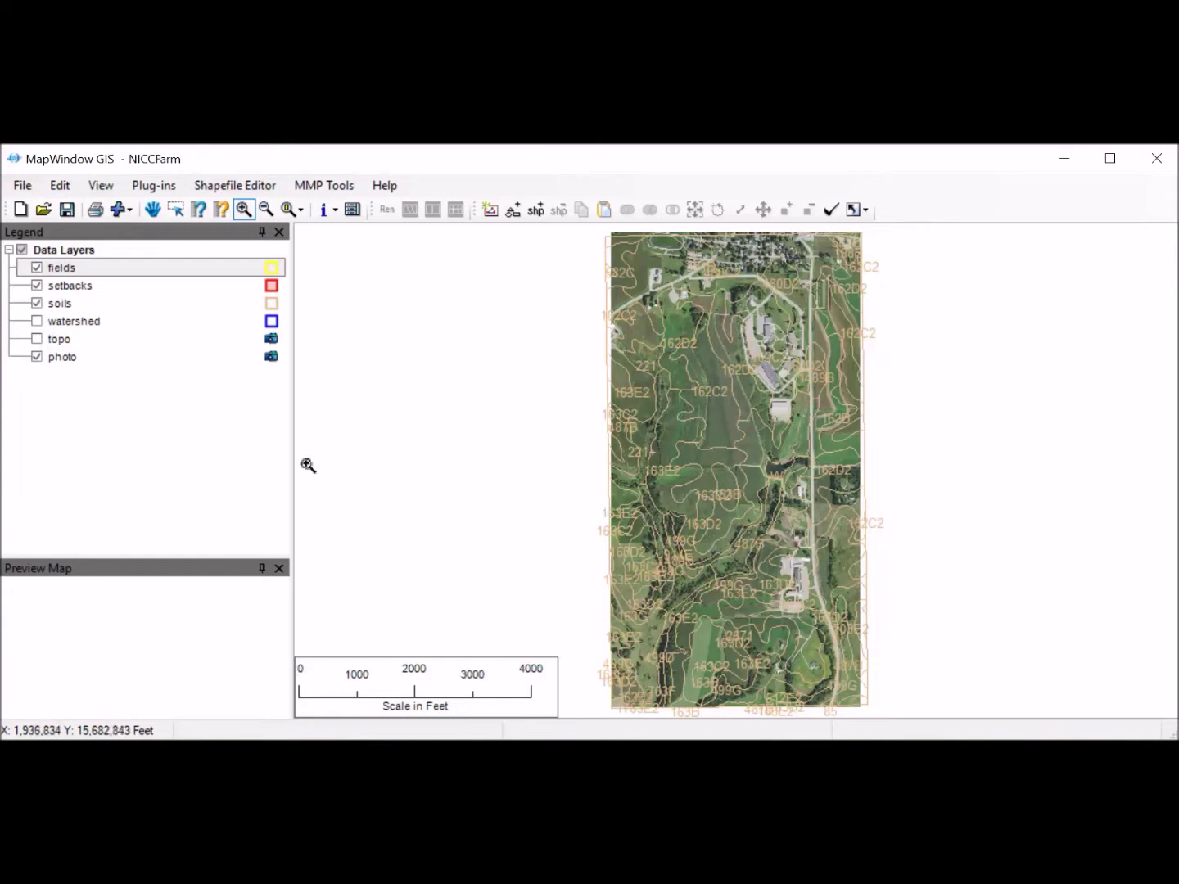
# Preview the topo and watershed layers on the map and hide both together with the soils layer
pyautogui.click(37, 338)
pyautogui.click(37, 338)
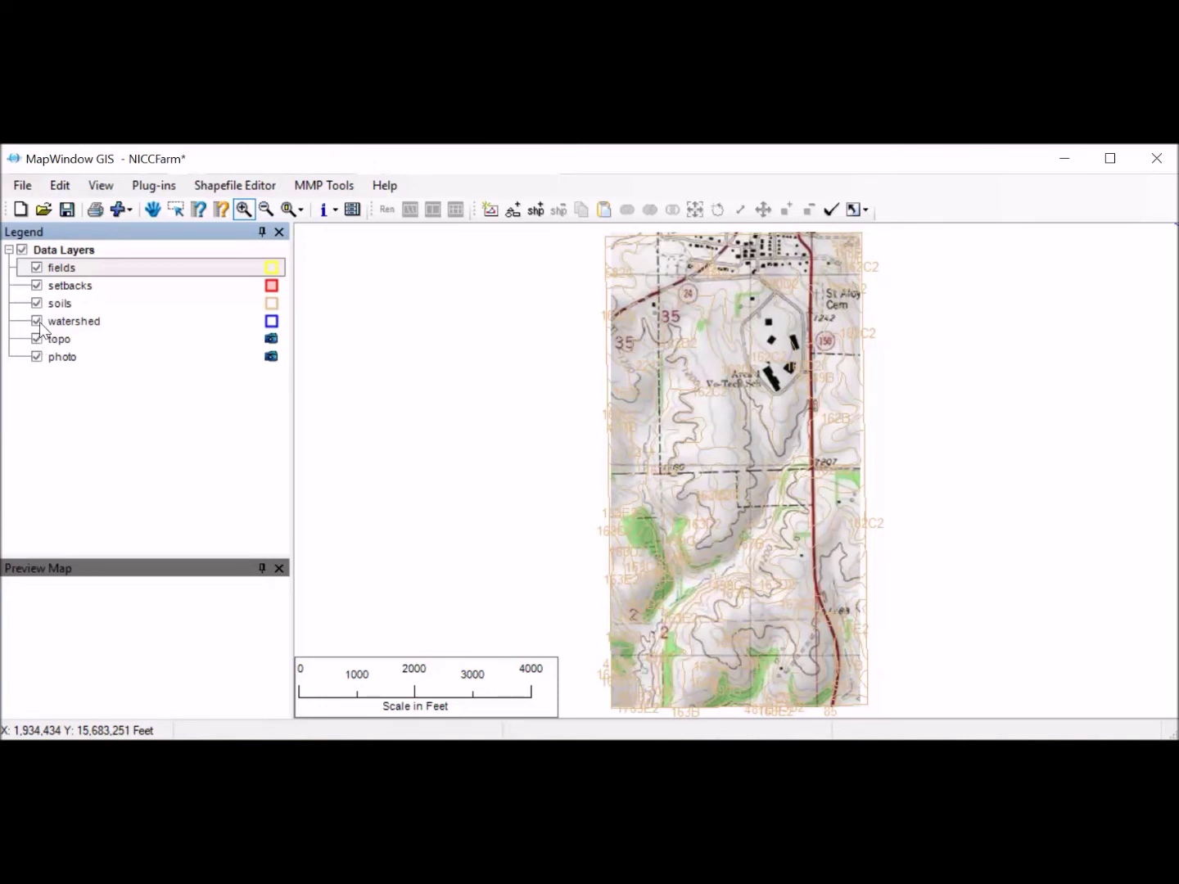
pyautogui.click(37, 321)
pyautogui.click(37, 303)
pyautogui.click(37, 339)
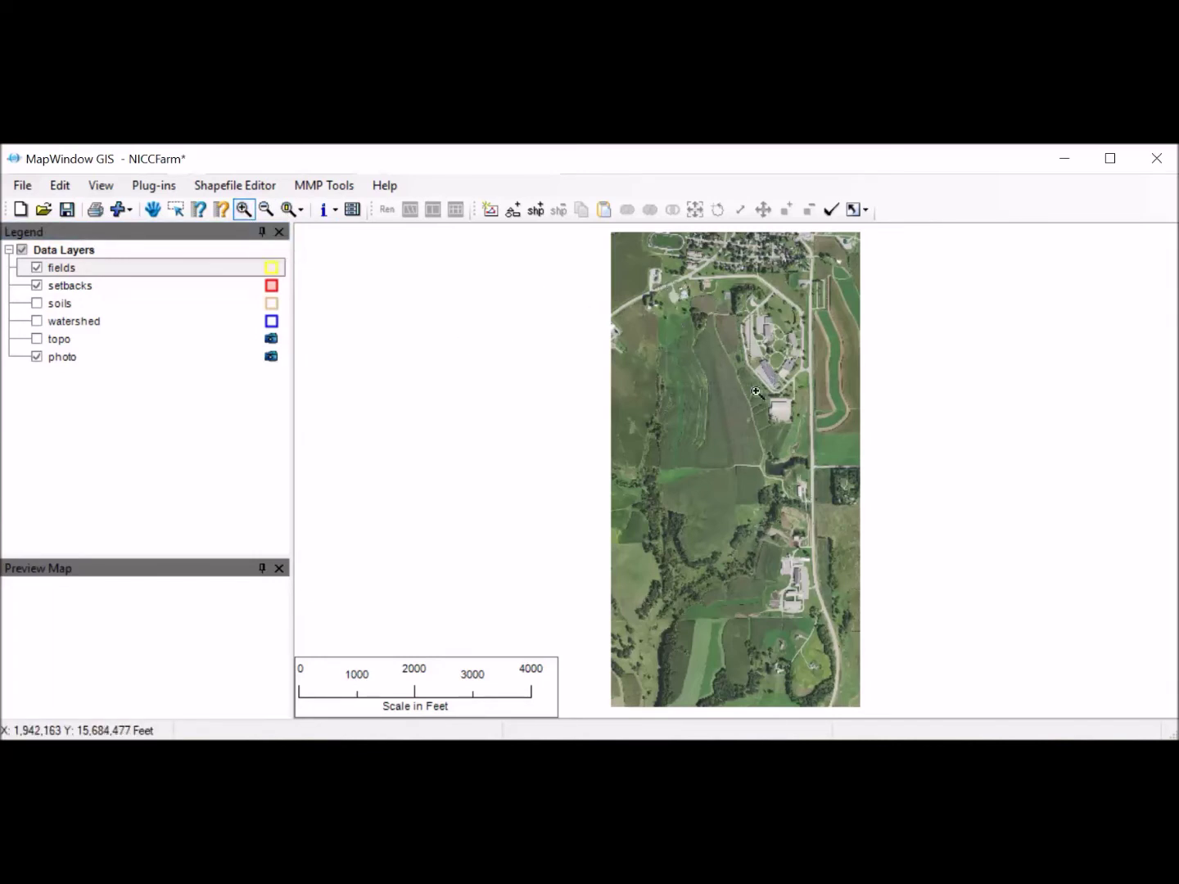
# Add a new line practice layer named Grass Waterway to the project
pyautogui.click(779, 378)
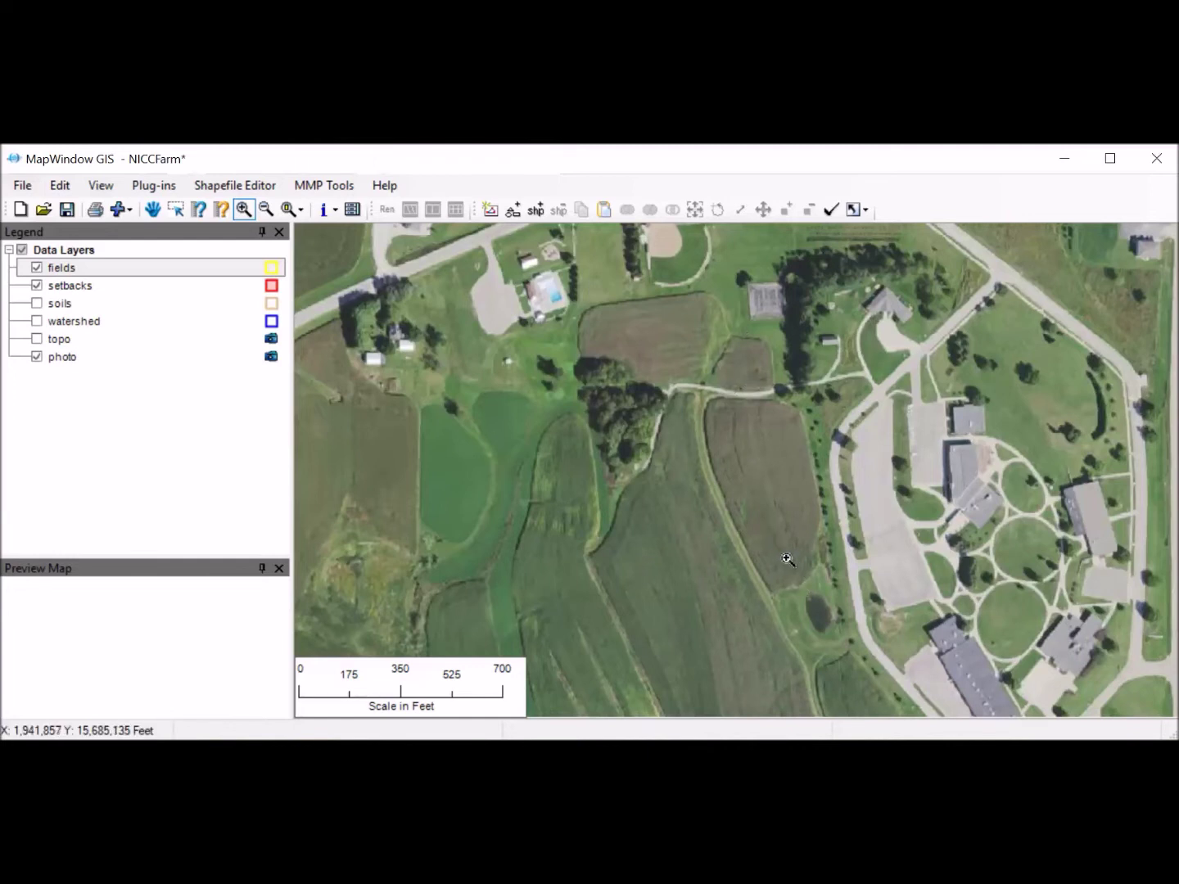
pyautogui.click(291, 208)
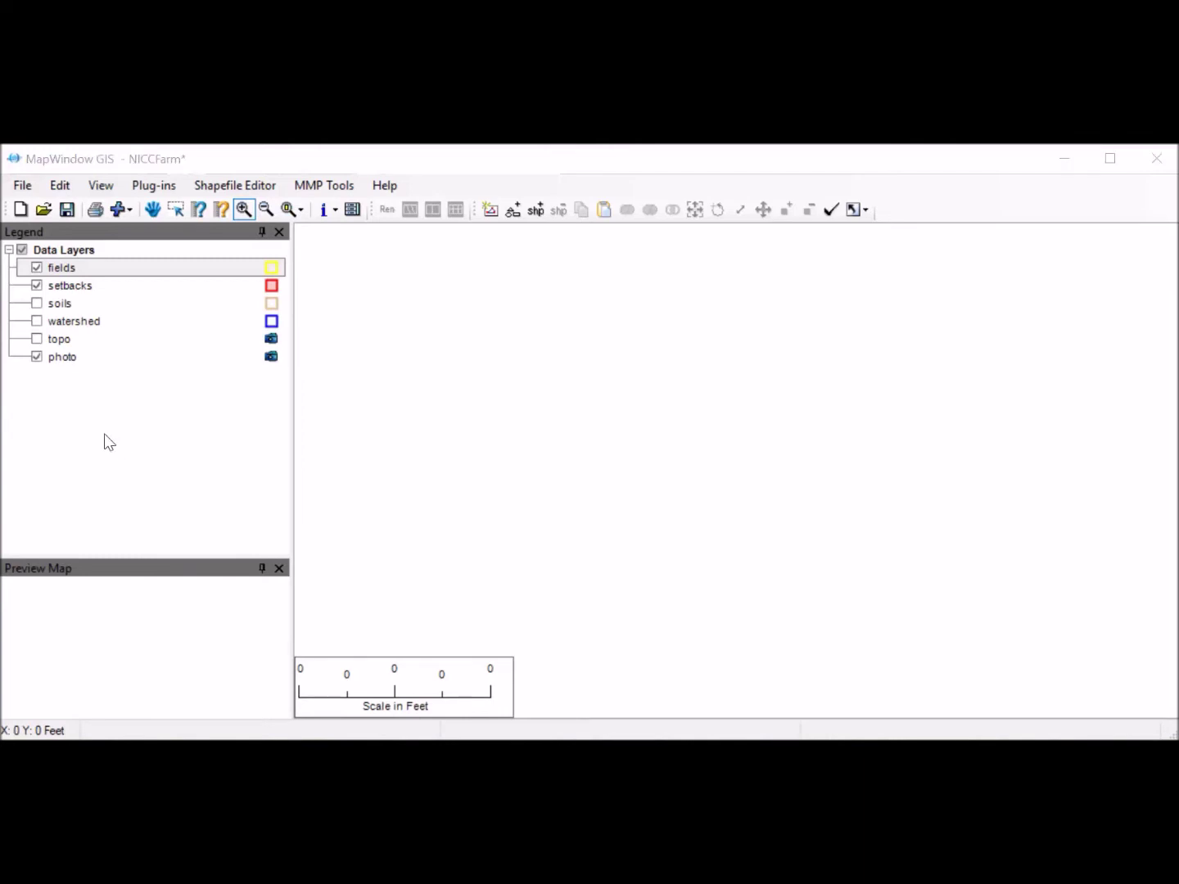
pyautogui.rightClick(72, 358)
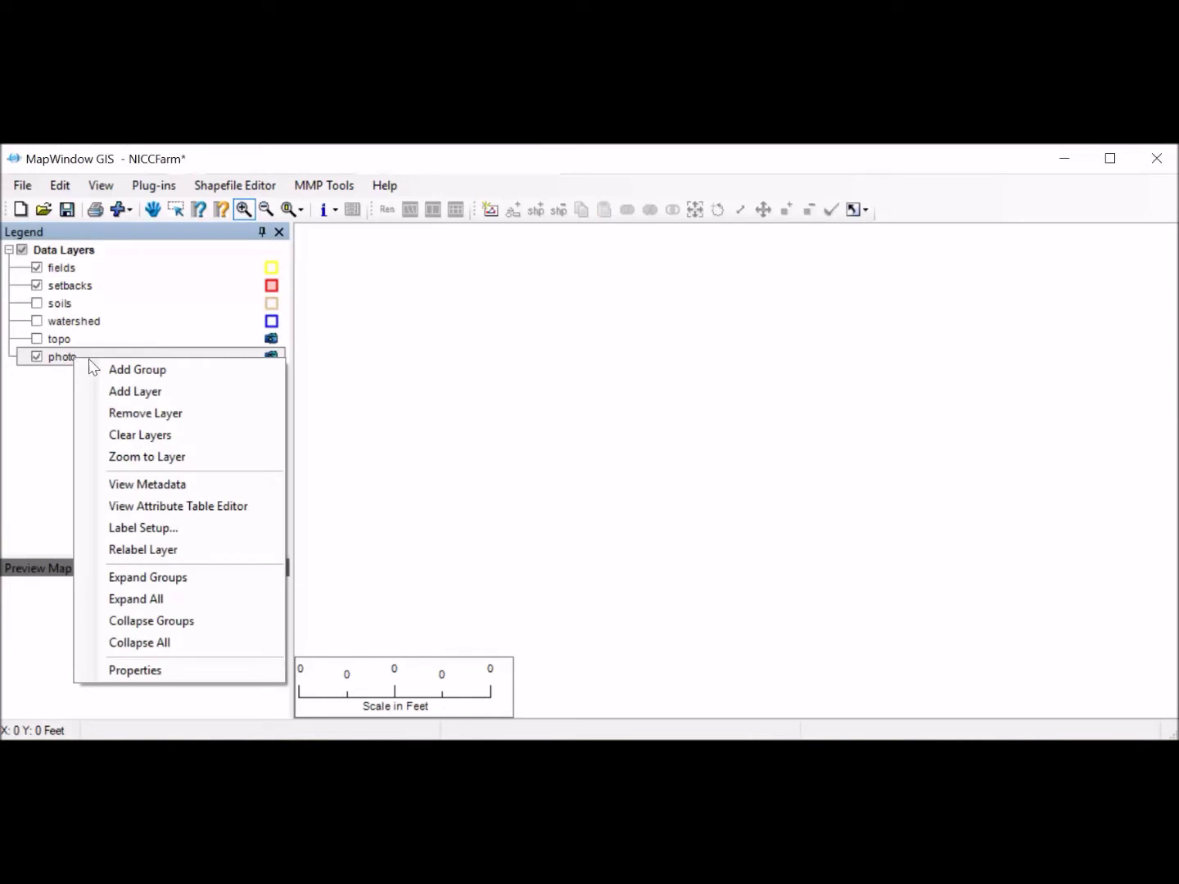
pyautogui.click(144, 458)
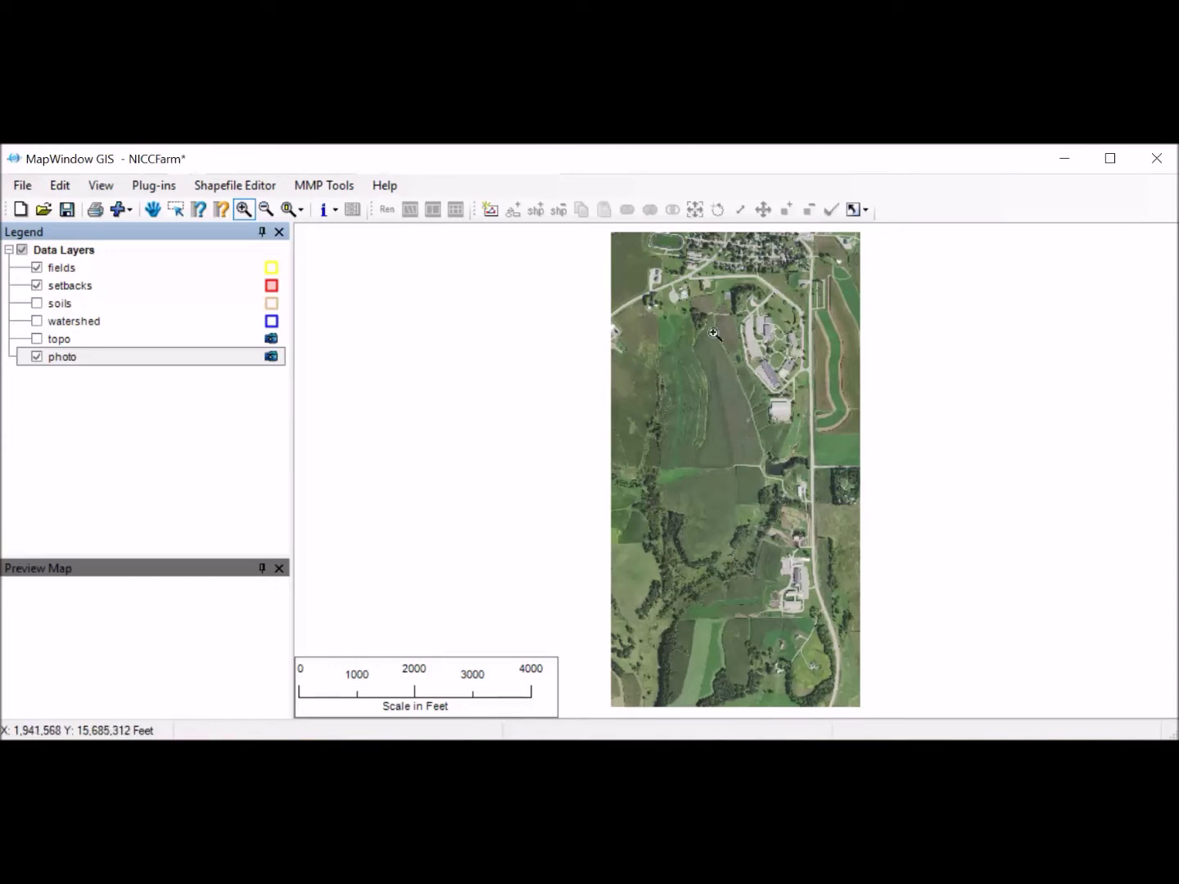
pyautogui.click(823, 470)
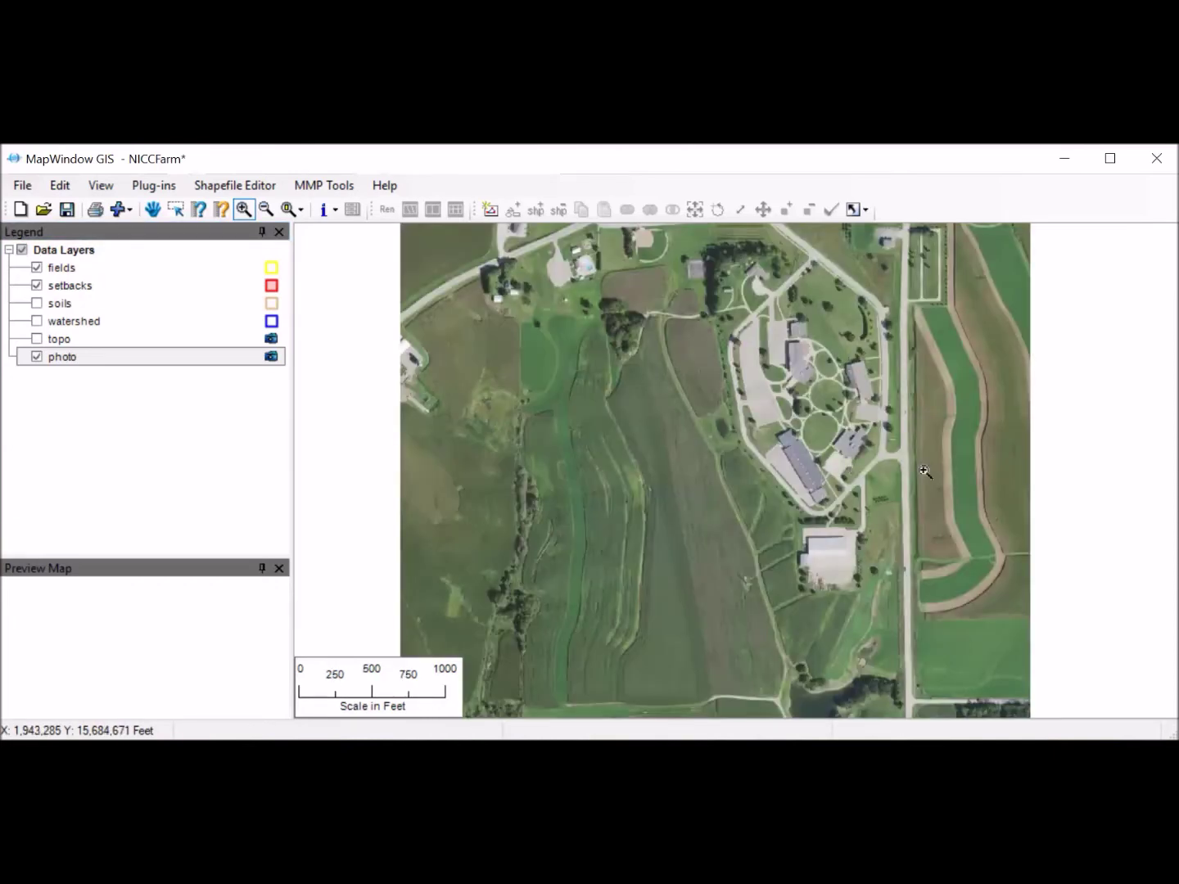
pyautogui.click(311, 191)
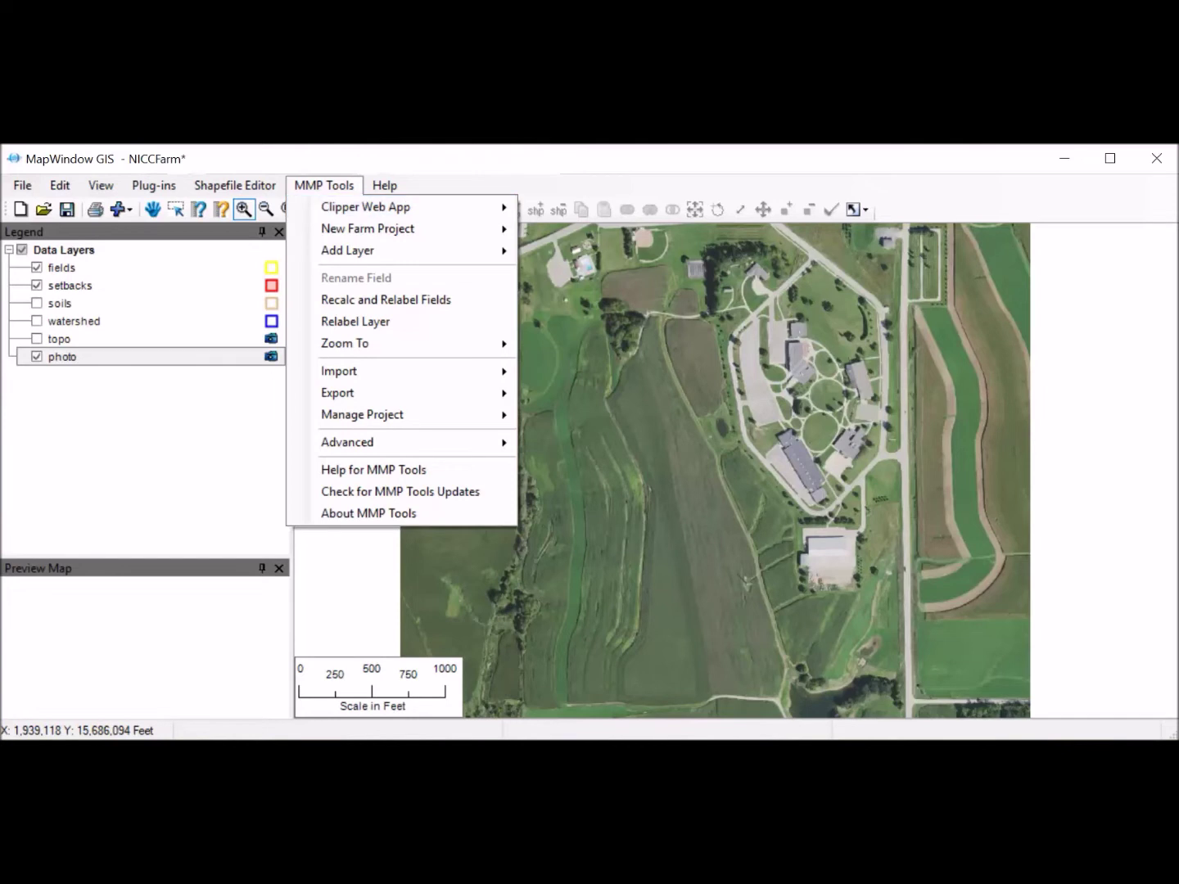
pyautogui.click(355, 274)
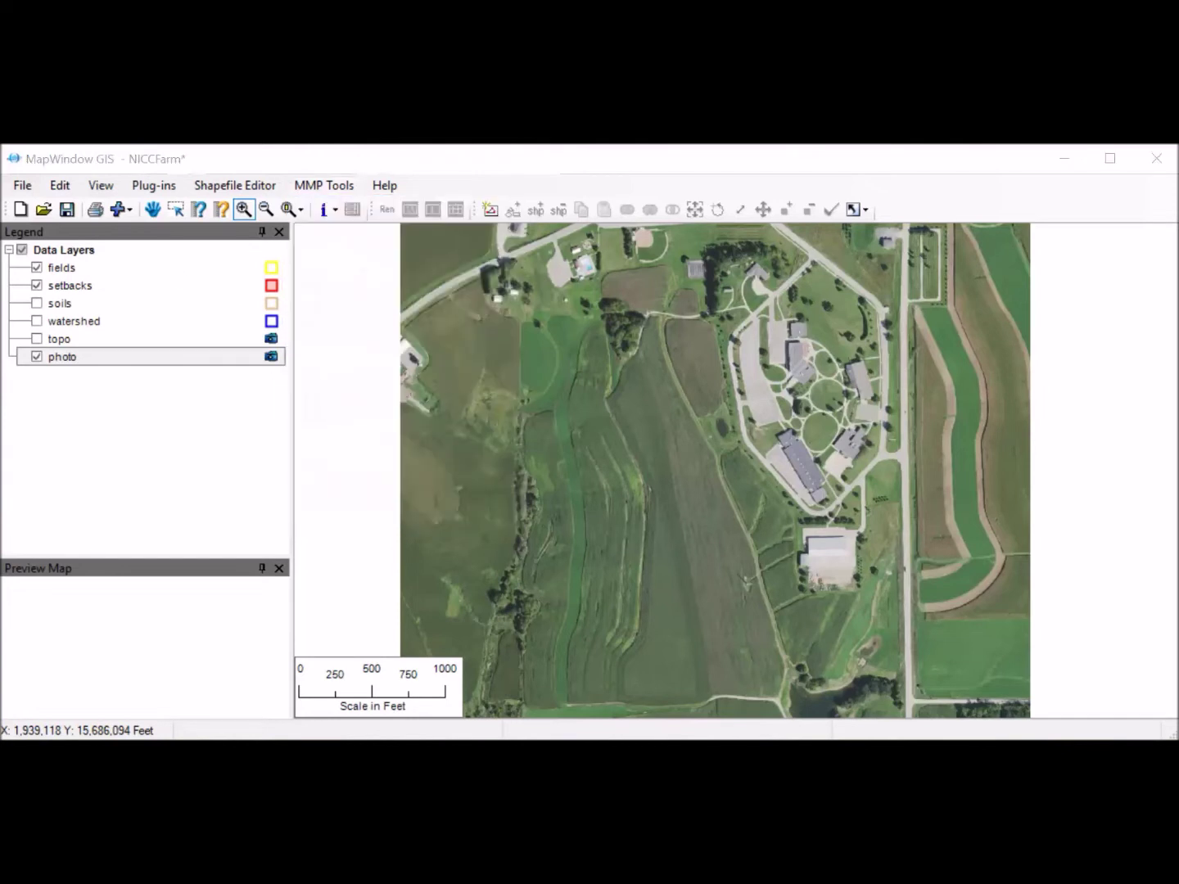
pyautogui.click(331, 190)
pyautogui.moveTo(376, 254)
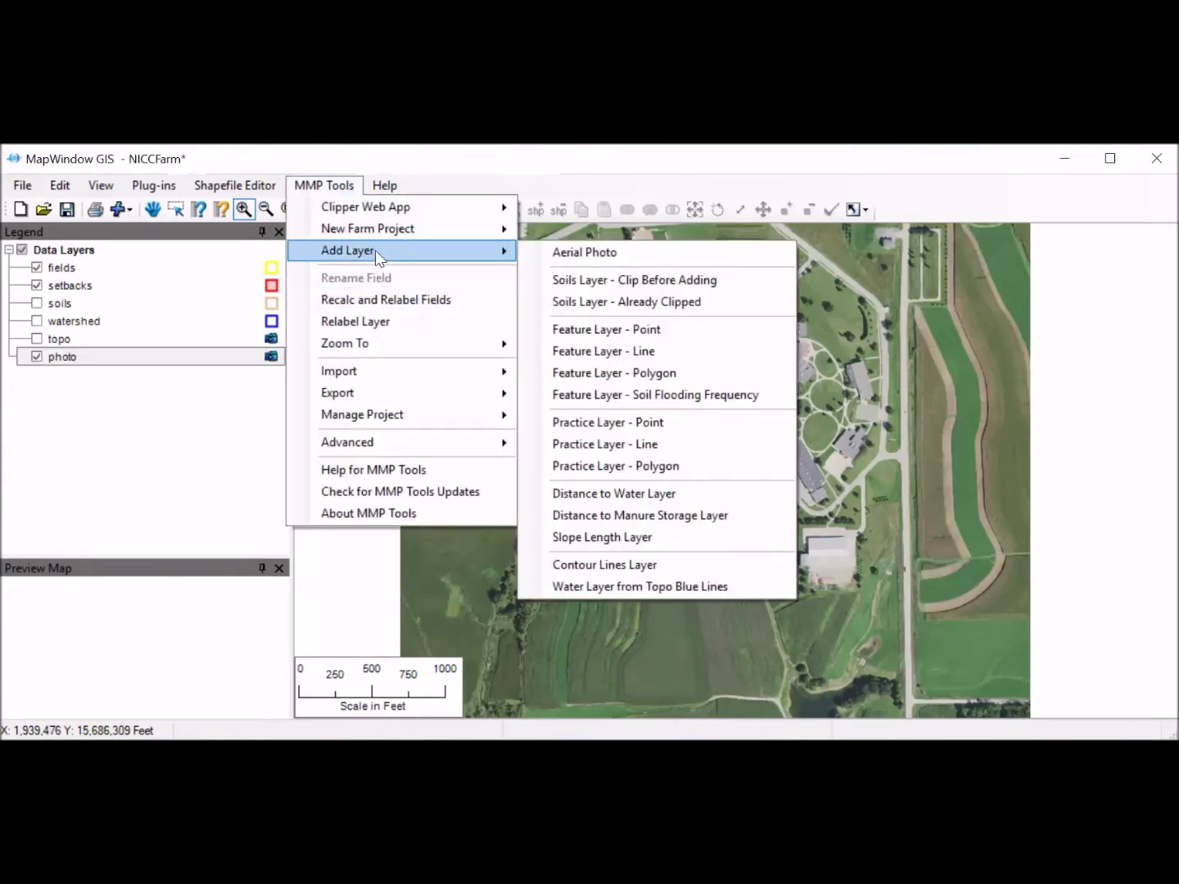
pyautogui.click(625, 448)
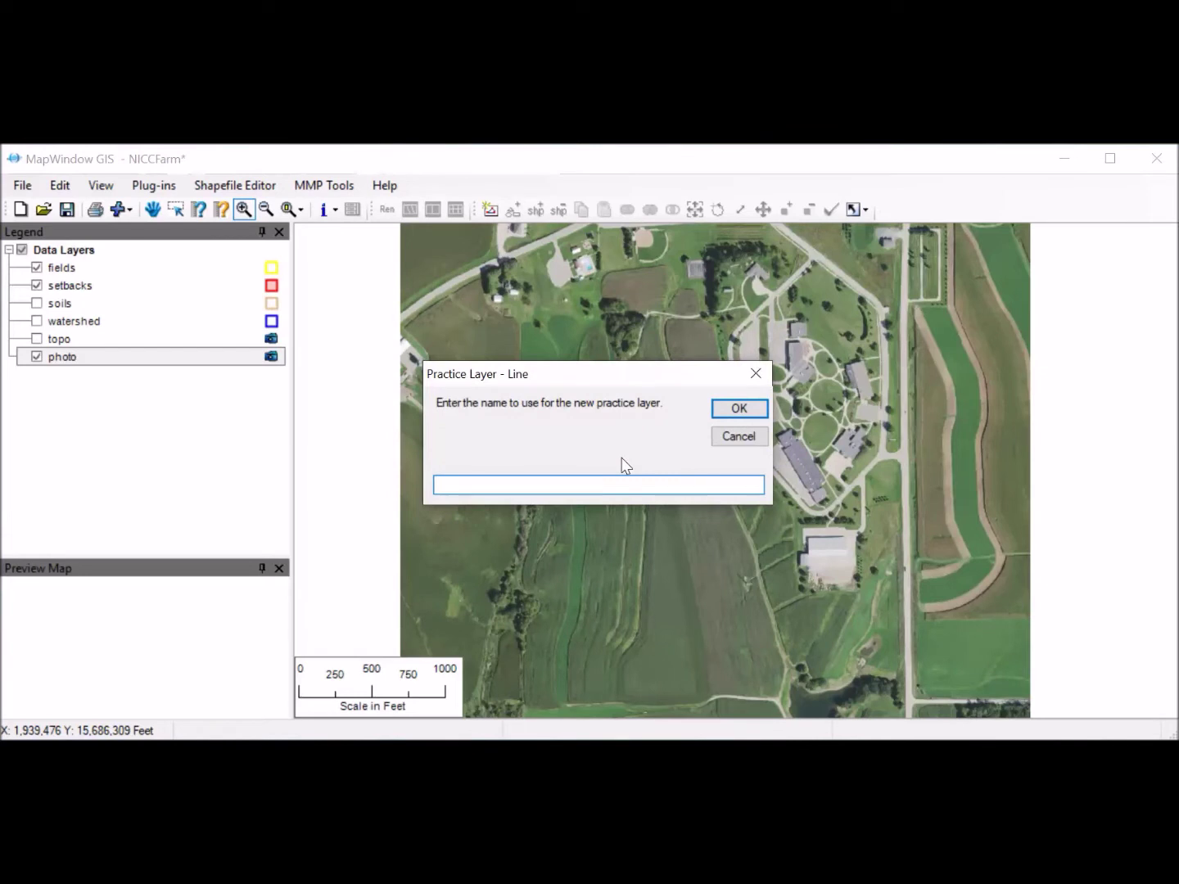
pyautogui.write('Grass Waterway')
pyautogui.click(739, 408)
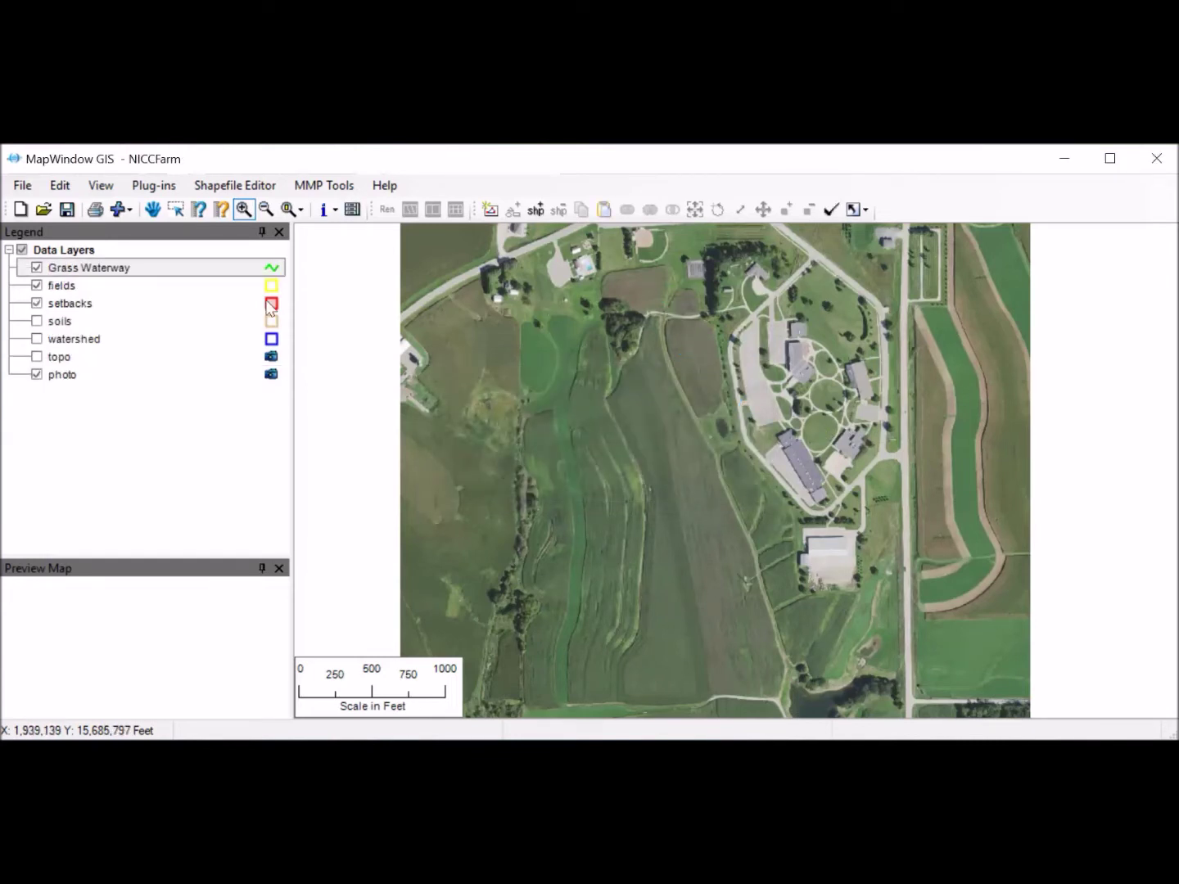
# Trace the grass waterway as a line shape from the small fields northwest of the campus down to the pond south of it
pyautogui.click(536, 210)
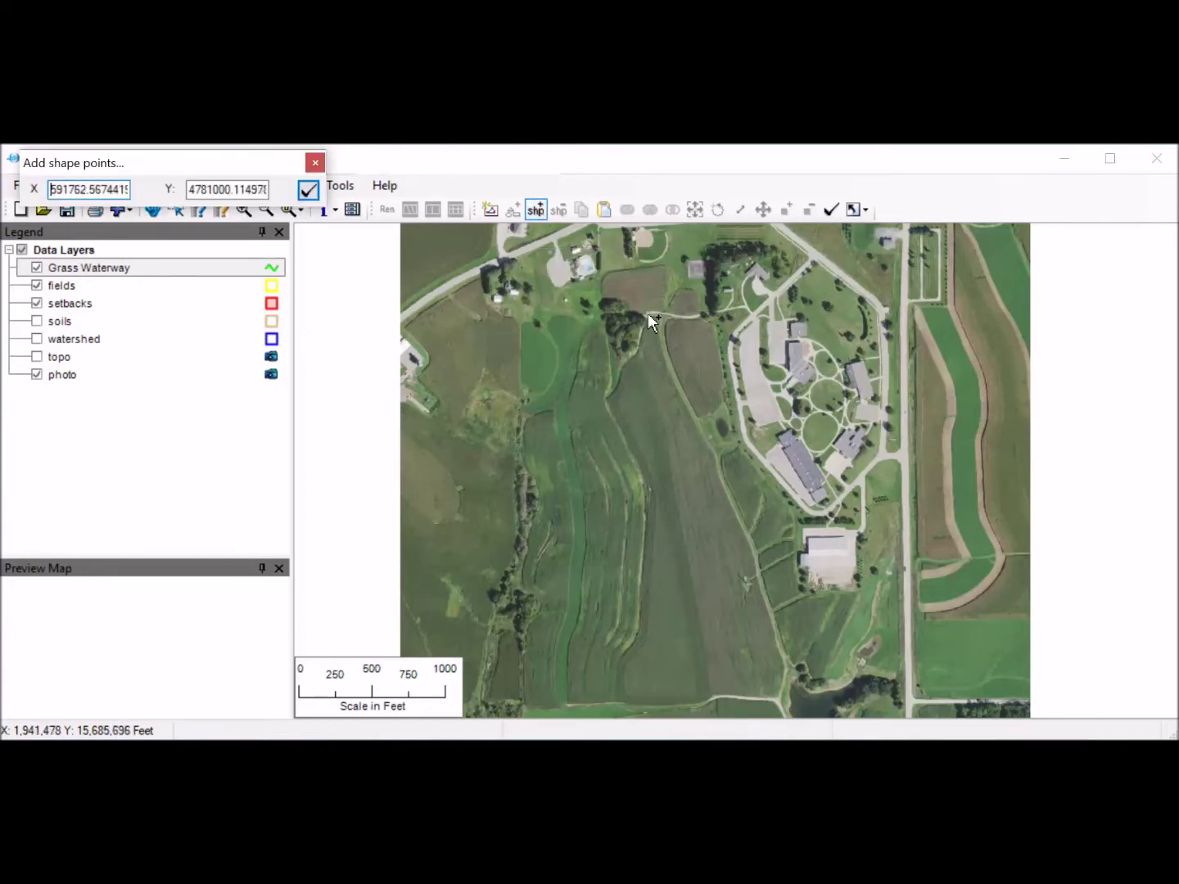
pyautogui.click(676, 293)
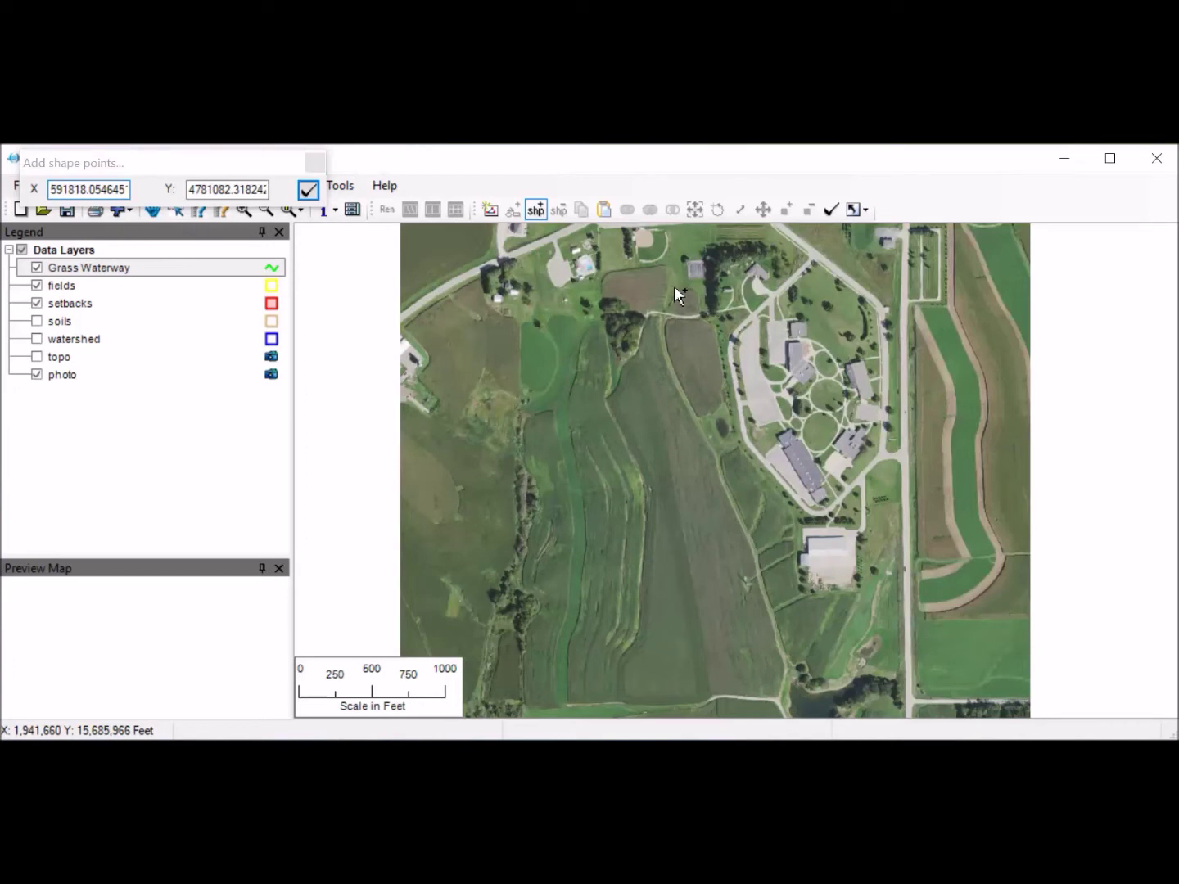
pyautogui.click(666, 307)
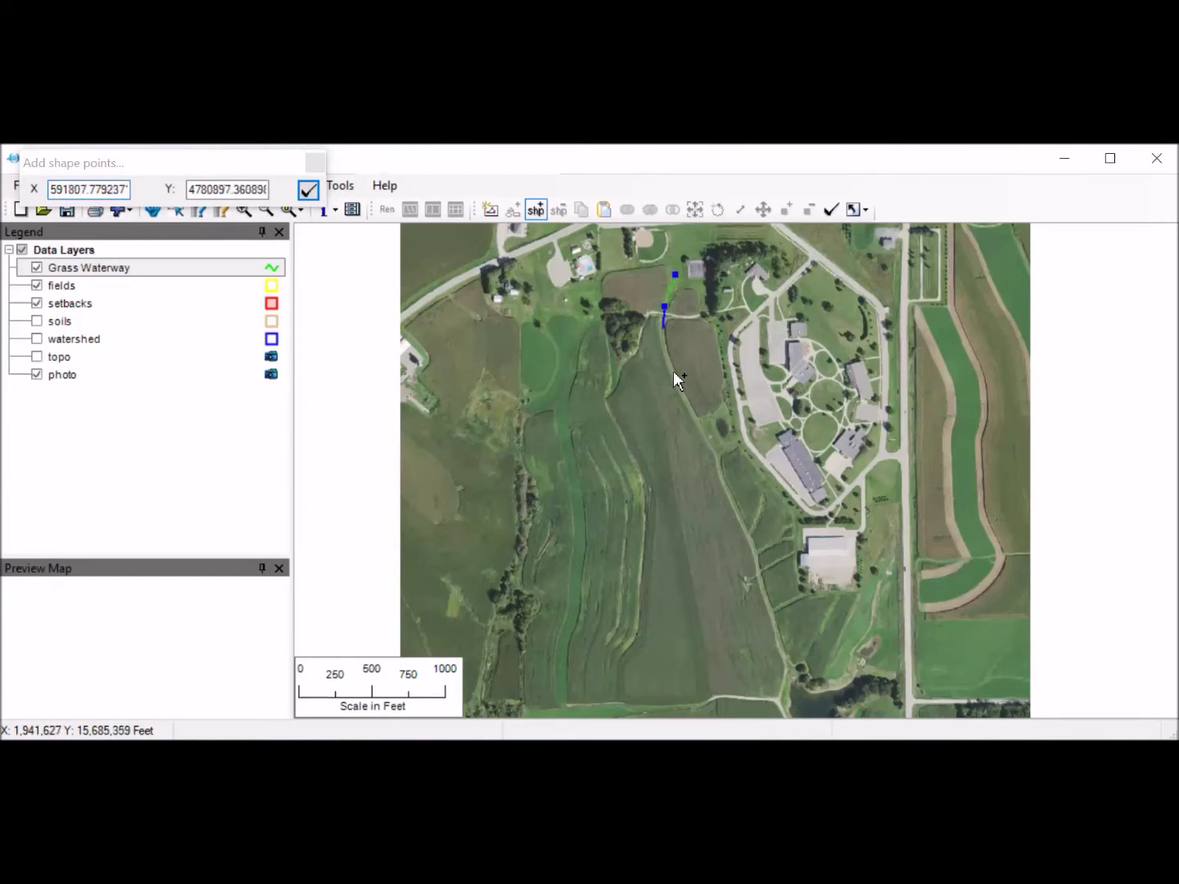
pyautogui.rightClick(696, 419)
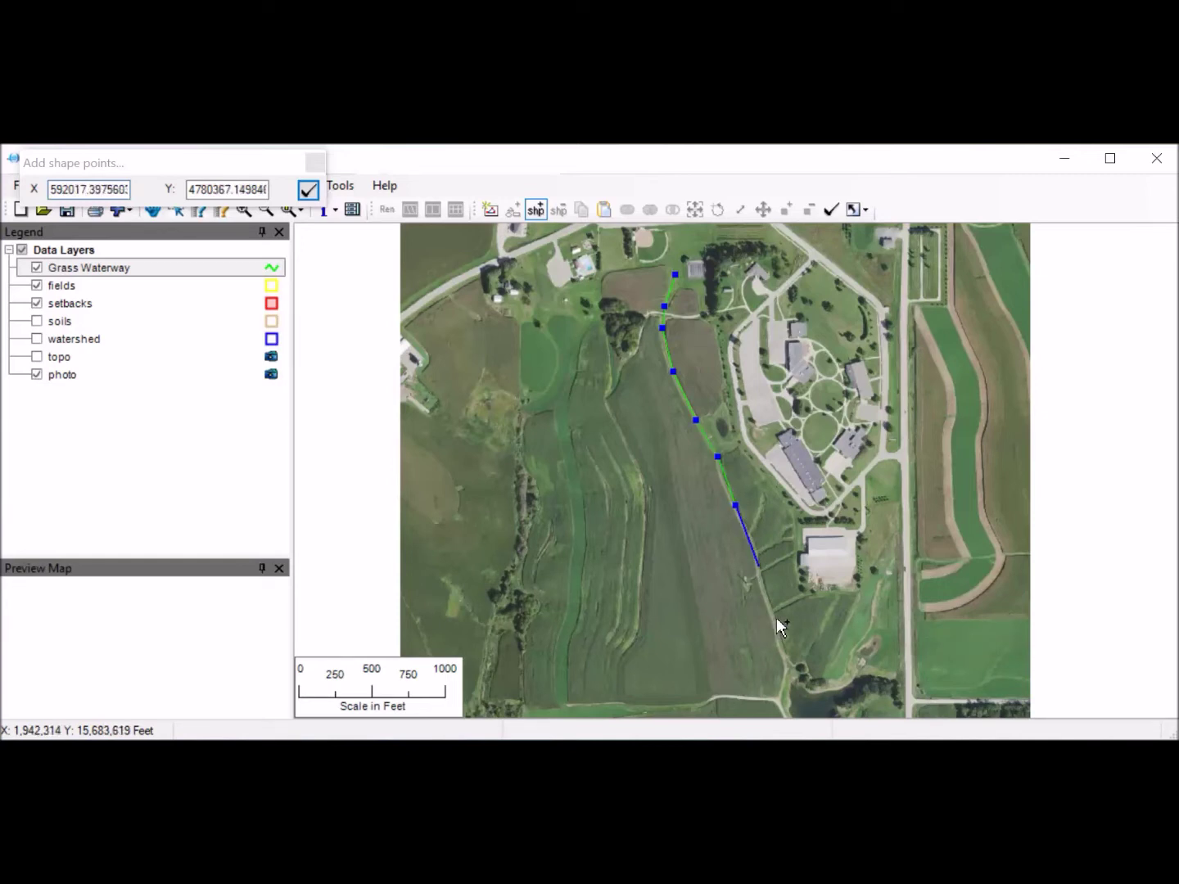
pyautogui.doubleClick(796, 688)
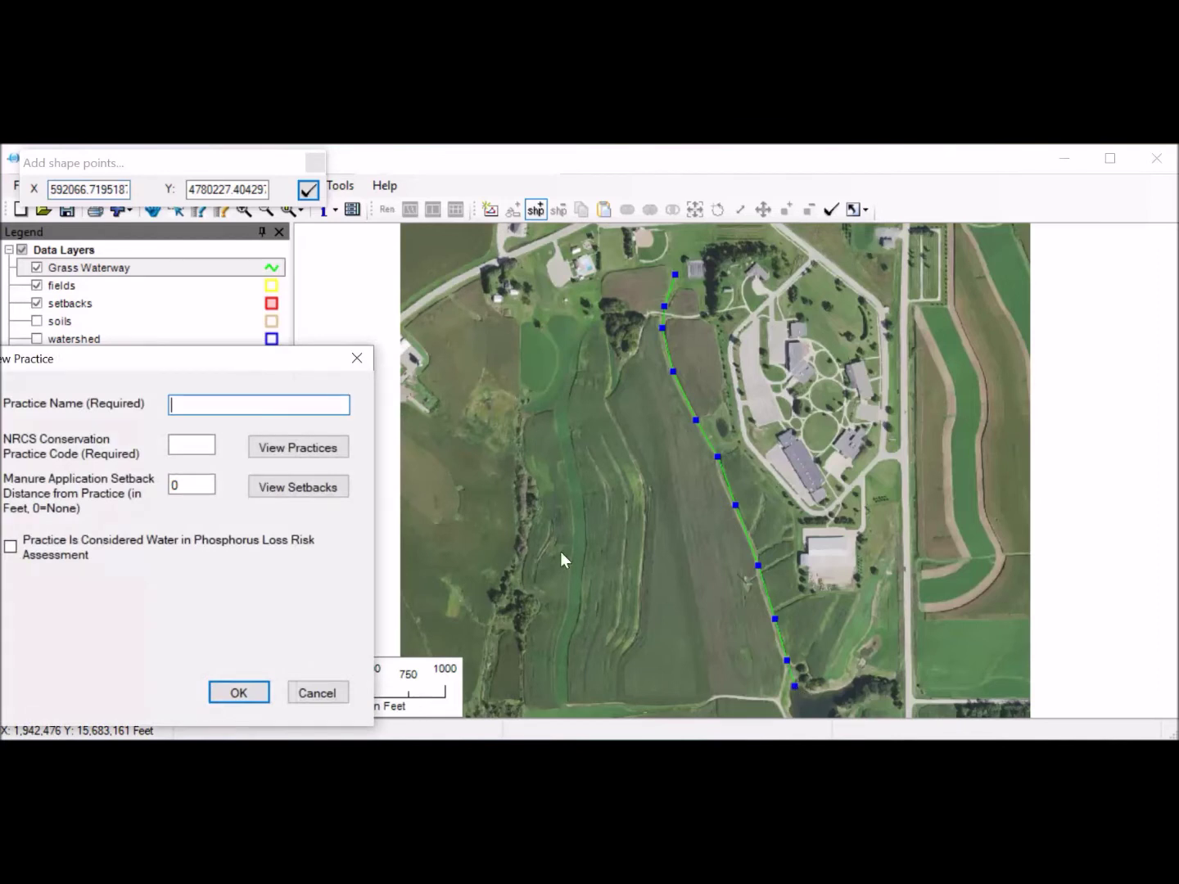
# Name the new practice Grass Waterway and look up the Grassed Waterway code in the NRCS conservation practice standards table
pyautogui.moveTo(164, 373); pyautogui.dragTo(303, 352)
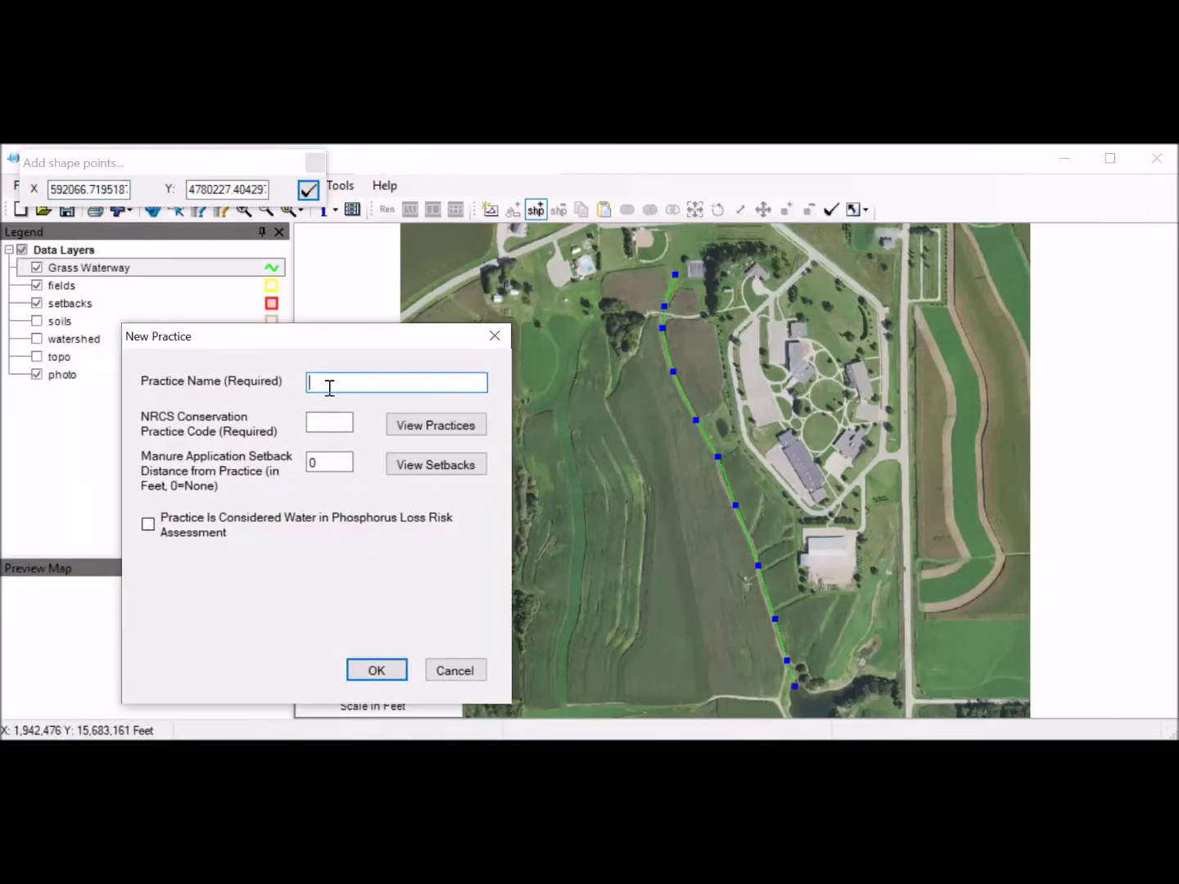
pyautogui.write('Grass Waterway')
pyautogui.click(446, 430)
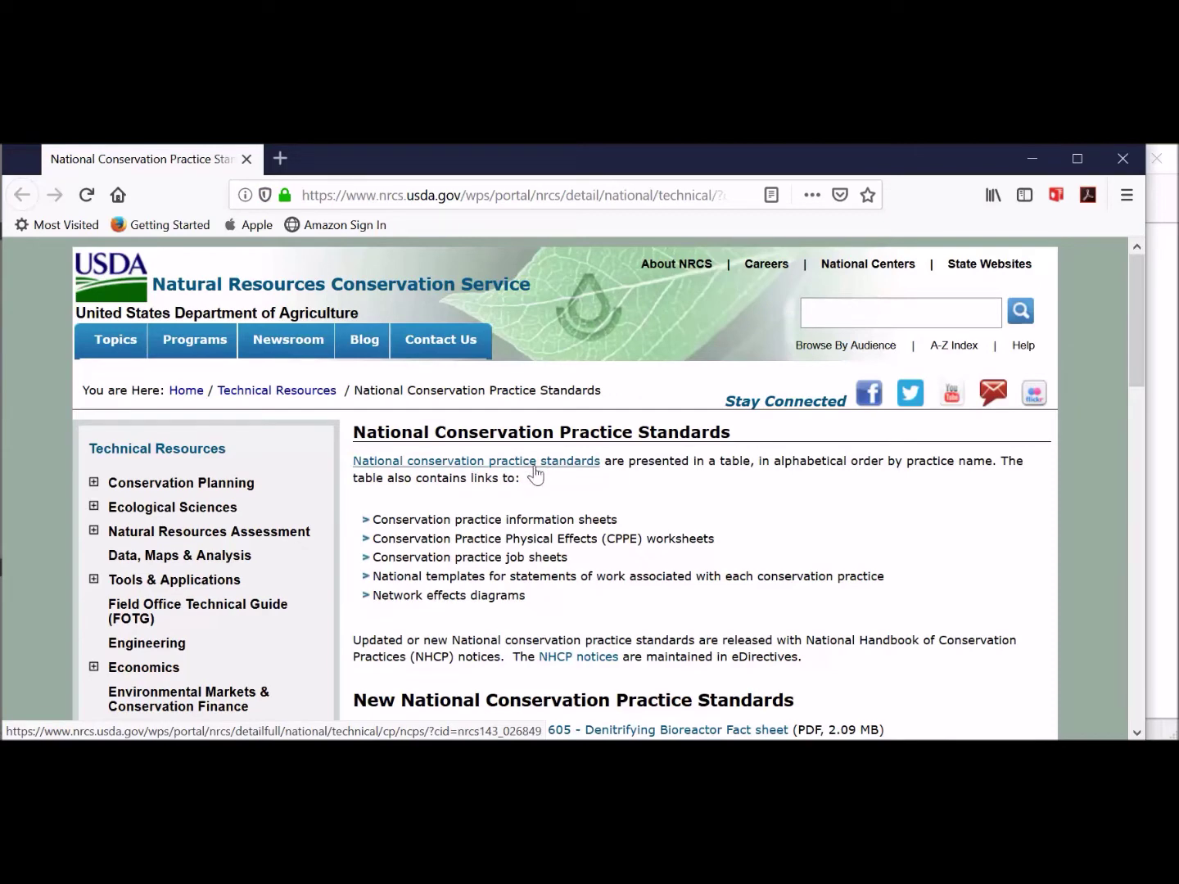
pyautogui.click(539, 468)
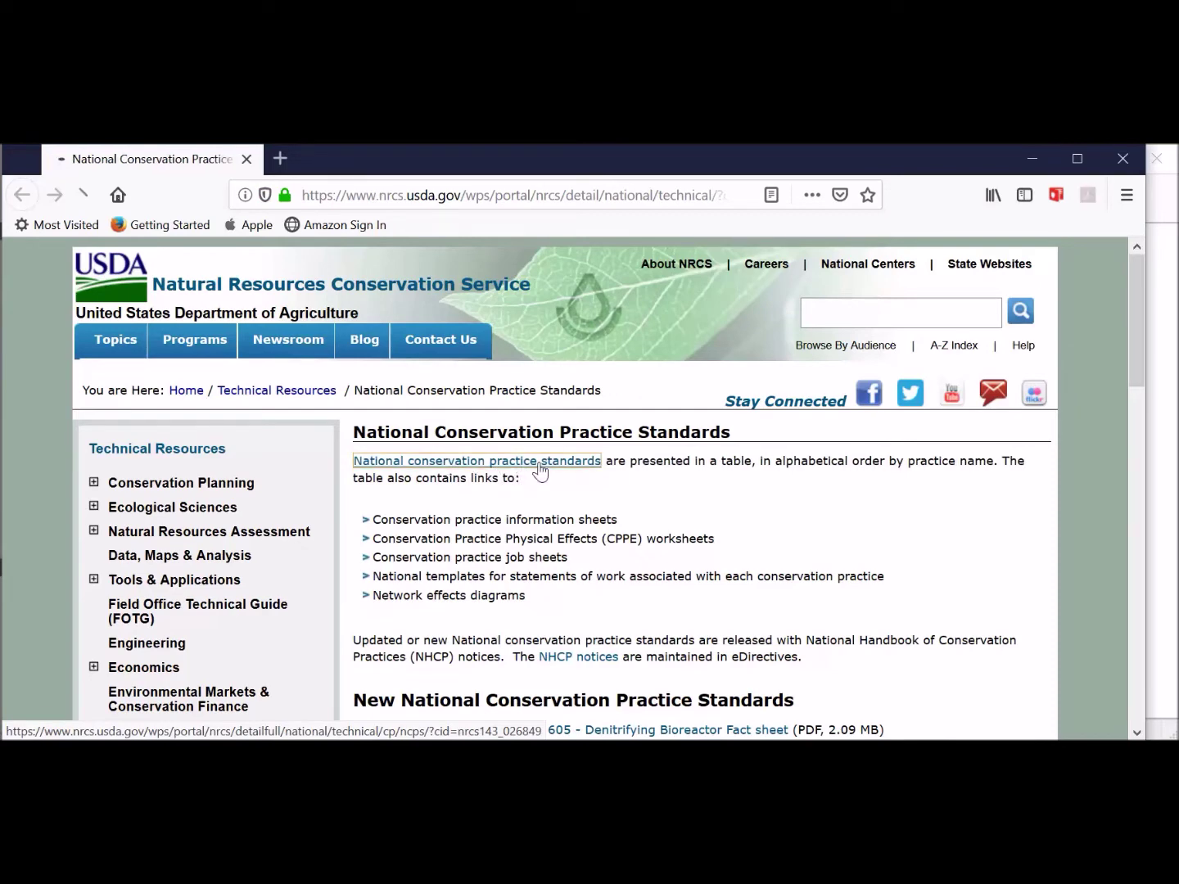
pyautogui.scroll(-5, 648, 494)
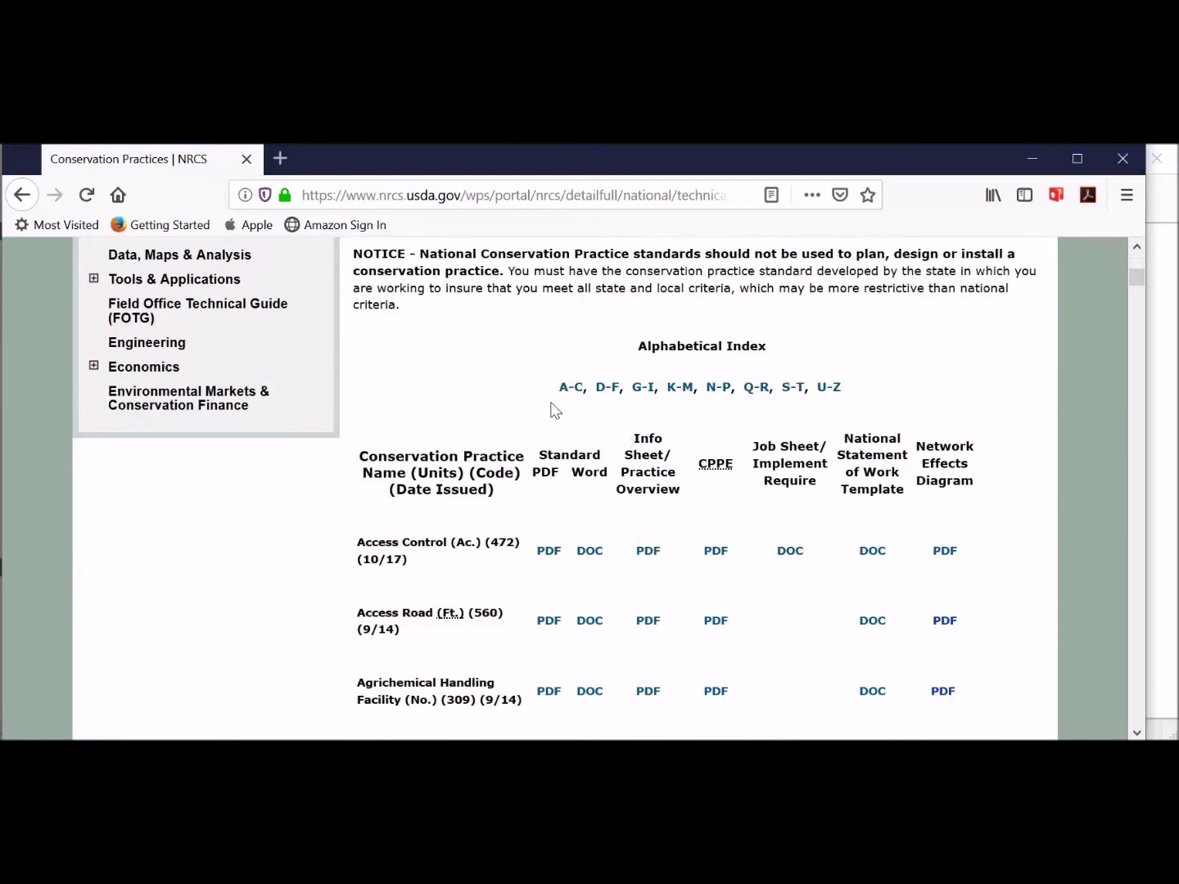
pyautogui.click(643, 388)
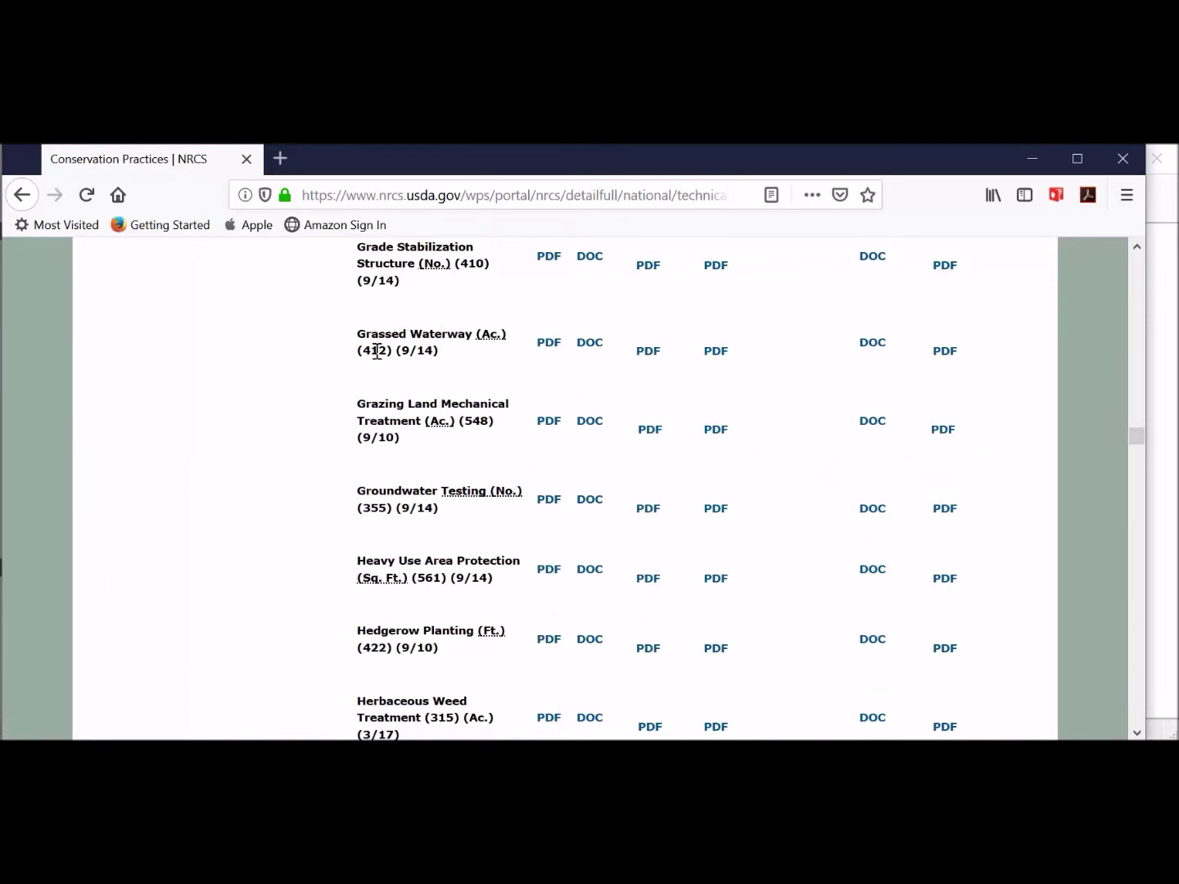
# Set the NRCS practice code to 412 and the manure application setback distance to 30 feet, and save the practice
pyautogui.click(1032, 158)
pyautogui.click(337, 422)
pyautogui.write('412')
pyautogui.doubleClick(334, 464)
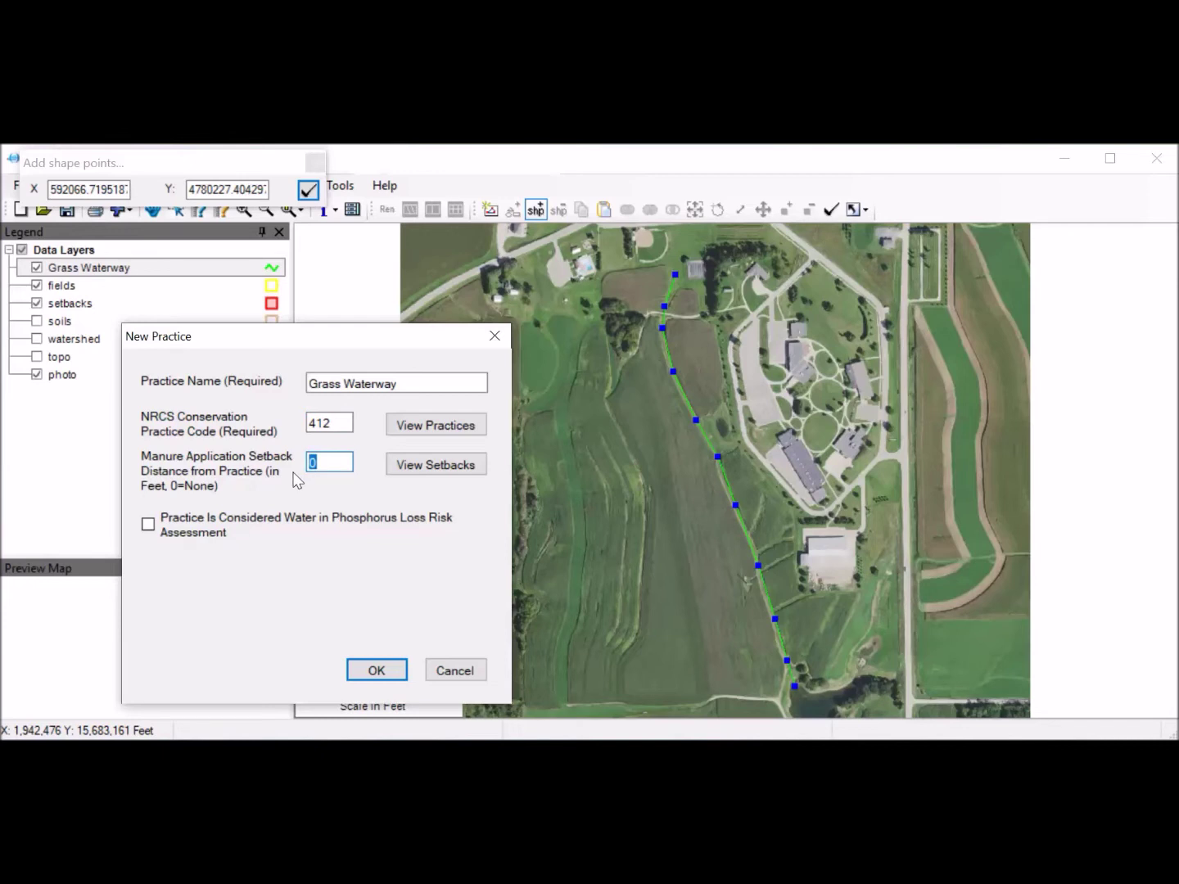
pyautogui.write('30')
pyautogui.click(377, 671)
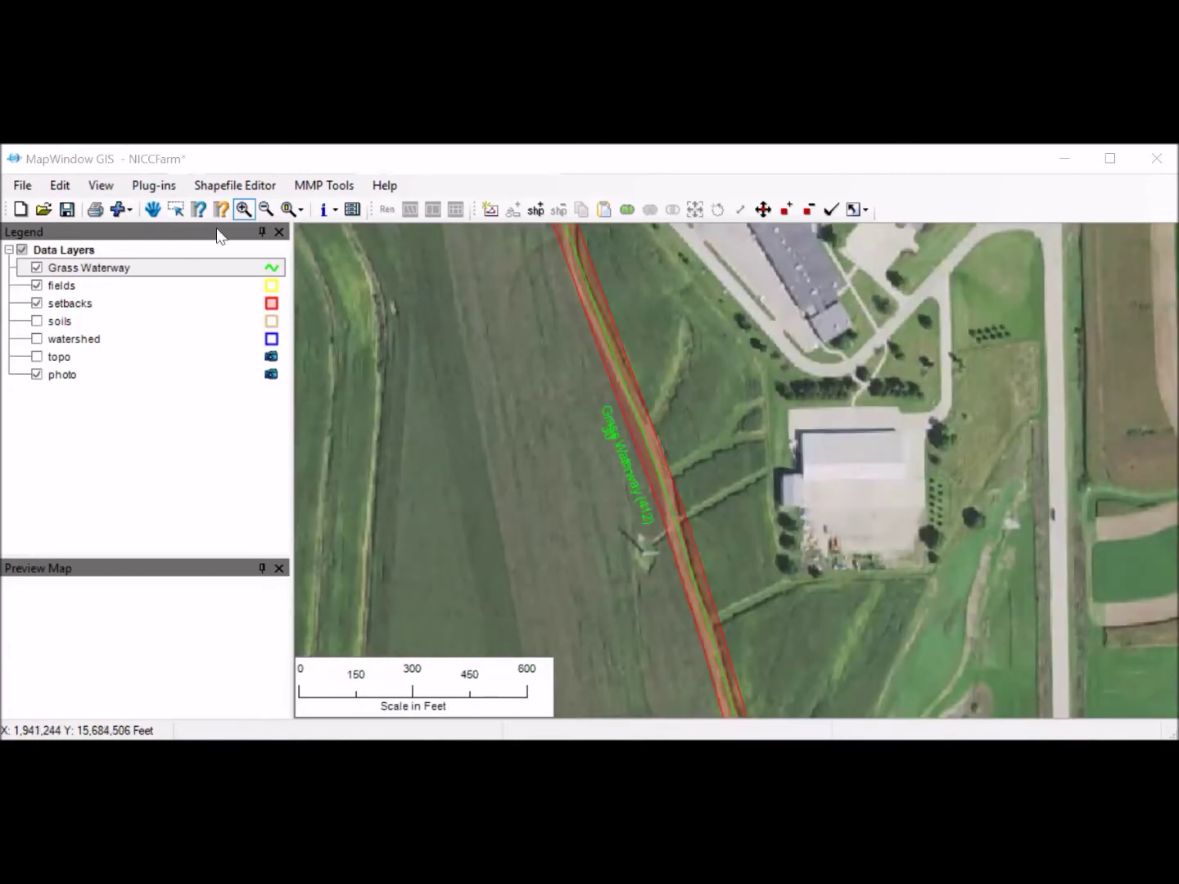
pyautogui.click(135, 269)
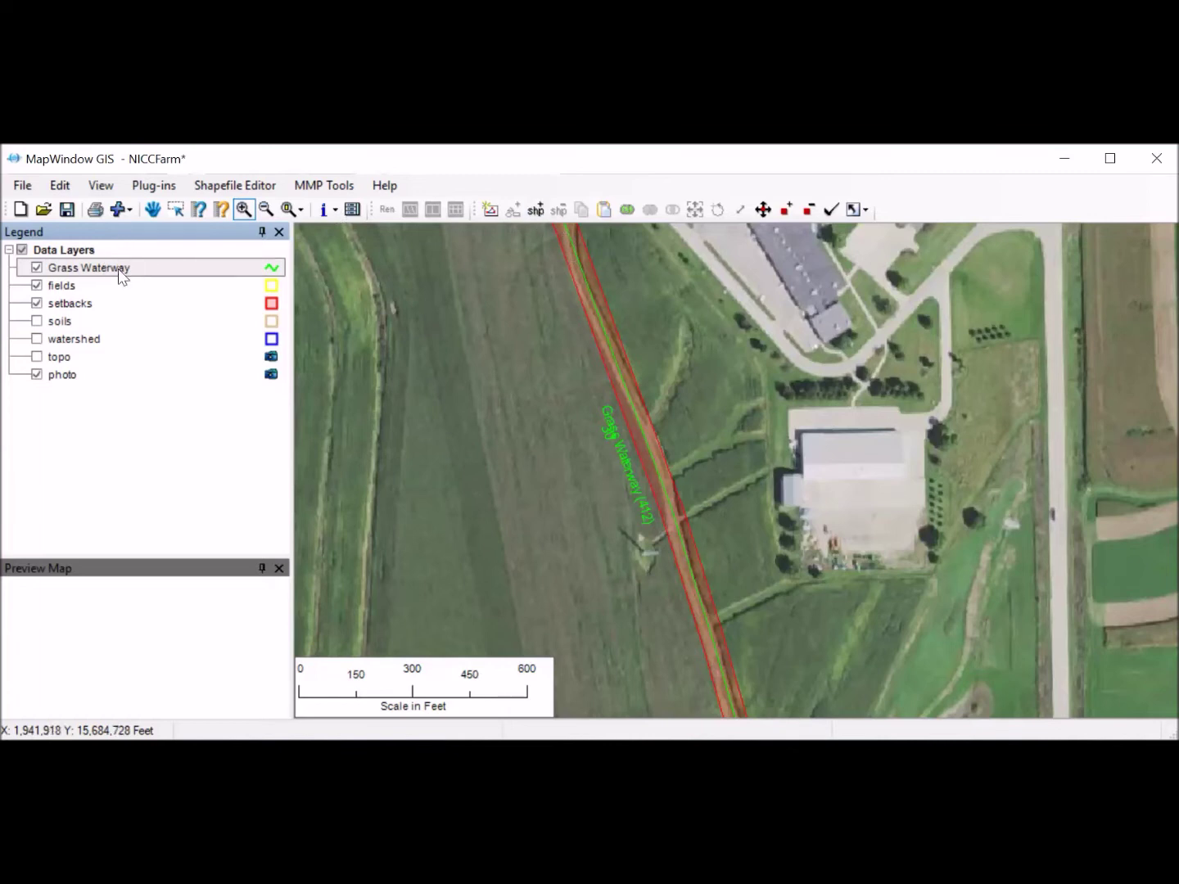
# Trace a short side branch of the grass waterway, northwest of the white-roofed building, down into the main waterway as a line shape
pyautogui.click(535, 210)
pyautogui.click(685, 330)
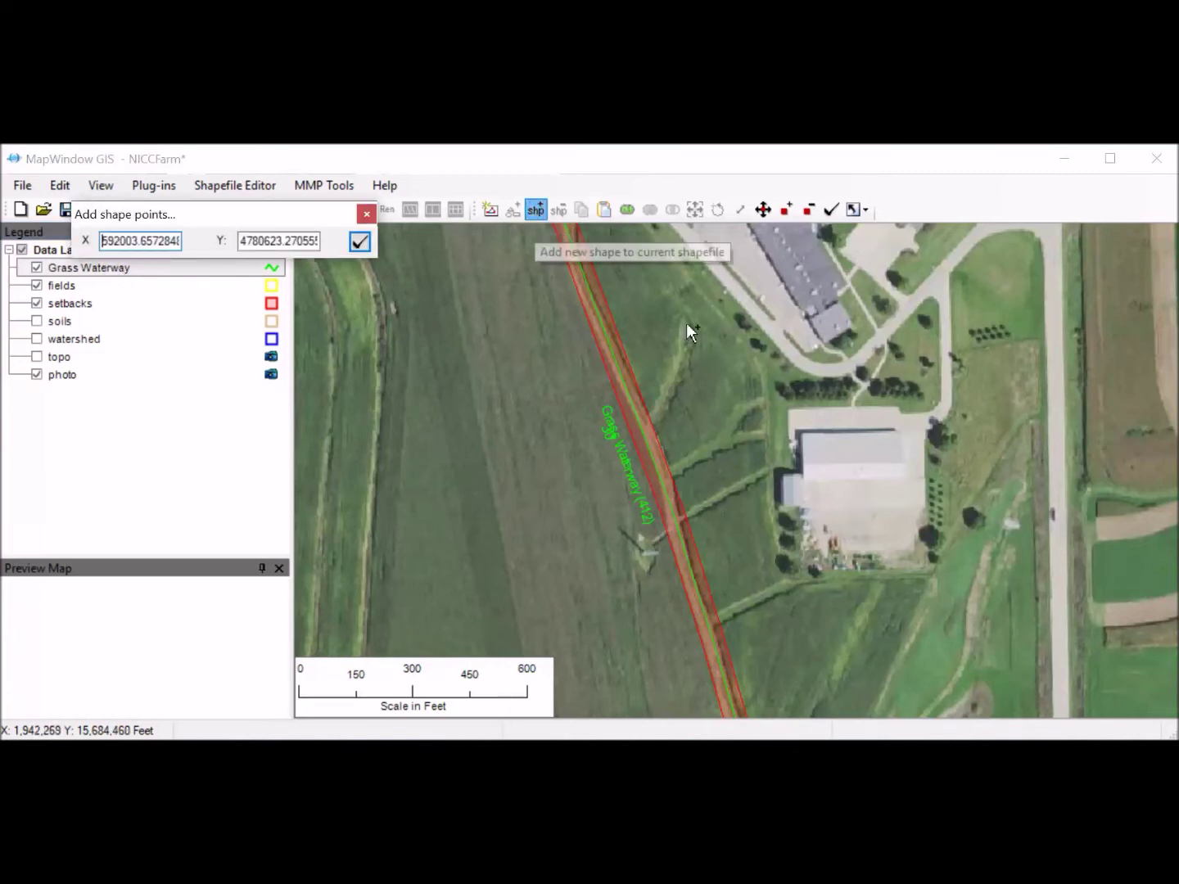
pyautogui.click(678, 369)
pyautogui.click(641, 427)
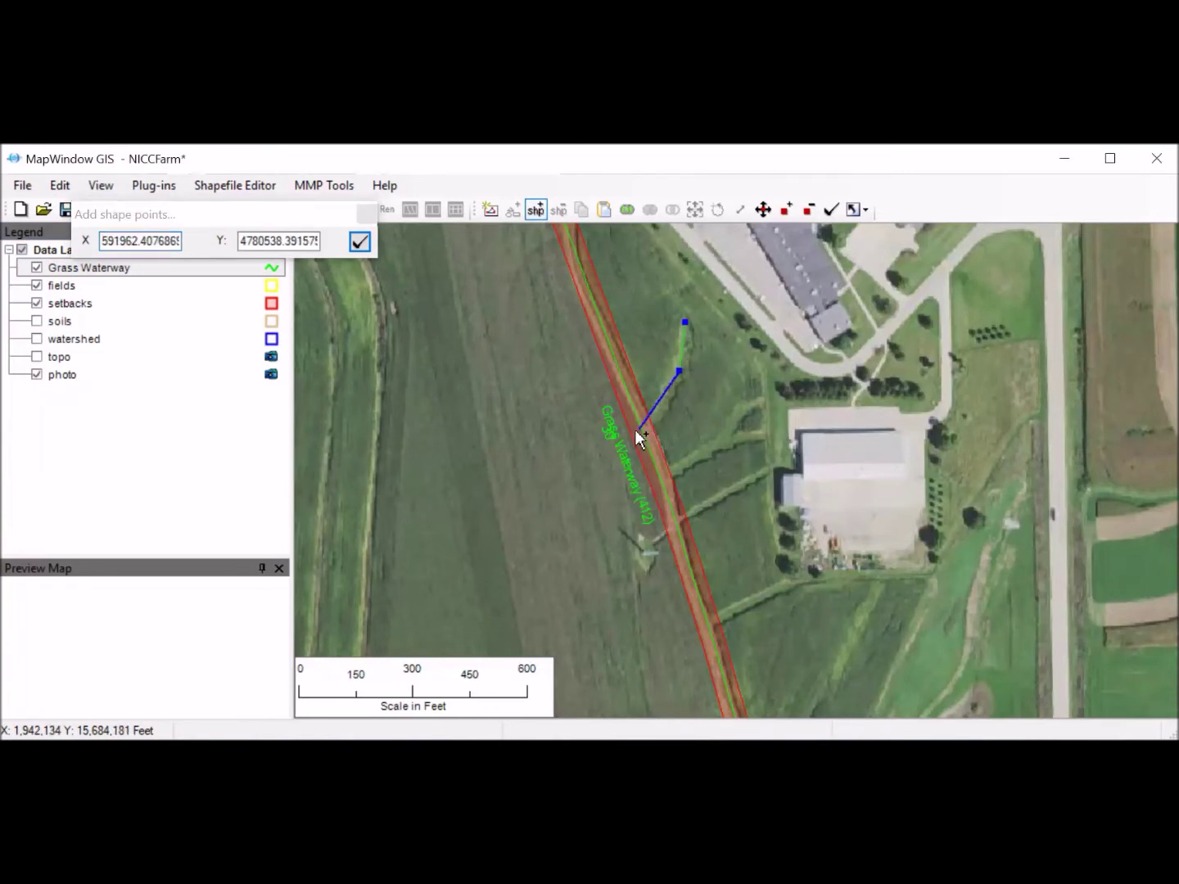
pyautogui.doubleClick(634, 430)
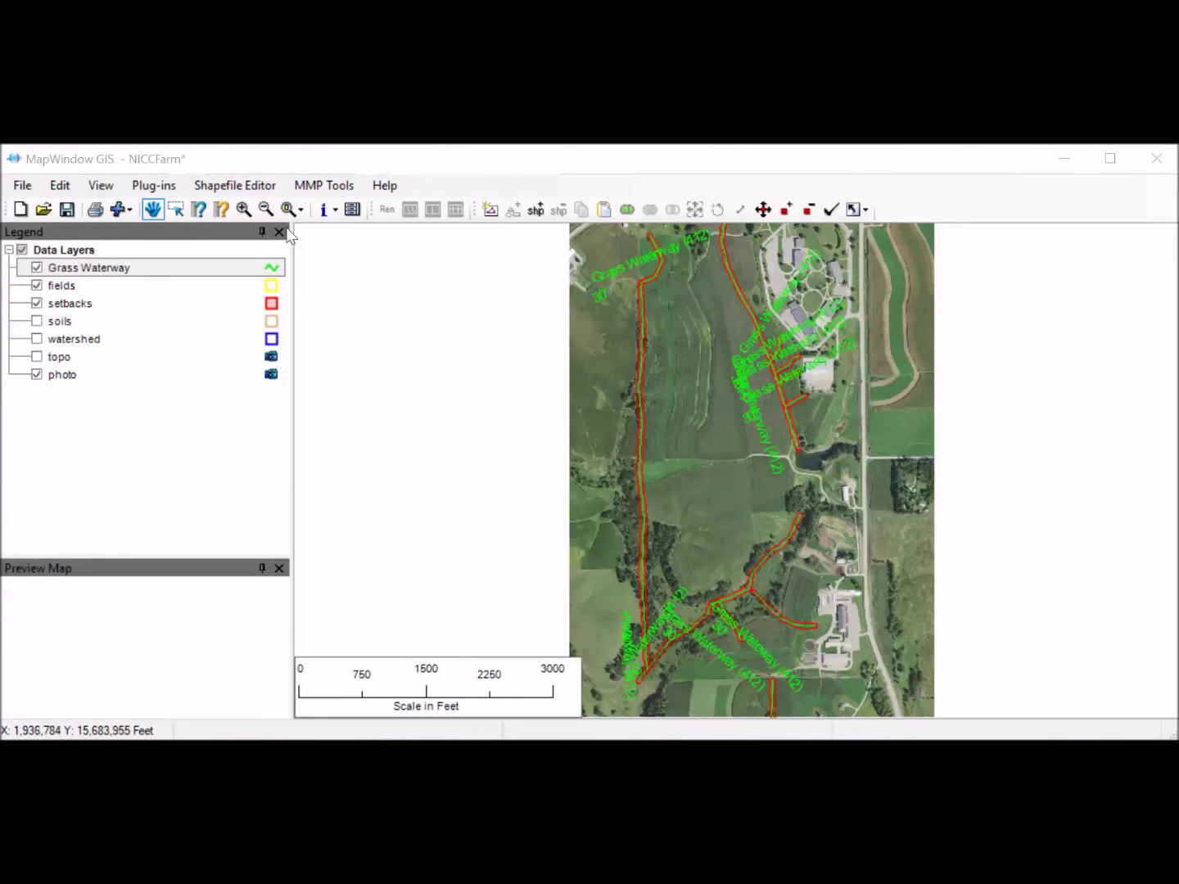
# Add a new polygon practice layer named Pond to the project
pyautogui.click(695, 397)
pyautogui.moveTo(773, 407); pyautogui.dragTo(695, 380)
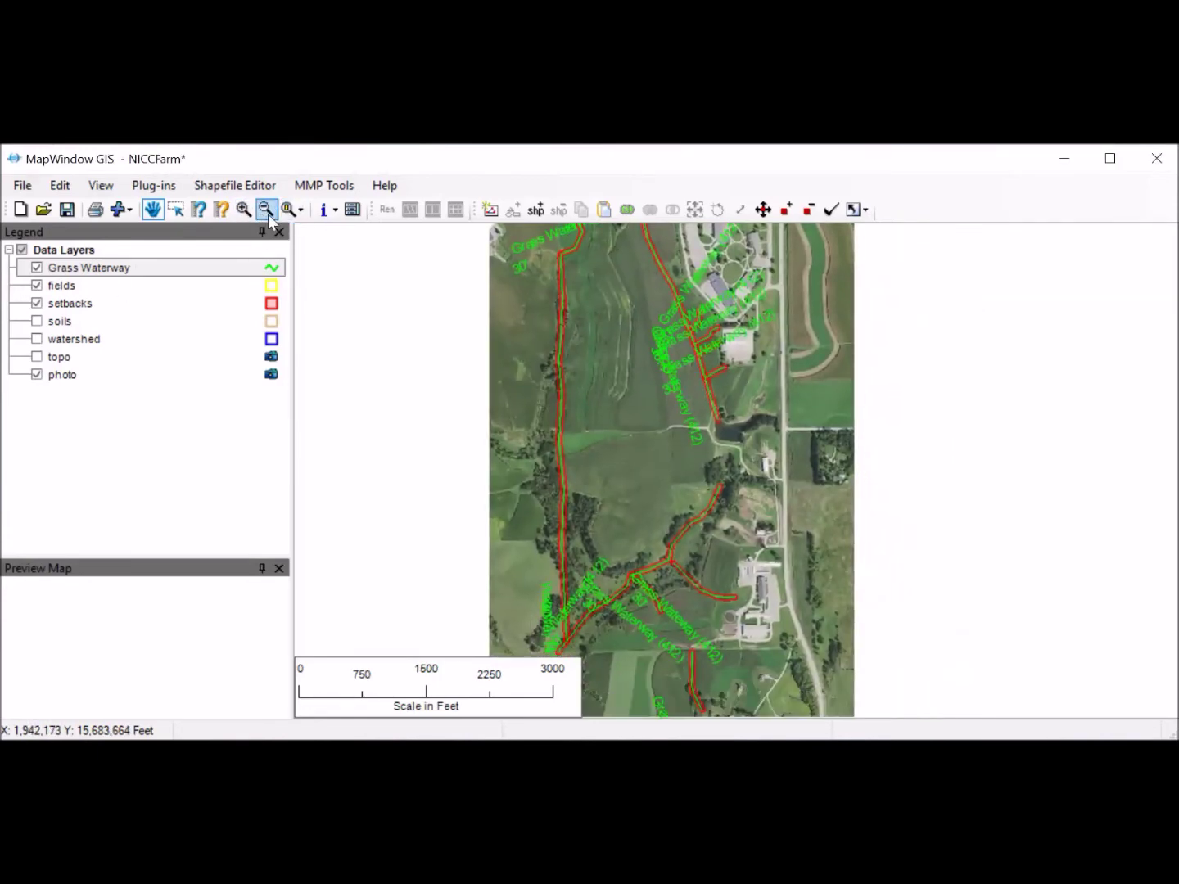
pyautogui.click(244, 207)
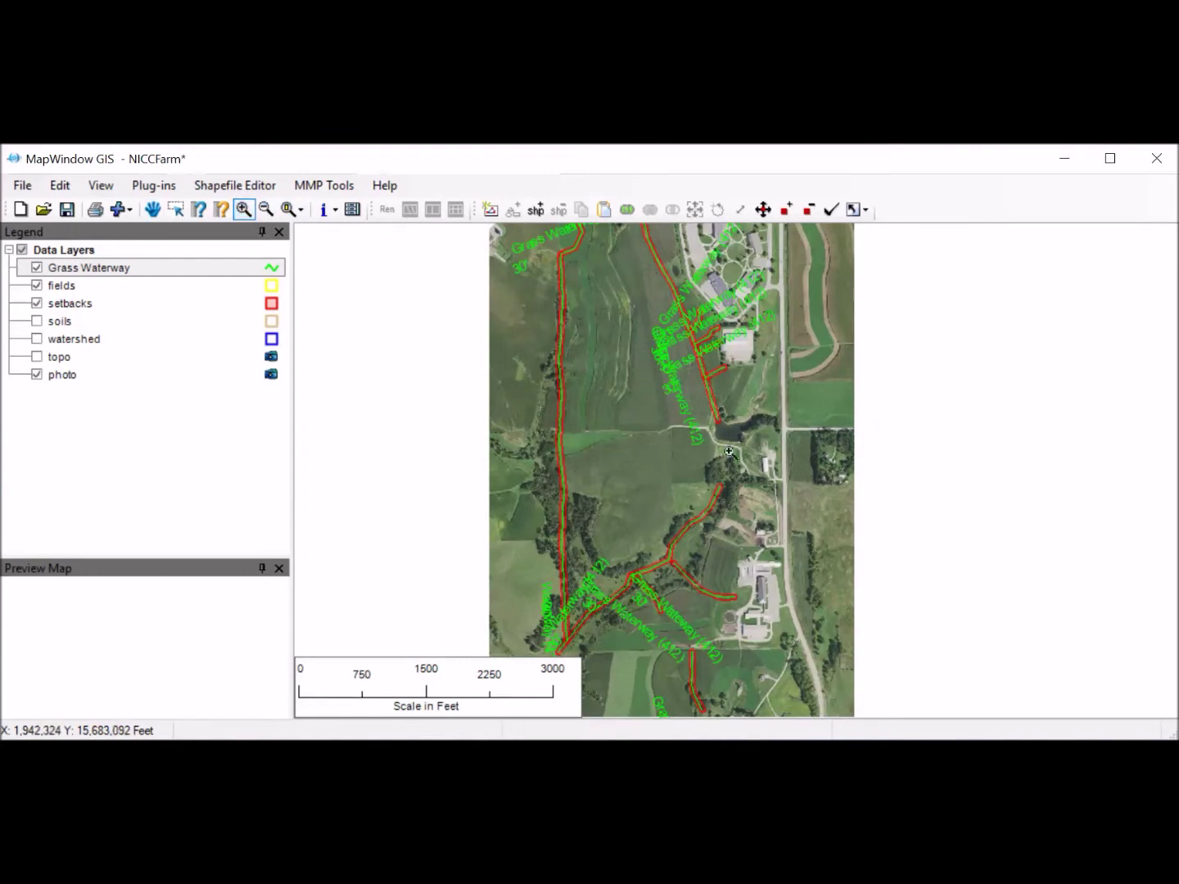
pyautogui.click(815, 475)
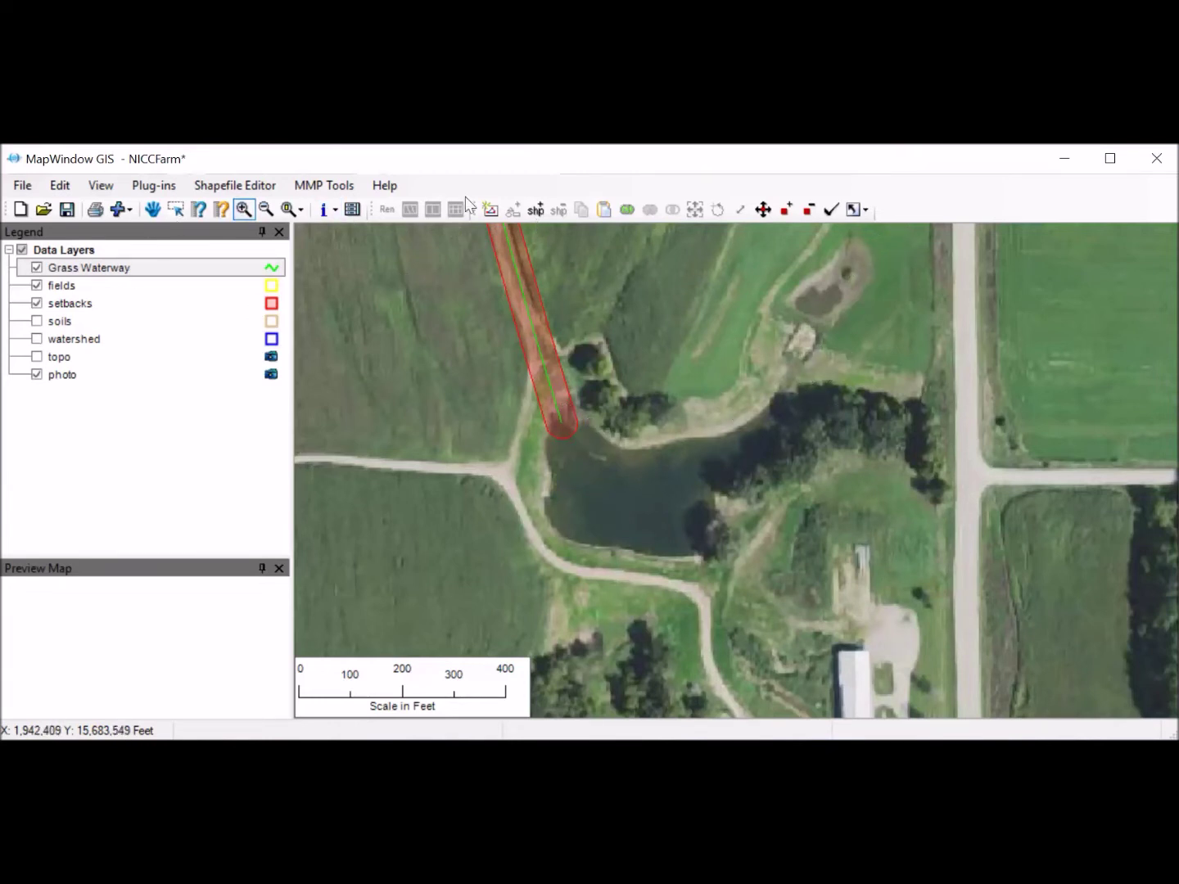
pyautogui.click(332, 190)
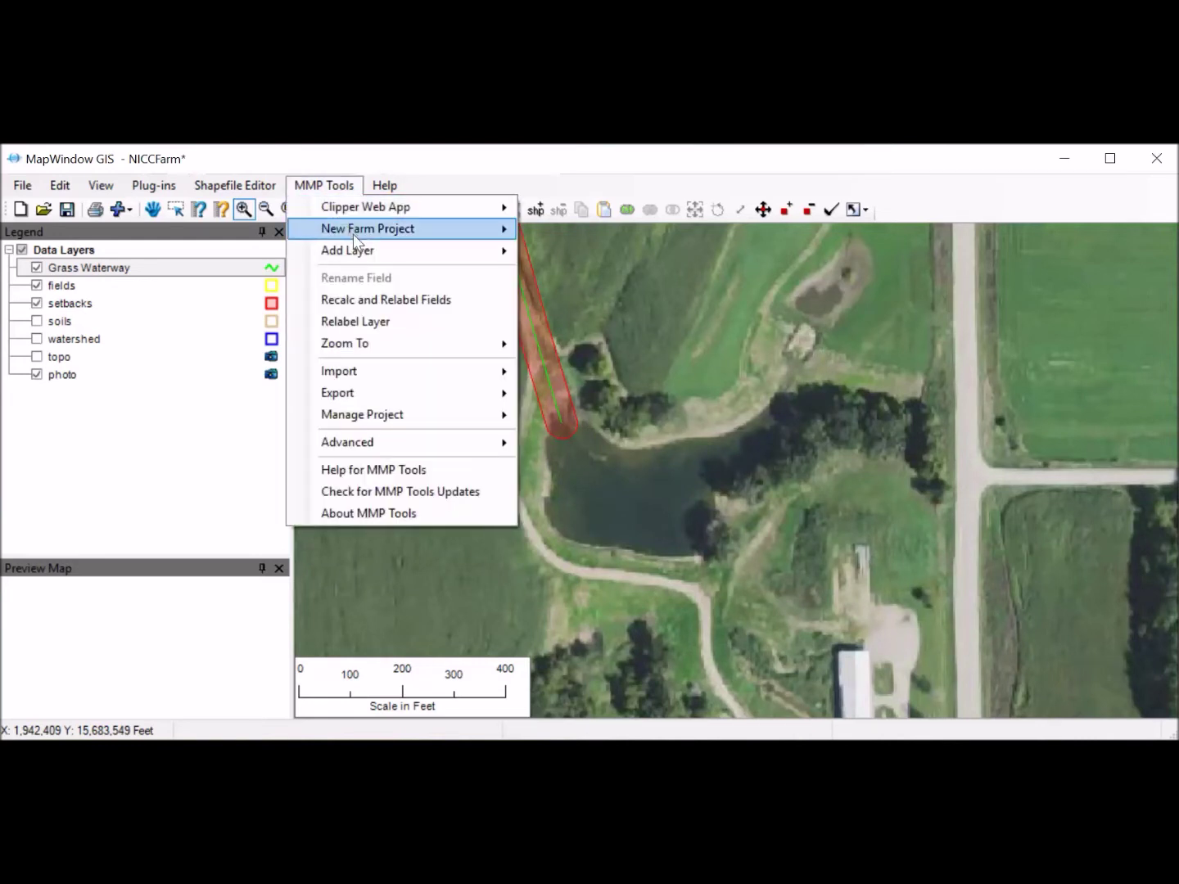
pyautogui.moveTo(360, 251)
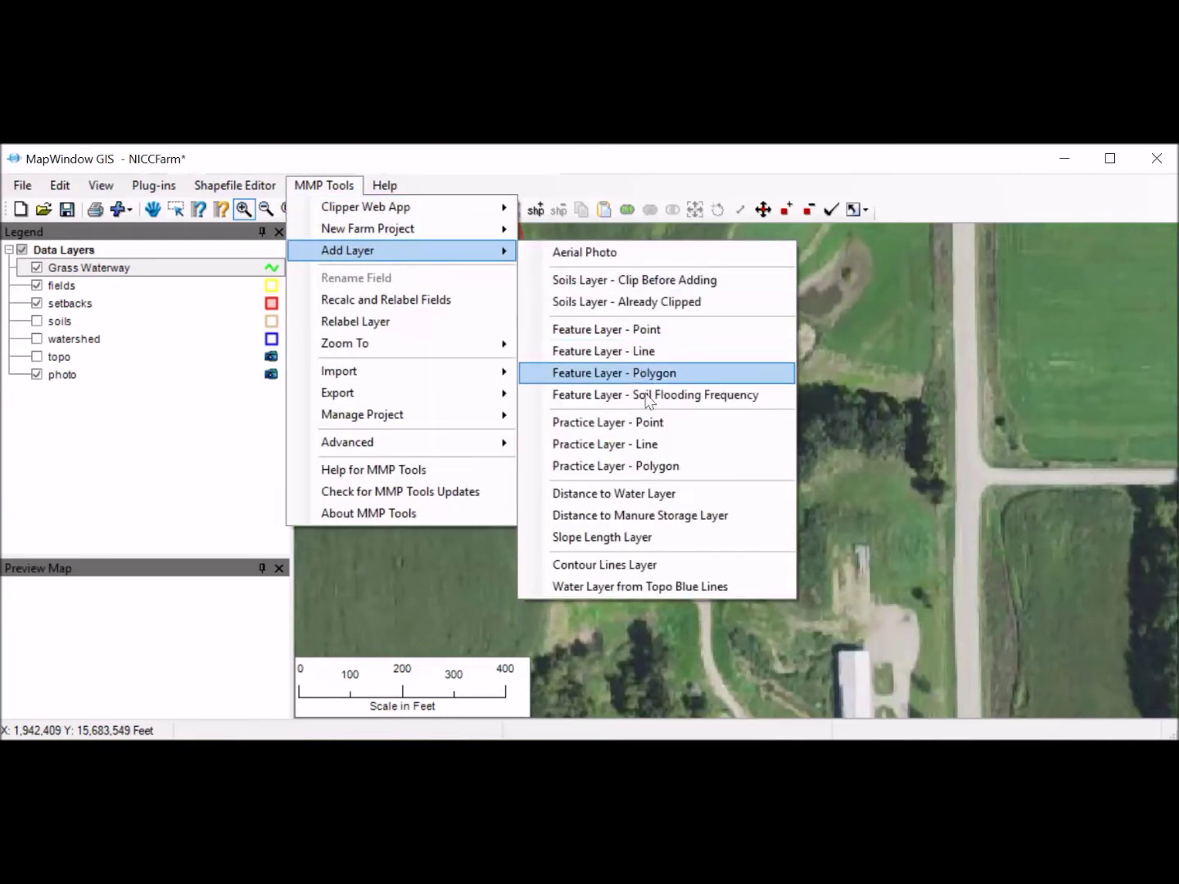
pyautogui.click(654, 466)
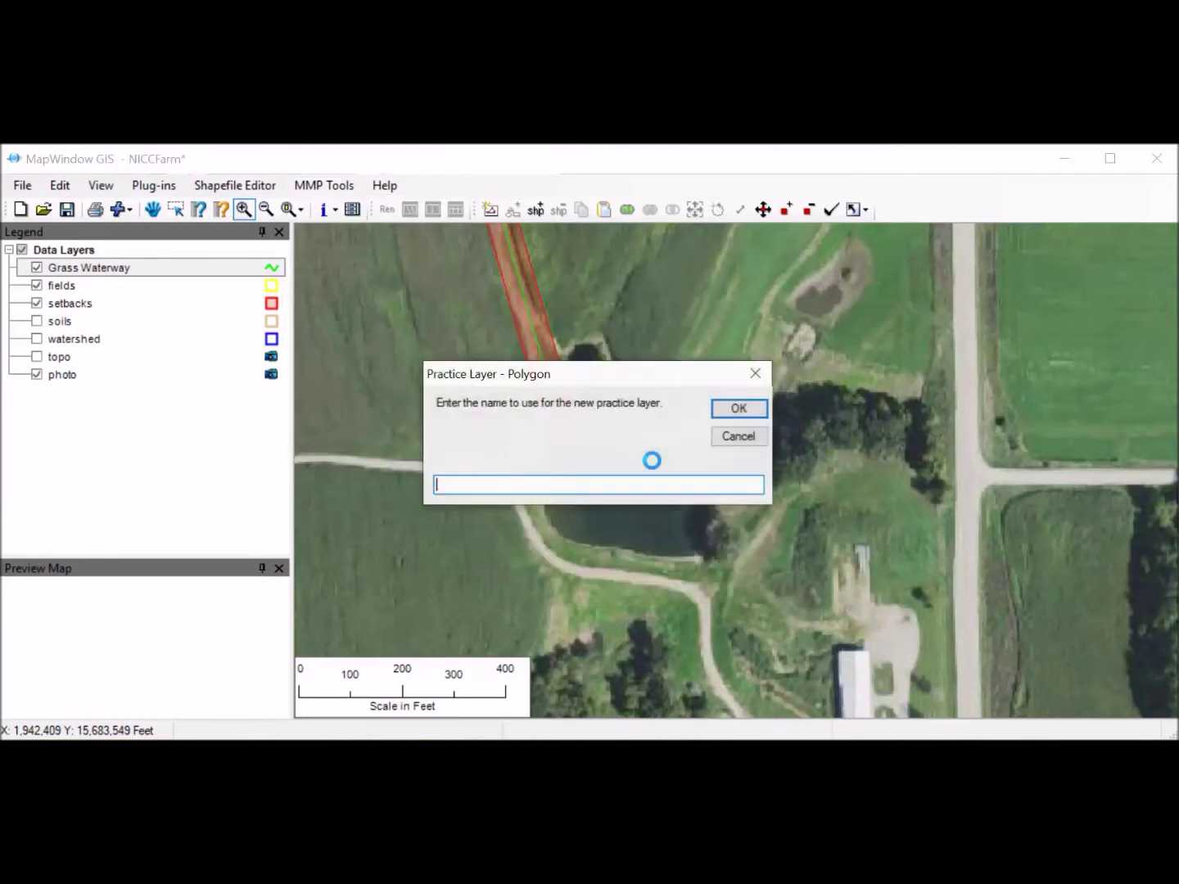
pyautogui.write('Pond')
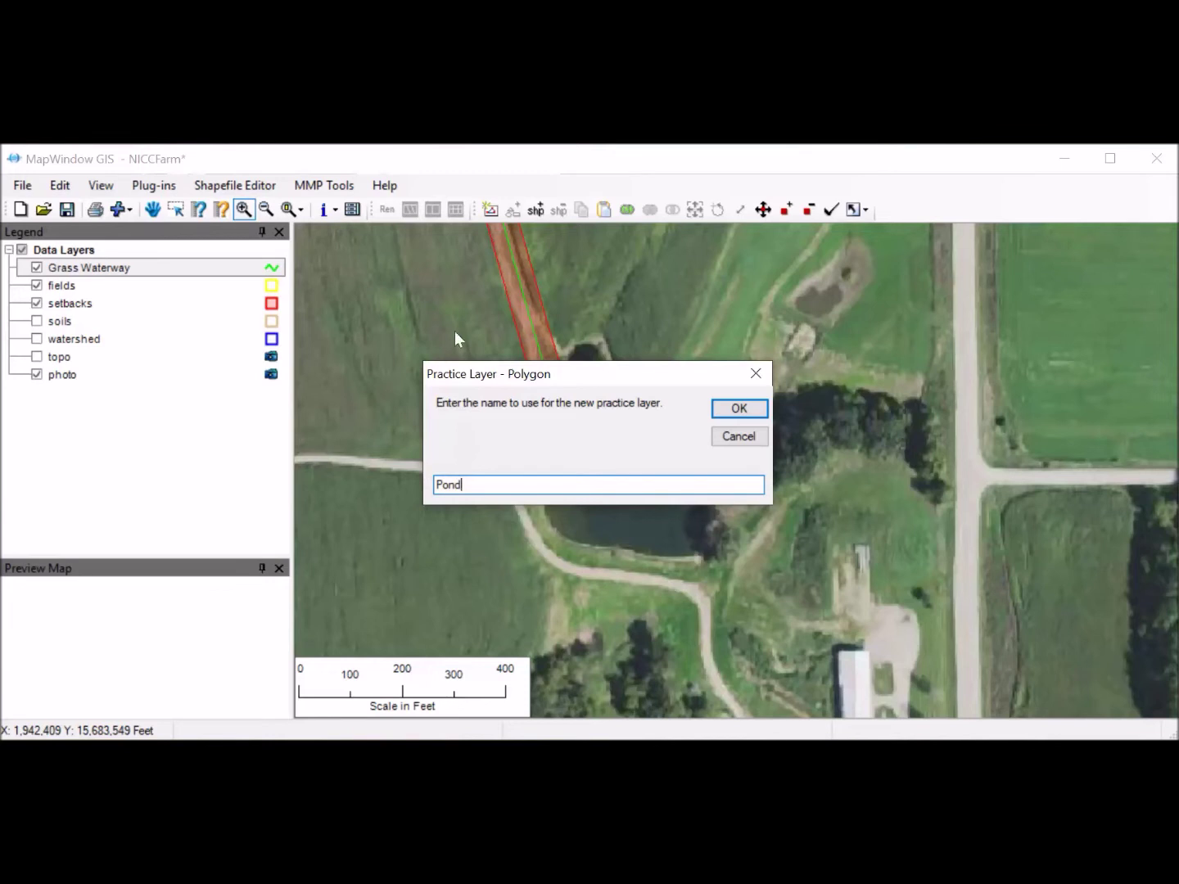
pyautogui.click(741, 409)
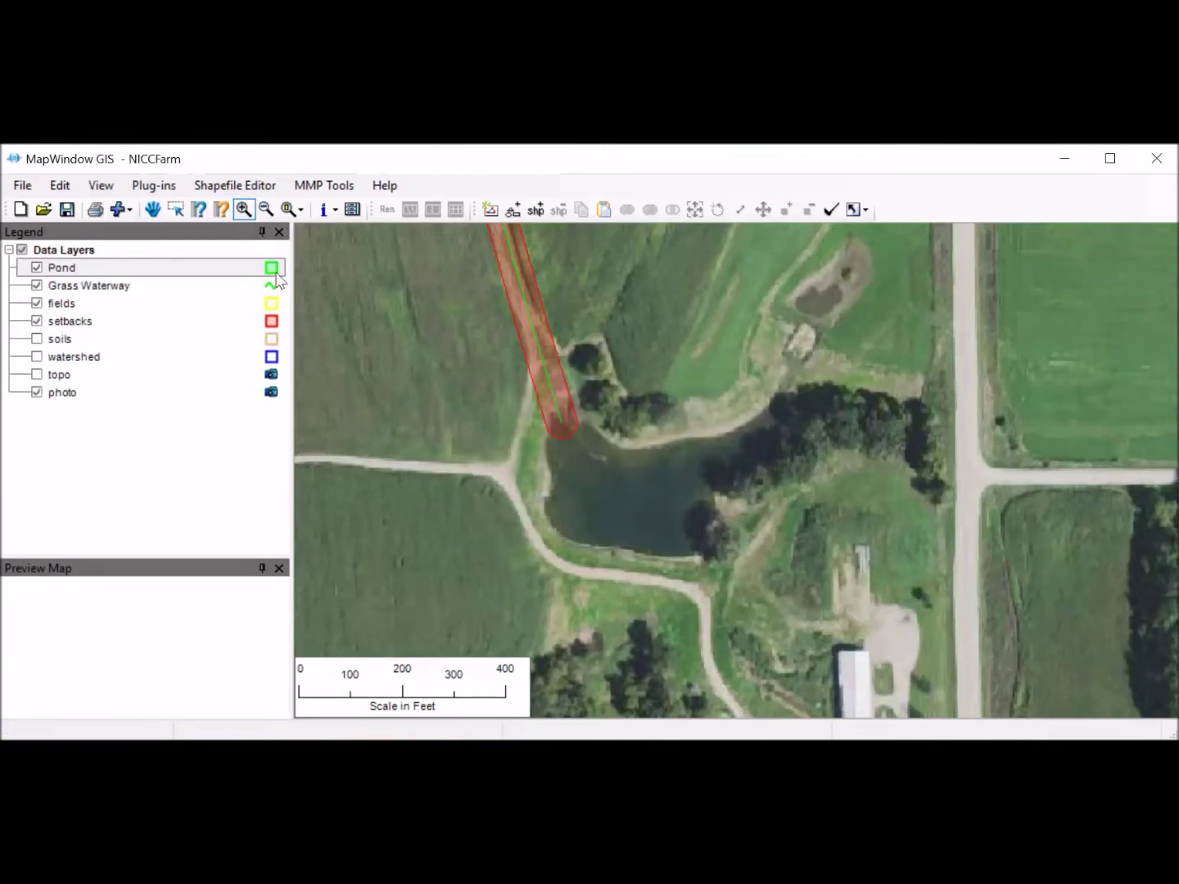
# Trace the shoreline of the pond at the south end of the main waterway as a closed polygon on the Pond layer
pyautogui.click(87, 267)
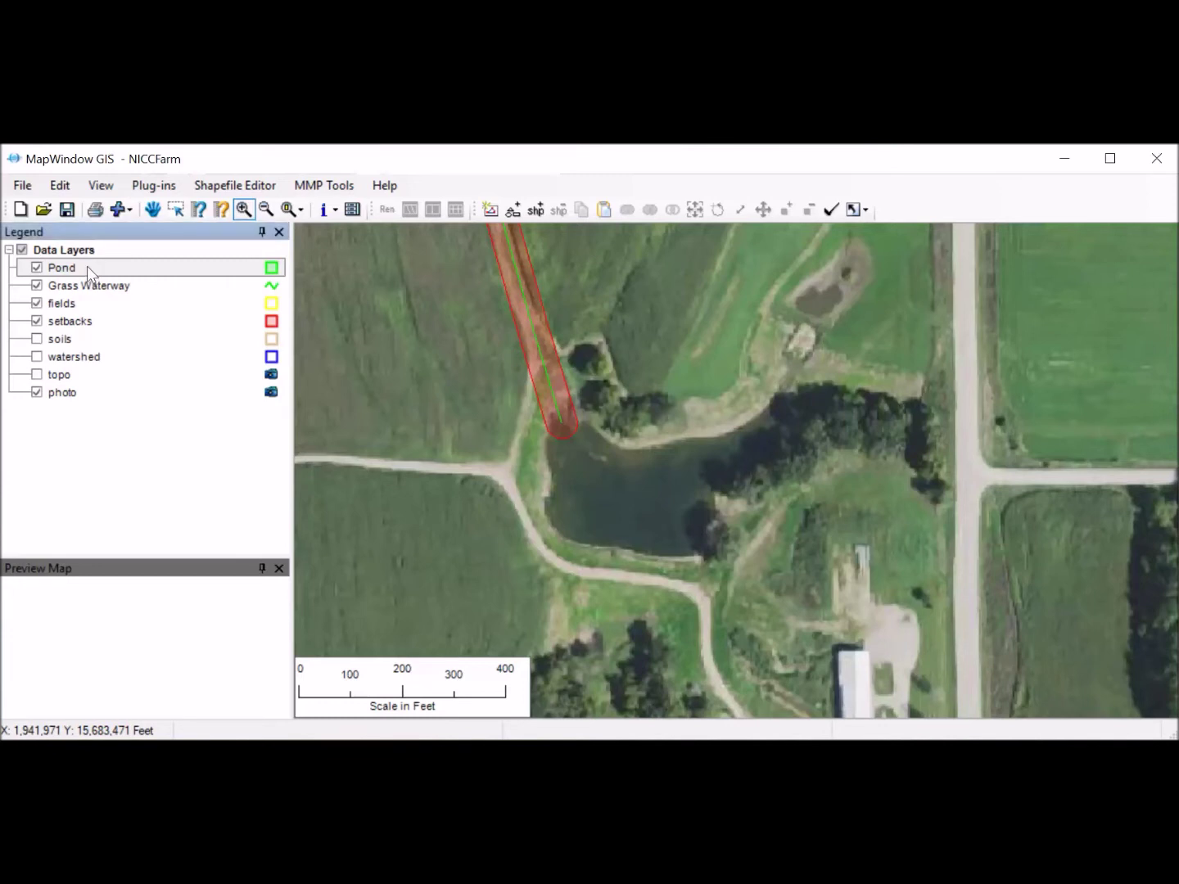
pyautogui.click(542, 216)
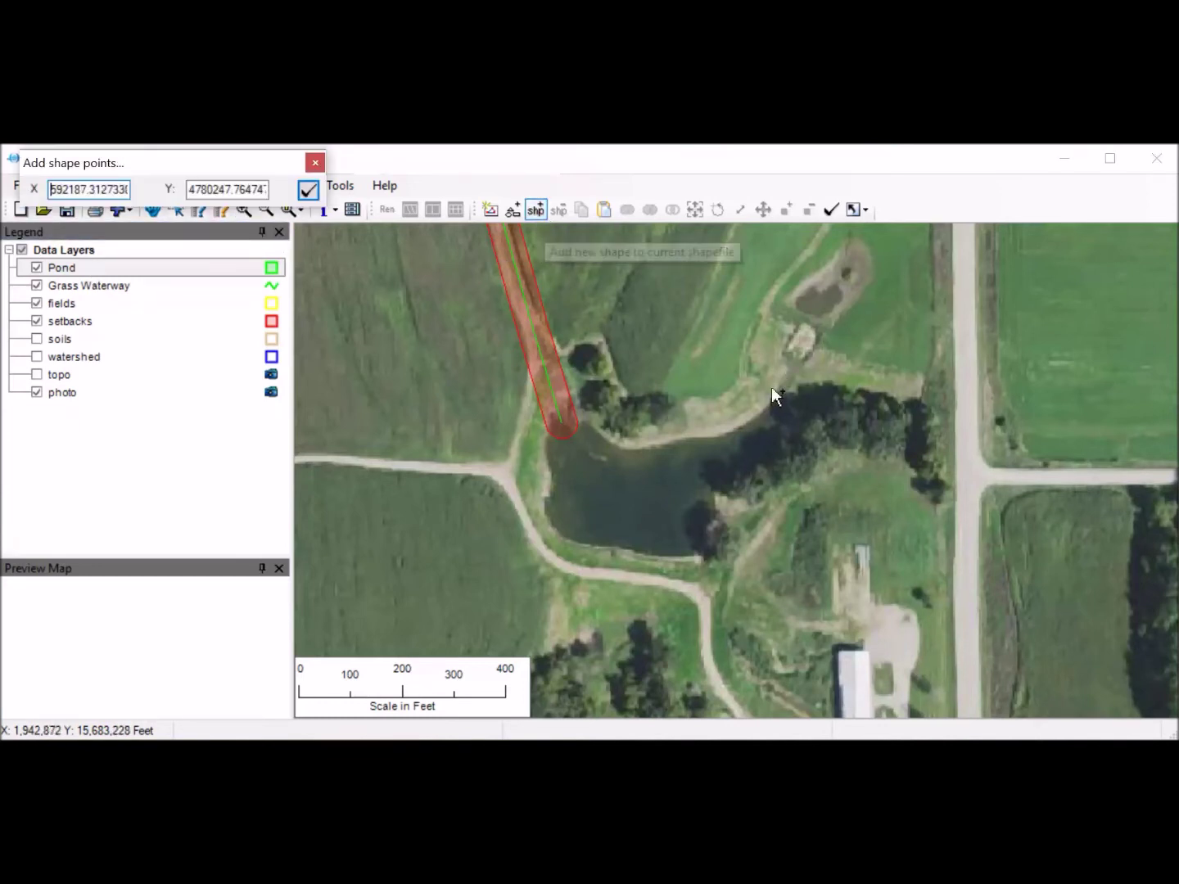
pyautogui.click(772, 396)
pyautogui.click(721, 428)
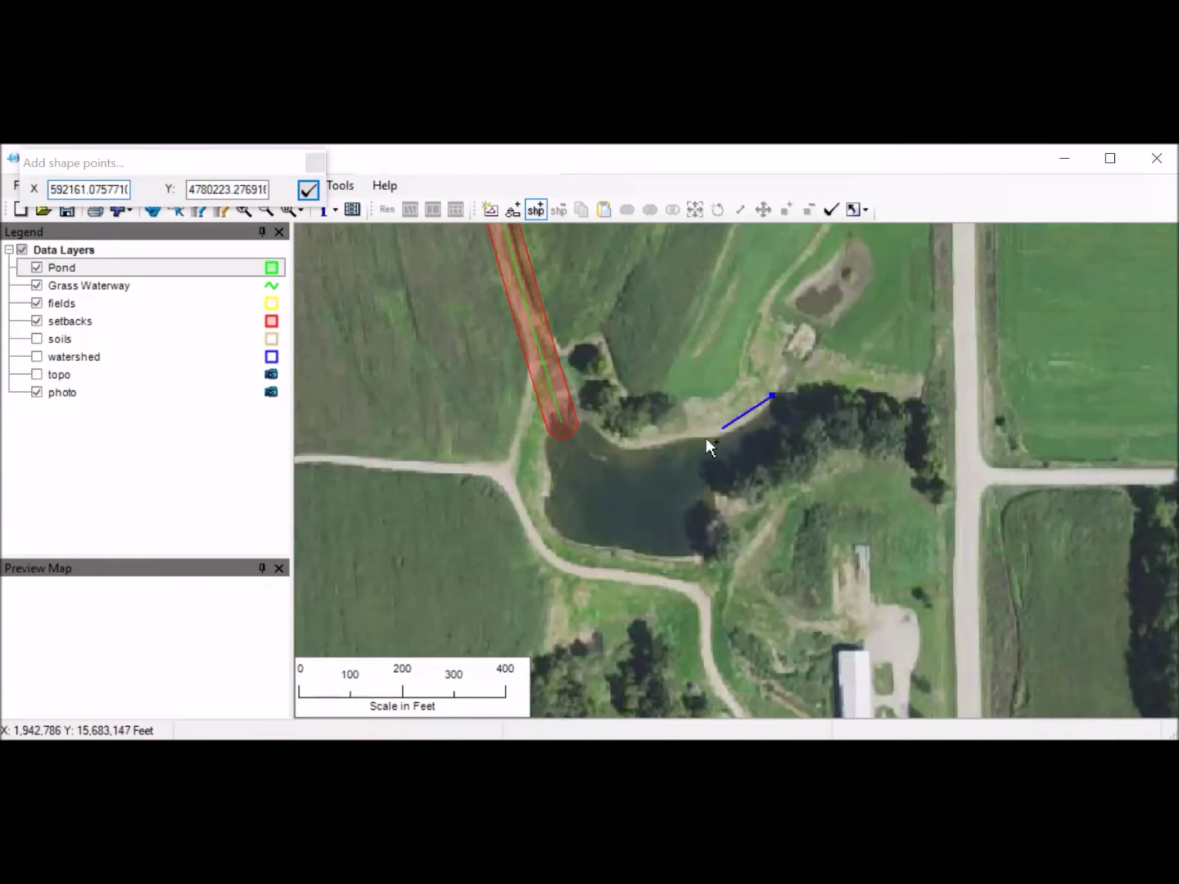
pyautogui.click(624, 446)
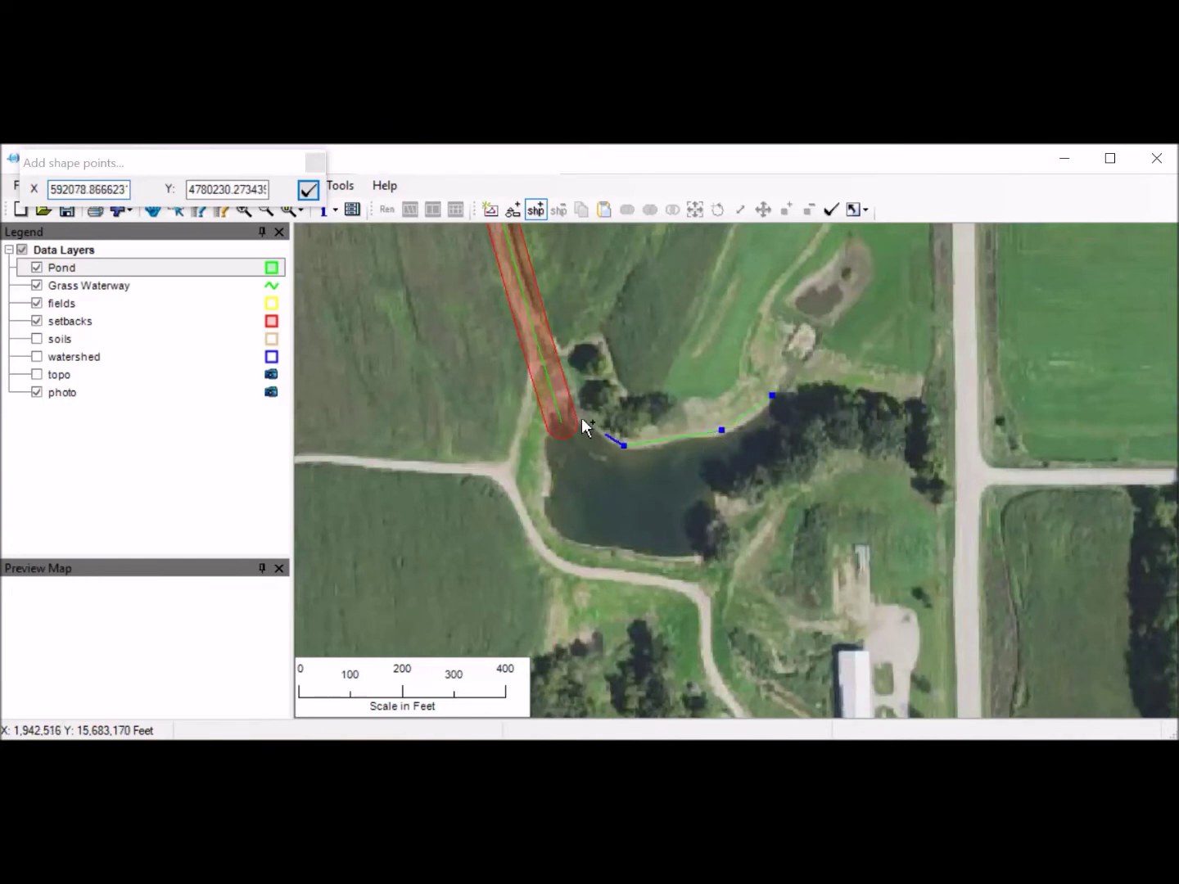
pyautogui.click(582, 420)
pyautogui.click(552, 425)
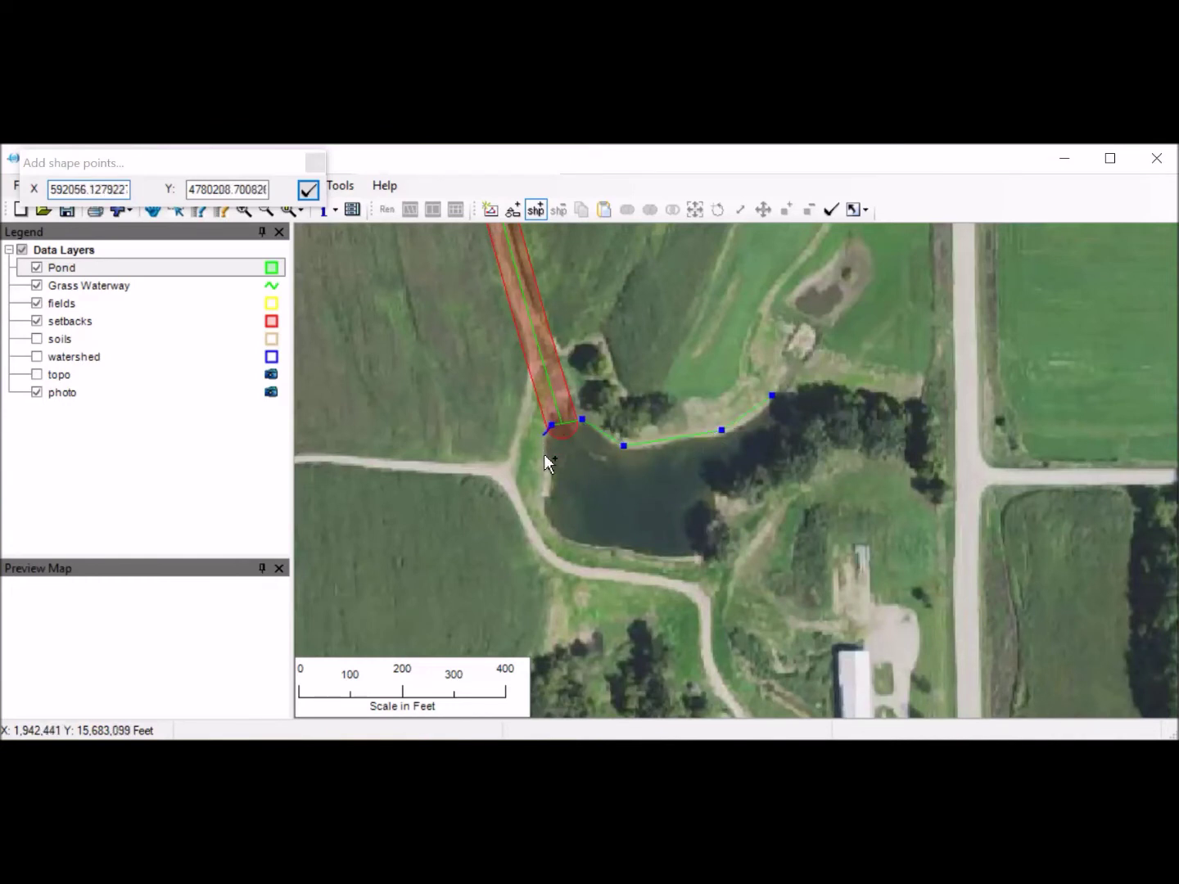
pyautogui.click(543, 454)
pyautogui.click(543, 496)
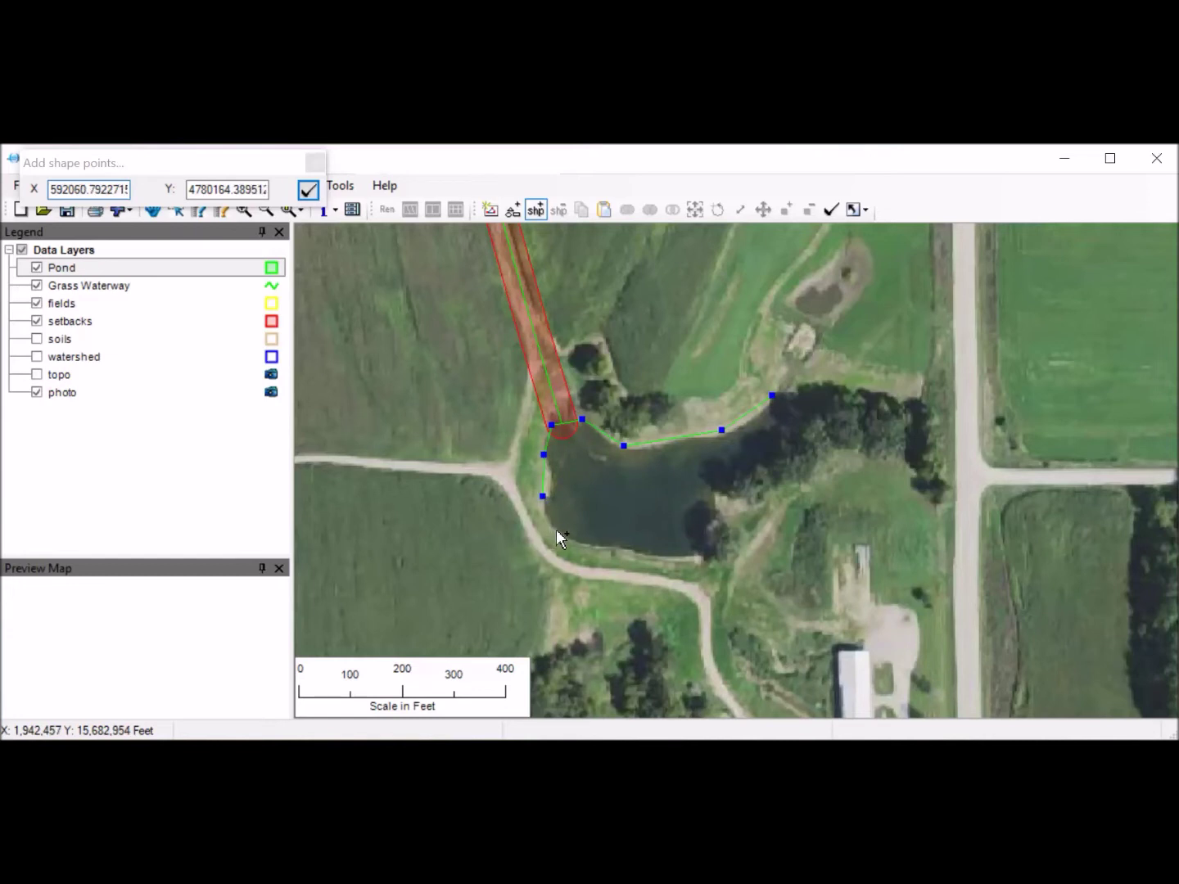
pyautogui.click(558, 531)
pyautogui.click(623, 547)
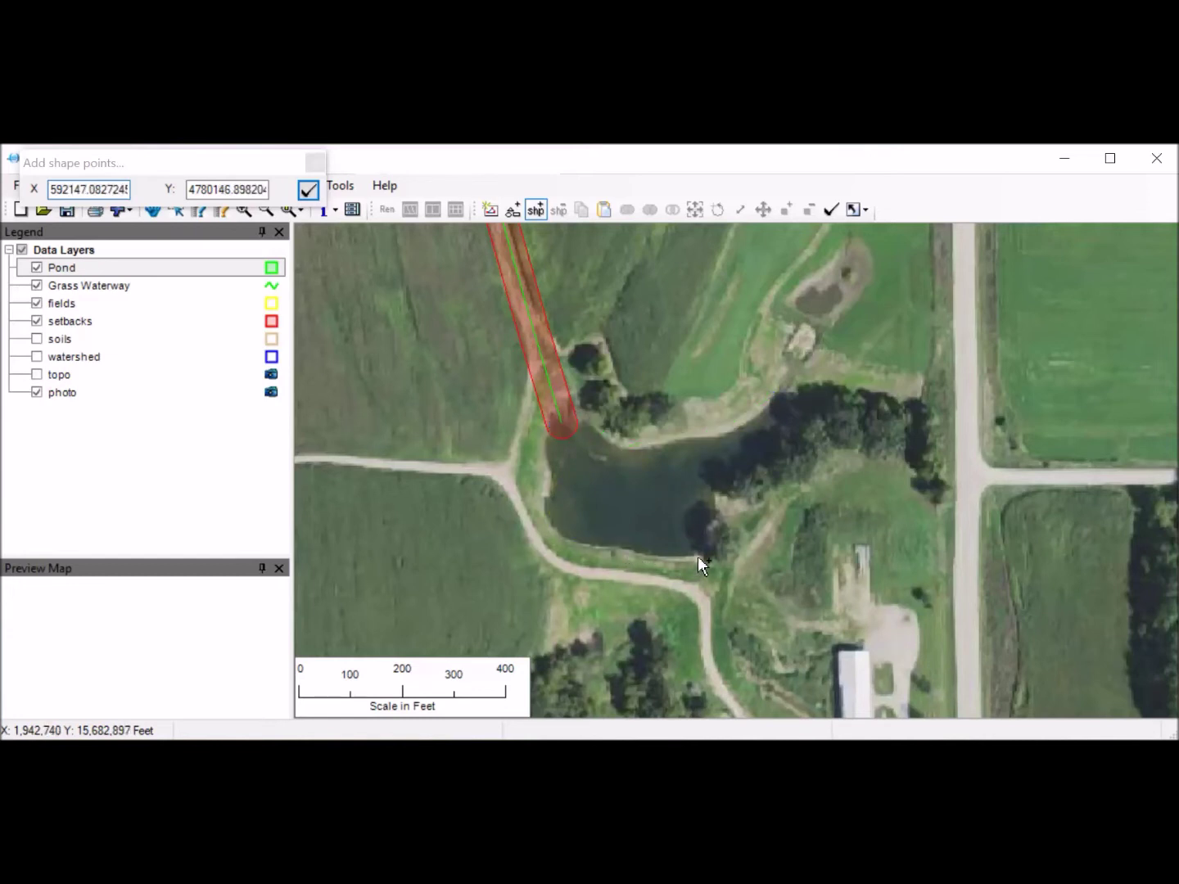
pyautogui.click(698, 558)
pyautogui.click(719, 527)
pyautogui.click(711, 488)
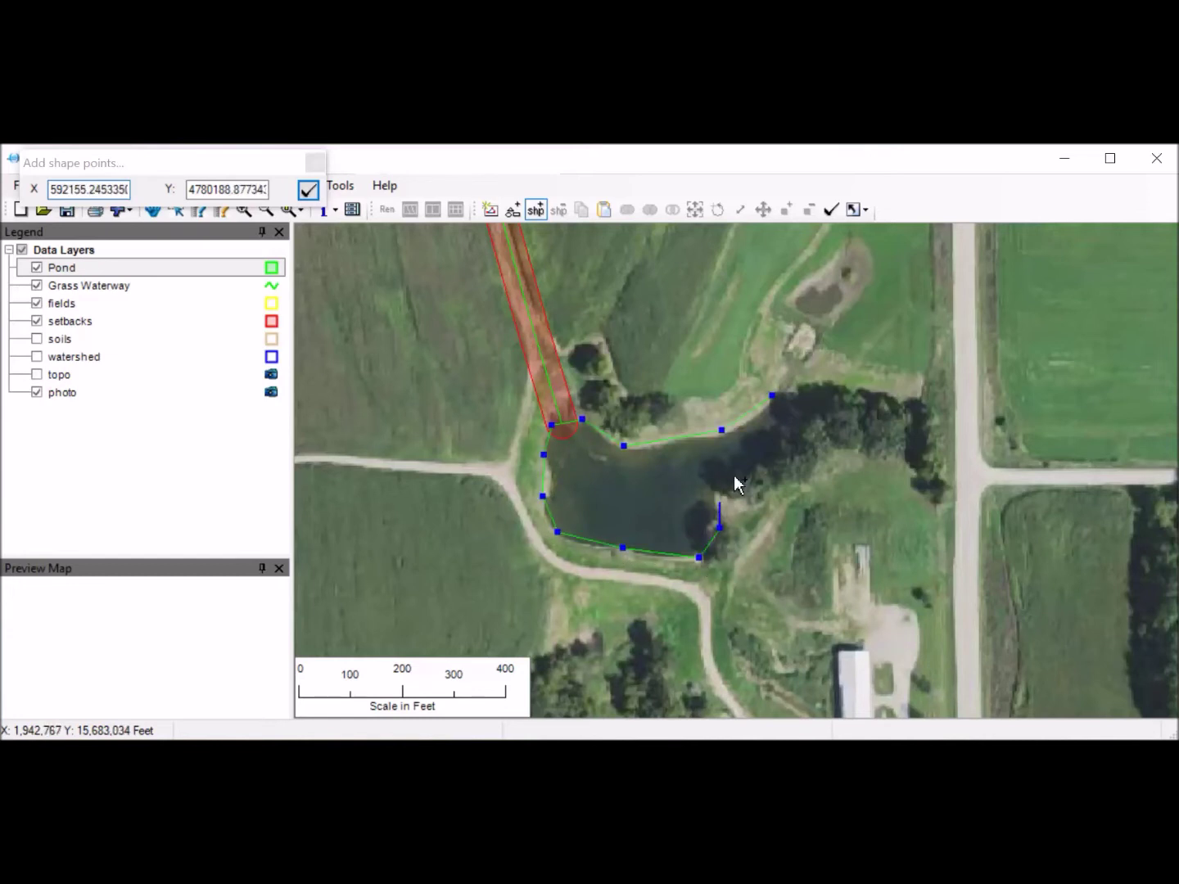
pyautogui.click(738, 473)
pyautogui.click(778, 451)
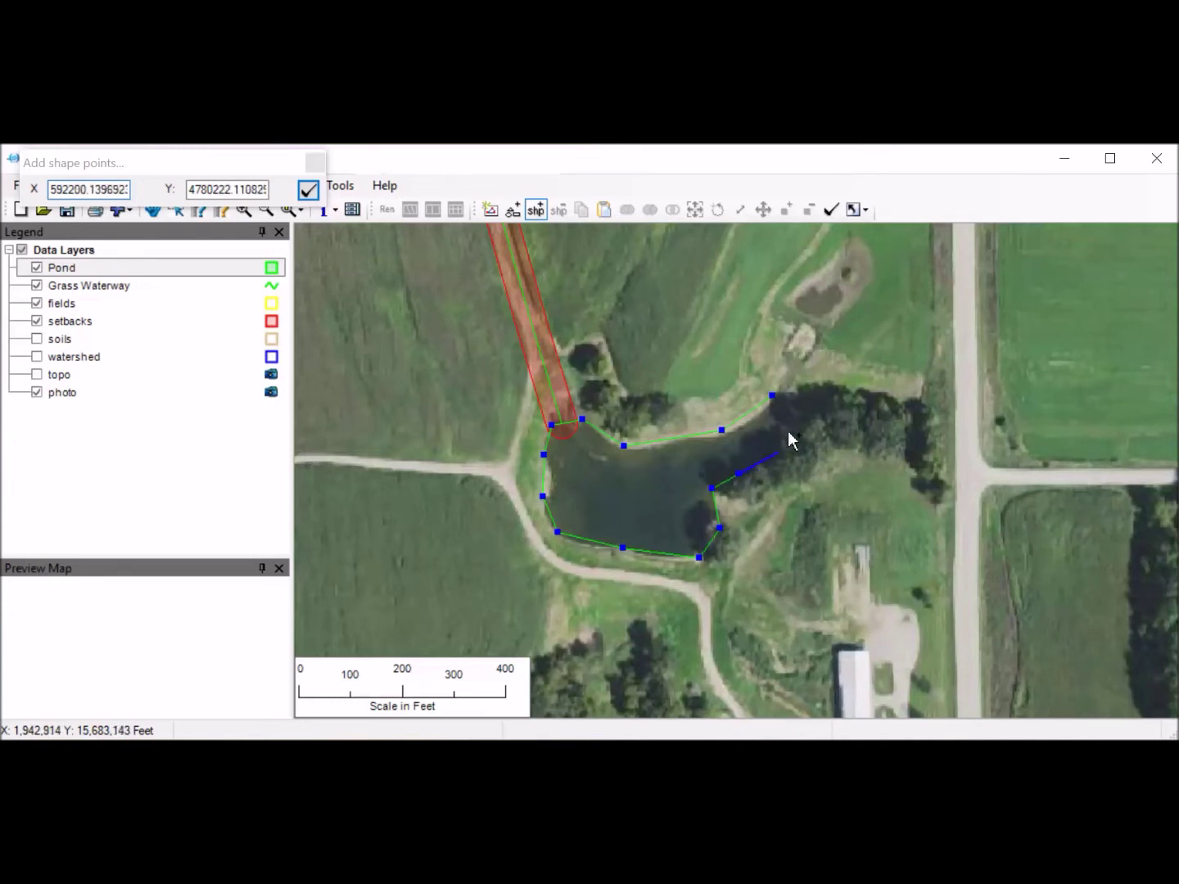
pyautogui.click(788, 430)
pyautogui.click(800, 407)
pyautogui.click(790, 384)
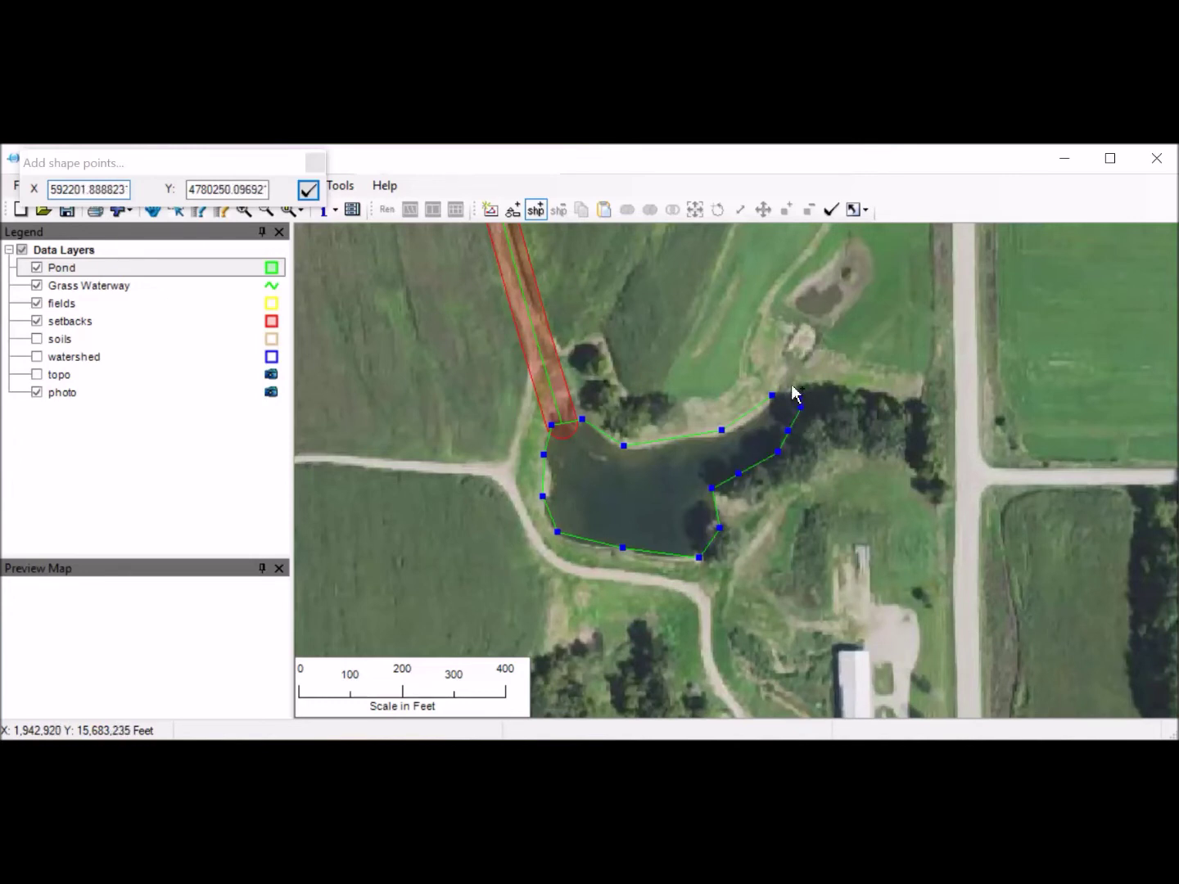
pyautogui.doubleClick(771, 395)
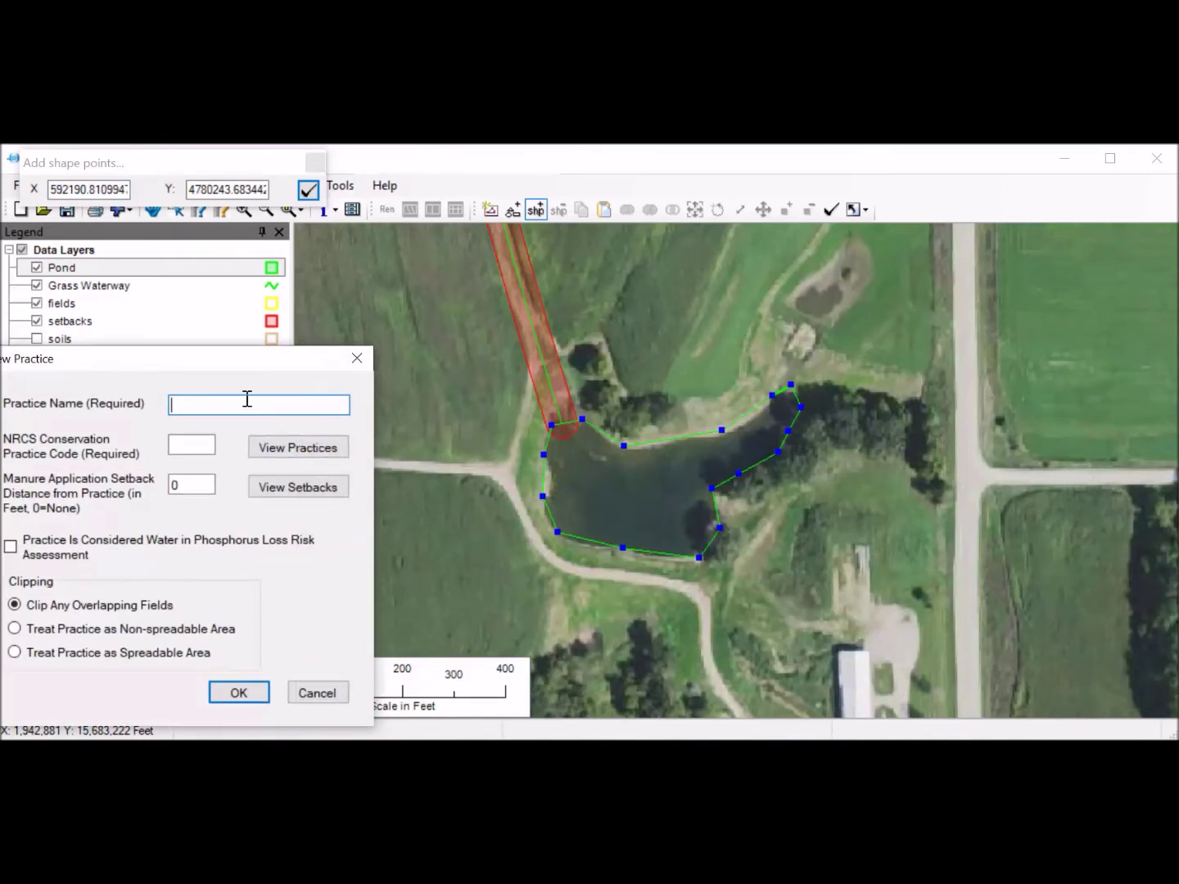
# Name the new practice Farm Pond and look up the Pond code in the NRCS conservation practice standards table
pyautogui.write('Faem')
pyautogui.press('BackSpace')
pyautogui.press('BackSpace')
pyautogui.write('rm AR')
pyautogui.press('BackSpace')
pyautogui.press('BackSpace')
pyautogui.write('Pand')
pyautogui.press('BackSpace')
pyautogui.press('BackSpace')
pyautogui.press('BackSpace')
pyautogui.write('ond')
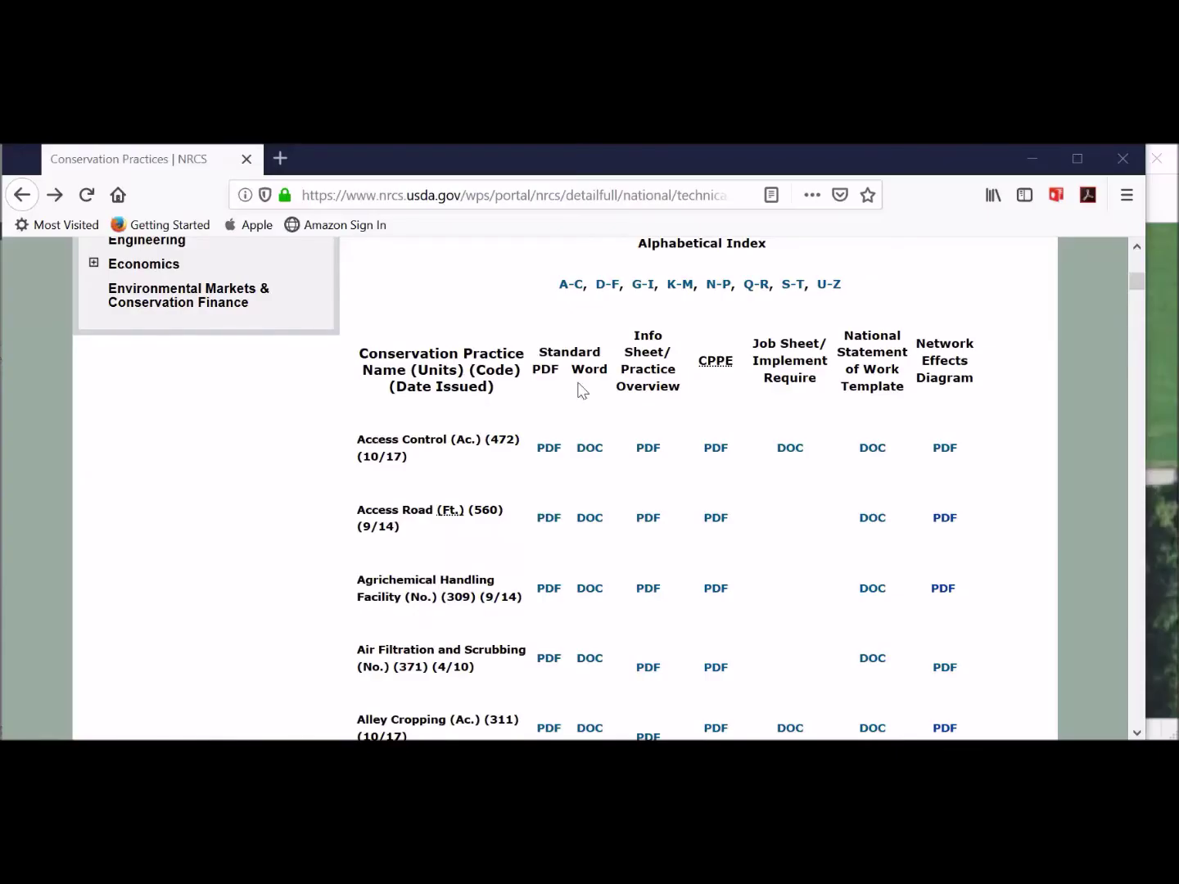
pyautogui.click(724, 293)
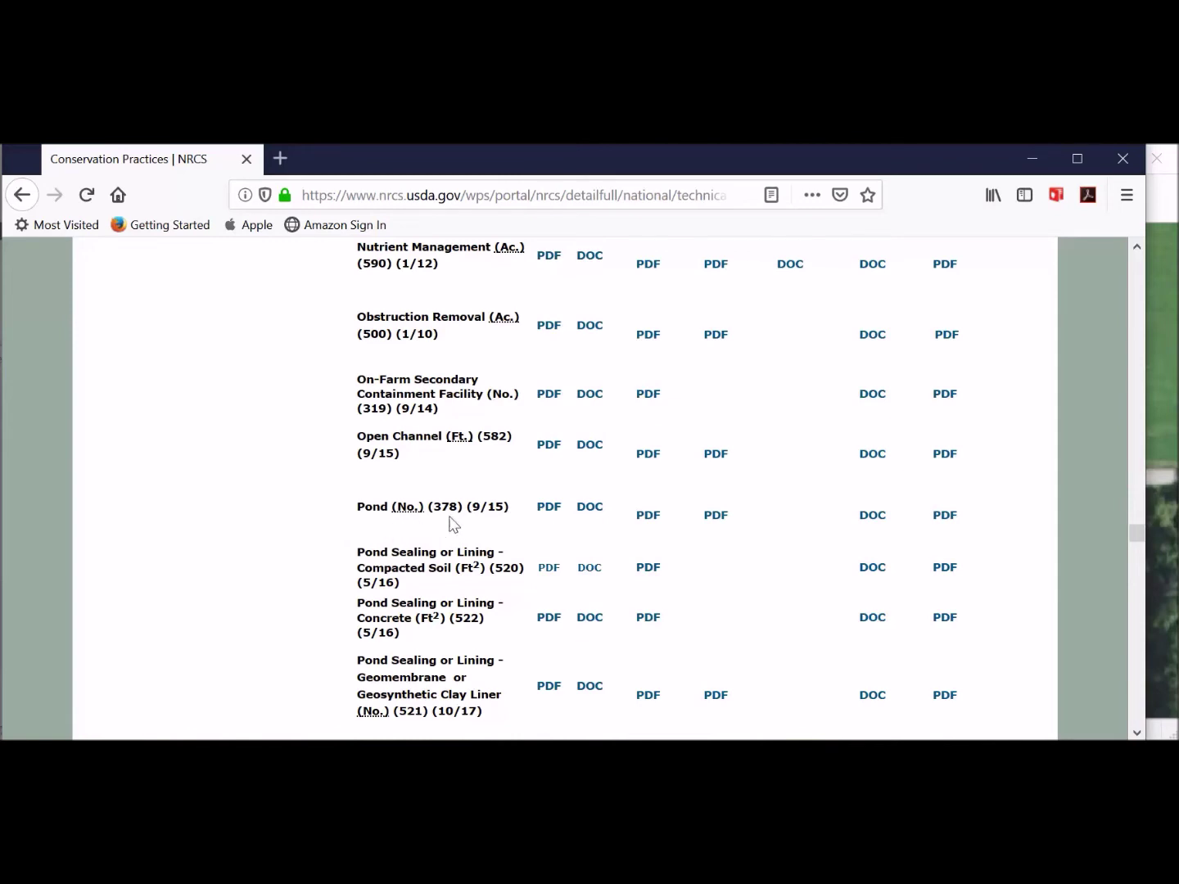
pyautogui.click(1030, 158)
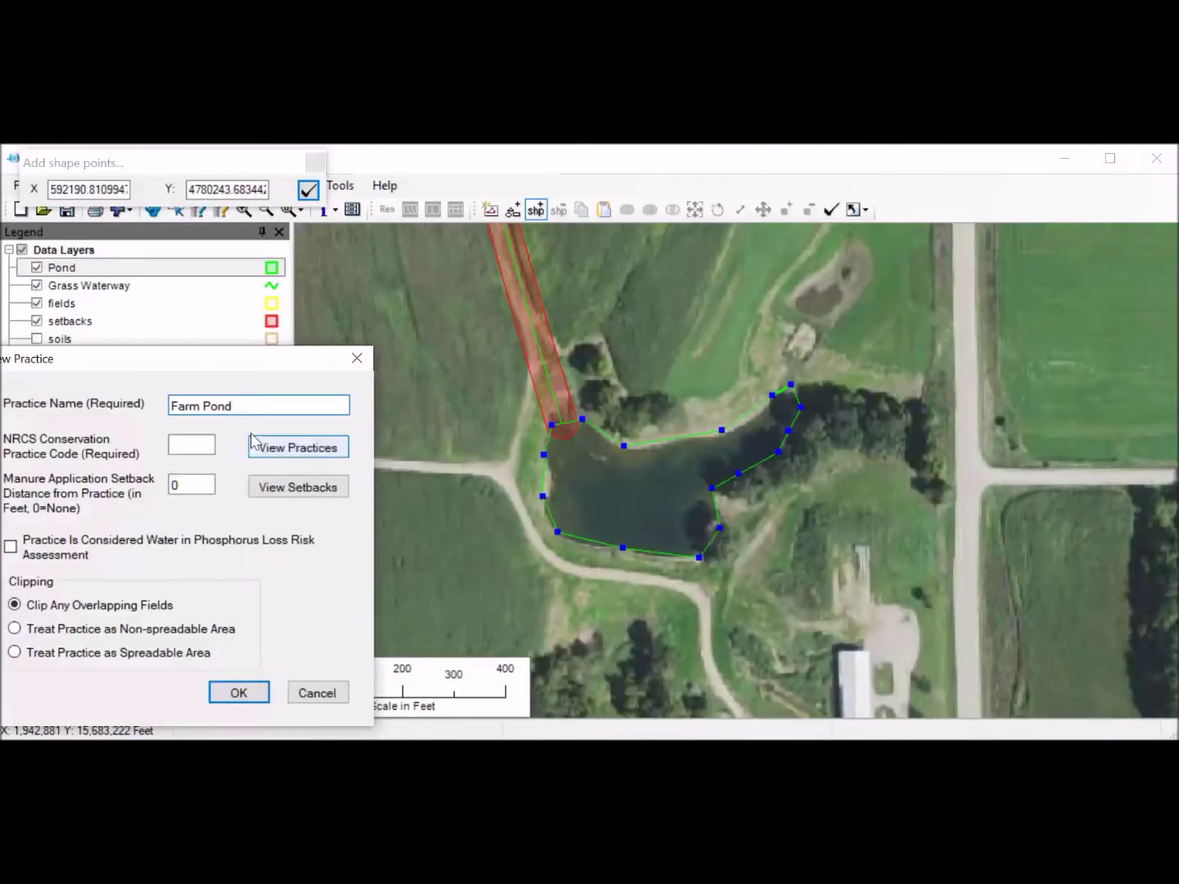
# Set the pond's NRCS practice code to 378 and its manure application setback distance to 60 feet, and save the practice
pyautogui.click(193, 446)
pyautogui.write('378')
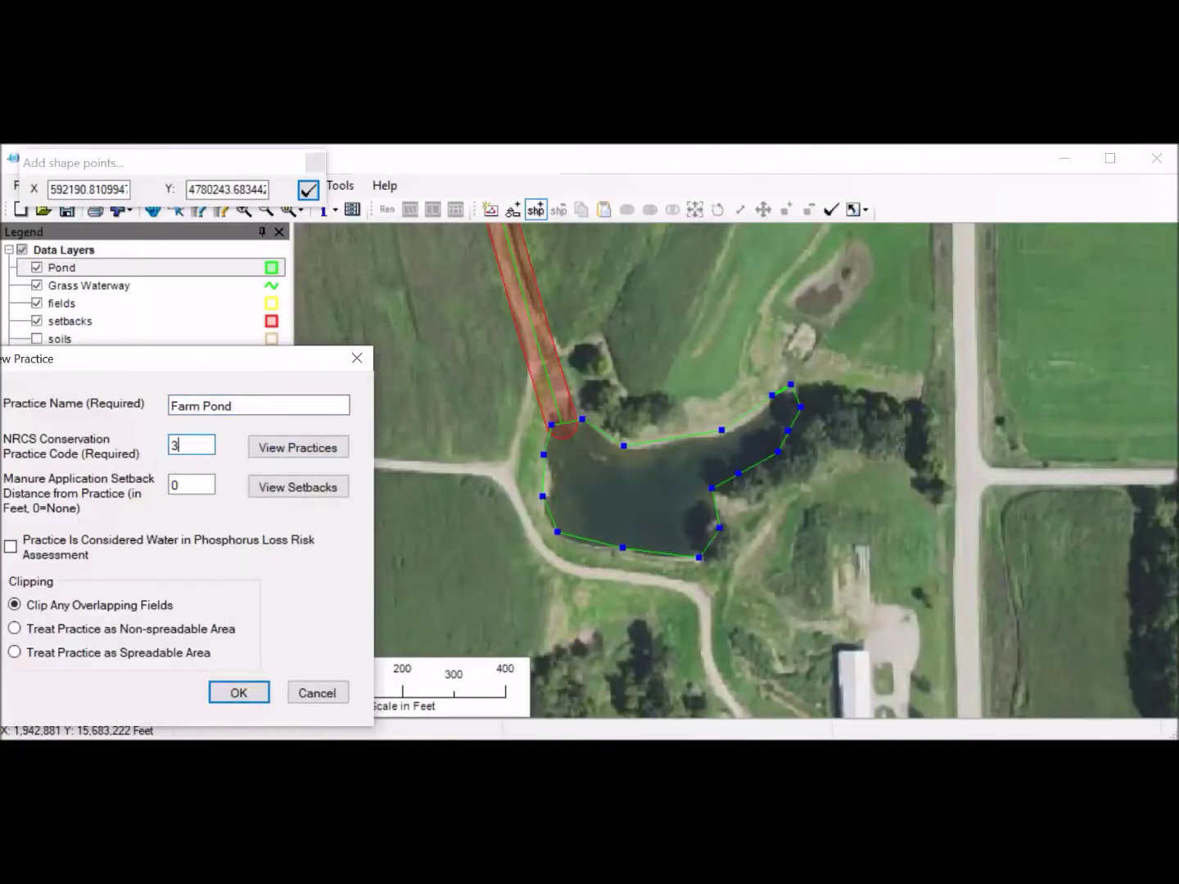
pyautogui.click(188, 484)
pyautogui.press('BackSpace')
pyautogui.write('60')
pyautogui.click(238, 694)
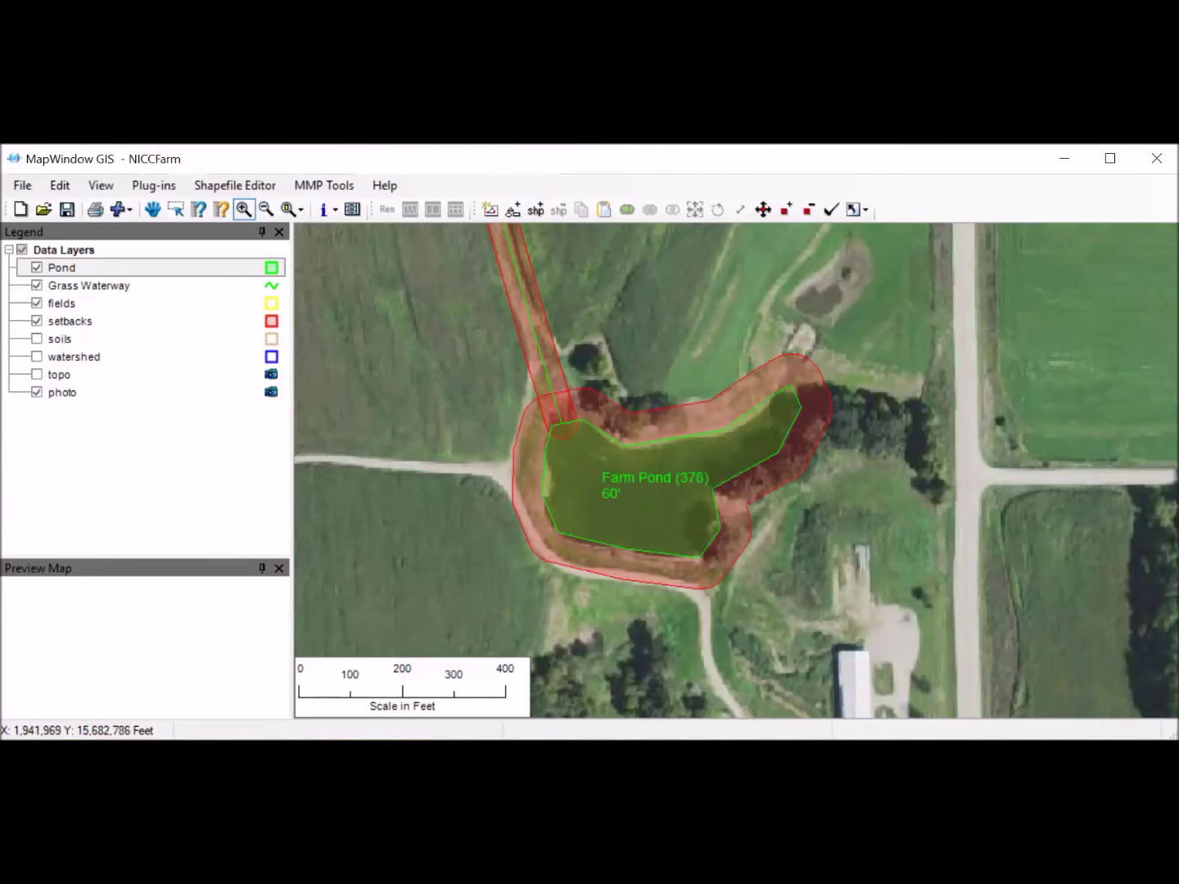
# Add a new line practice layer named Terrace to the project
pyautogui.click(156, 397)
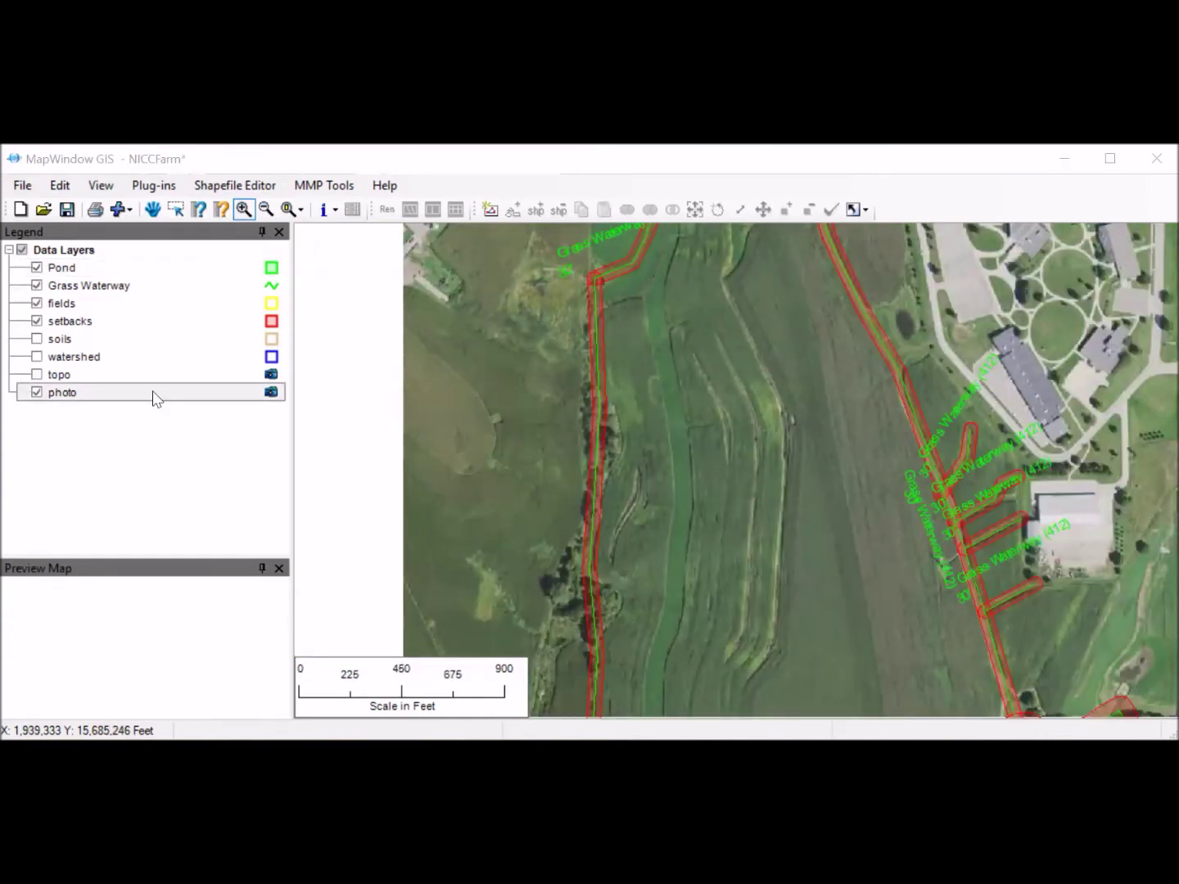
pyautogui.click(336, 189)
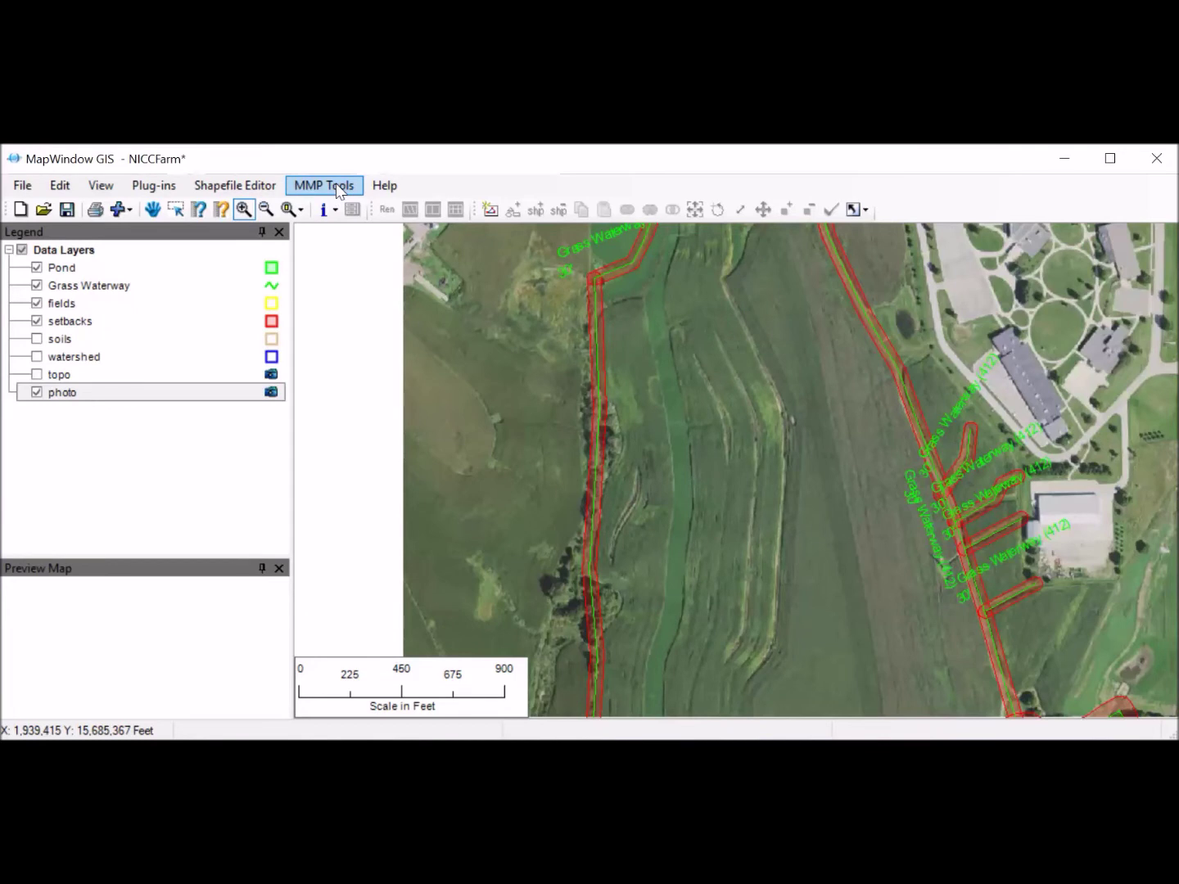
pyautogui.click(338, 189)
pyautogui.moveTo(370, 255)
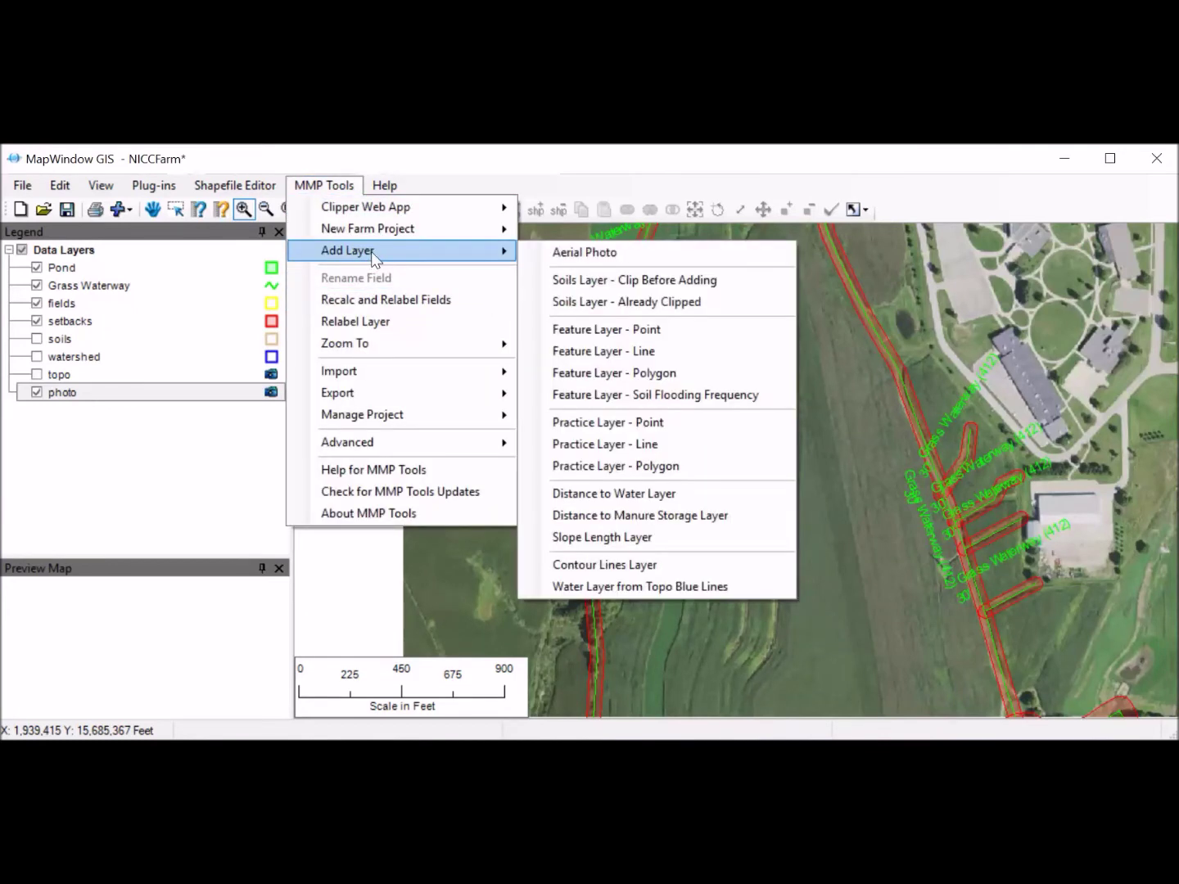
pyautogui.click(643, 447)
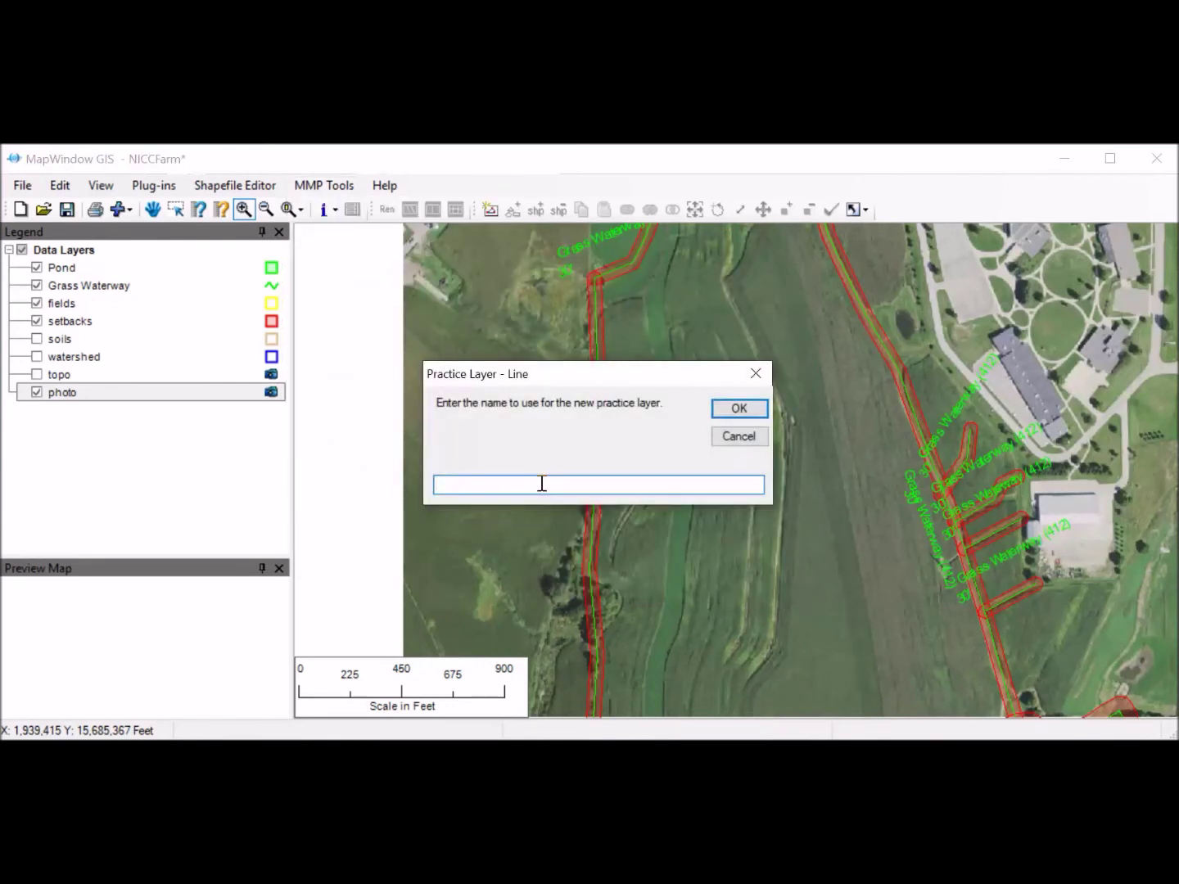
pyautogui.write('Terrace')
pyautogui.click(739, 408)
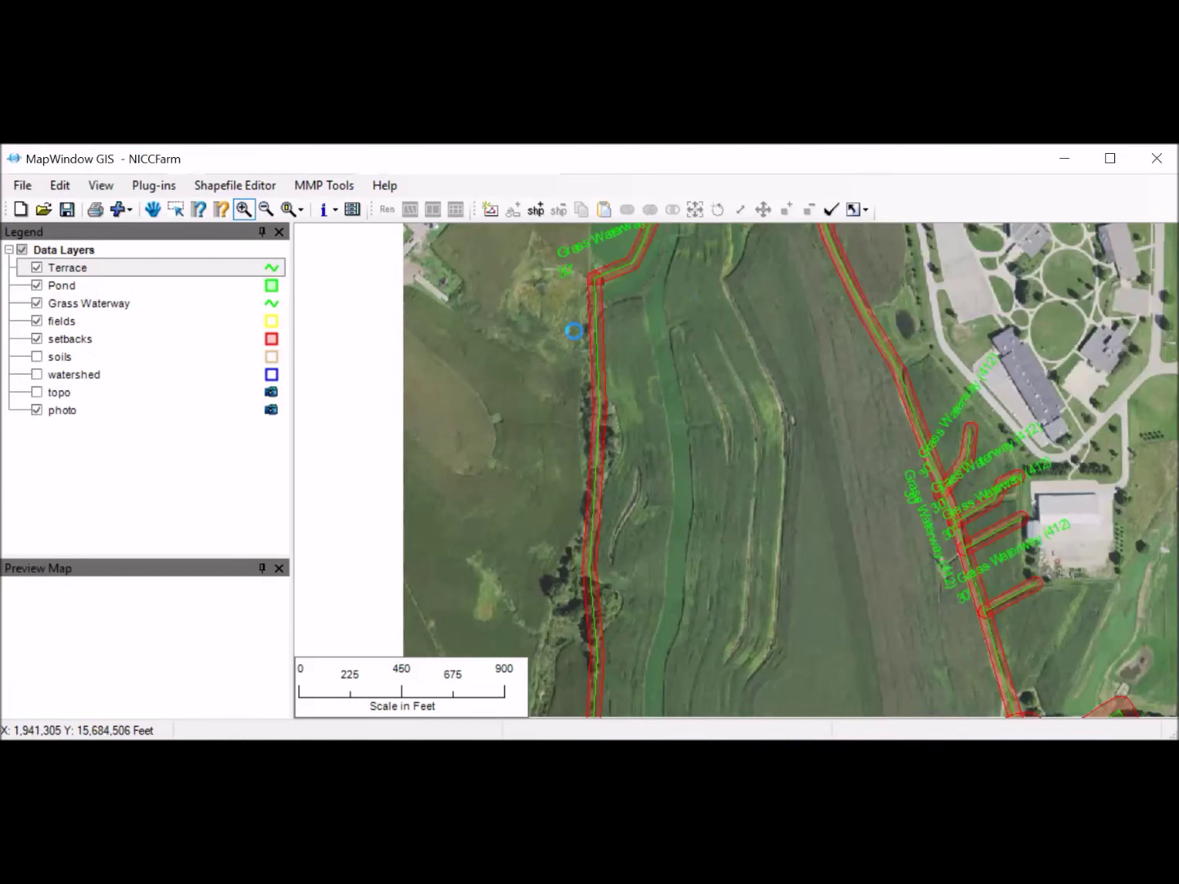
# Trace the easternmost terrace in the field between the two long waterways as a line on the Terrace layer
pyautogui.click(536, 211)
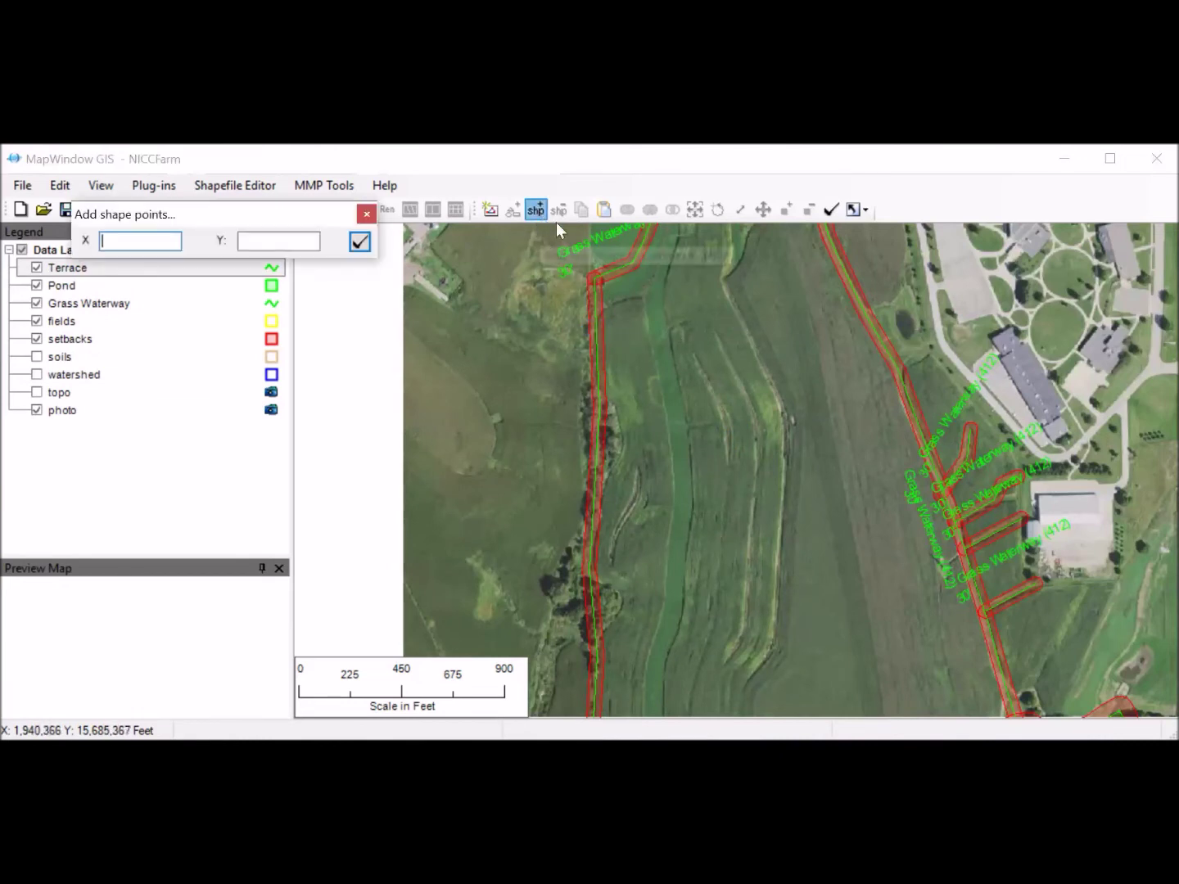
pyautogui.click(726, 288)
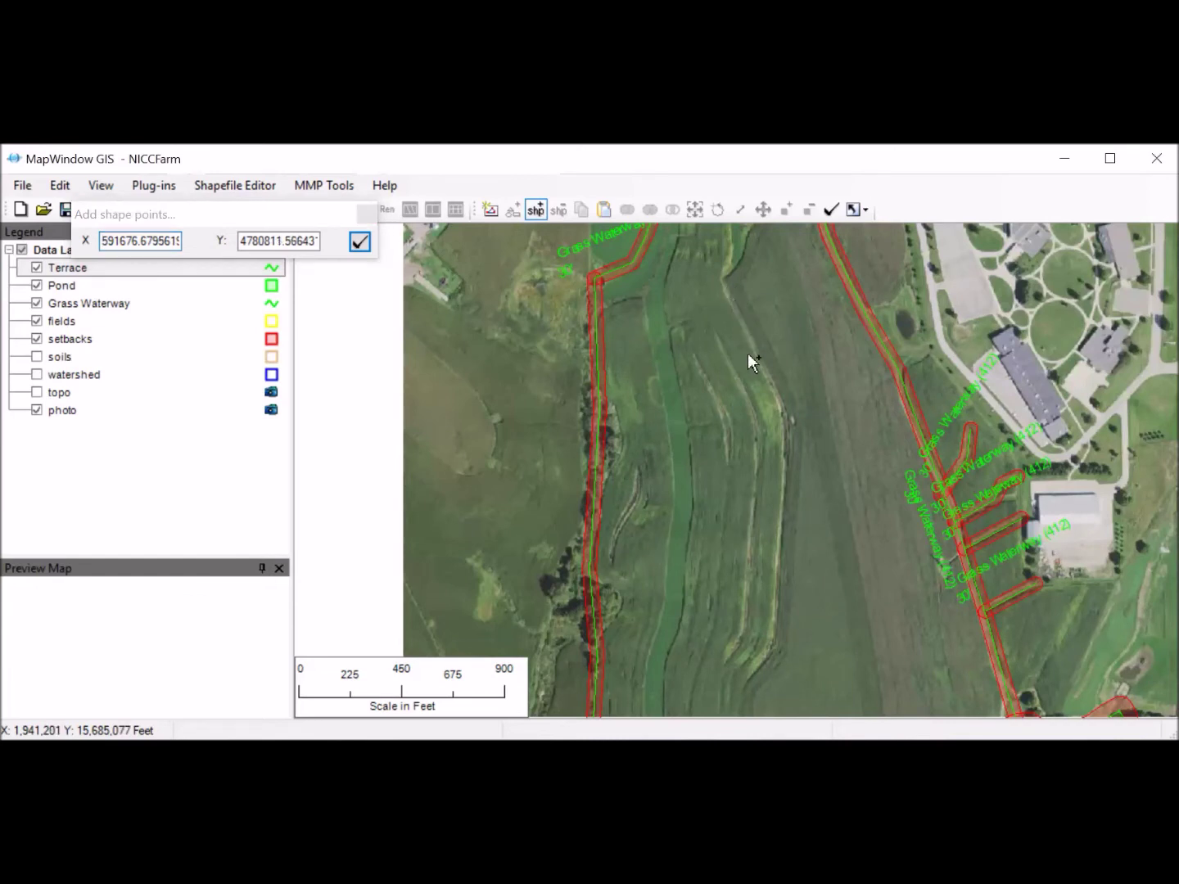
pyautogui.click(783, 420)
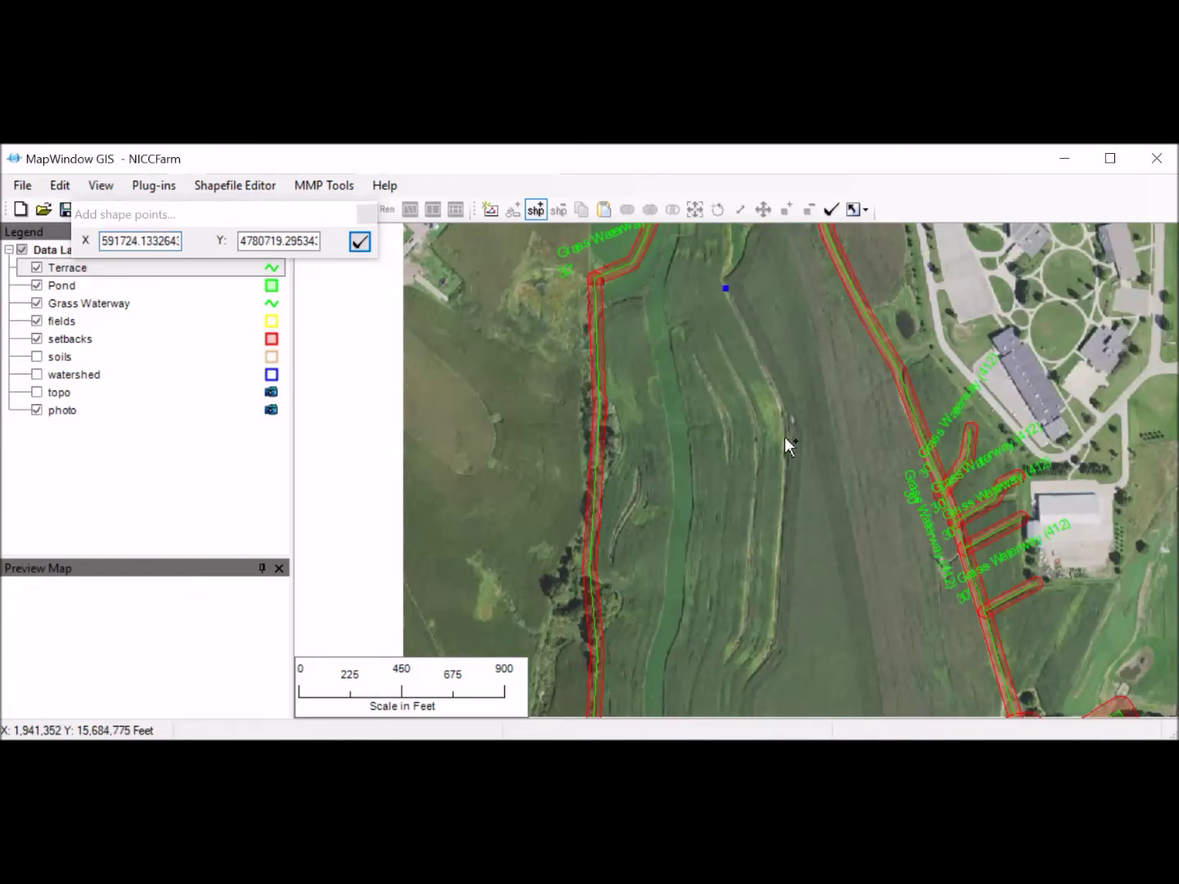
pyautogui.click(781, 499)
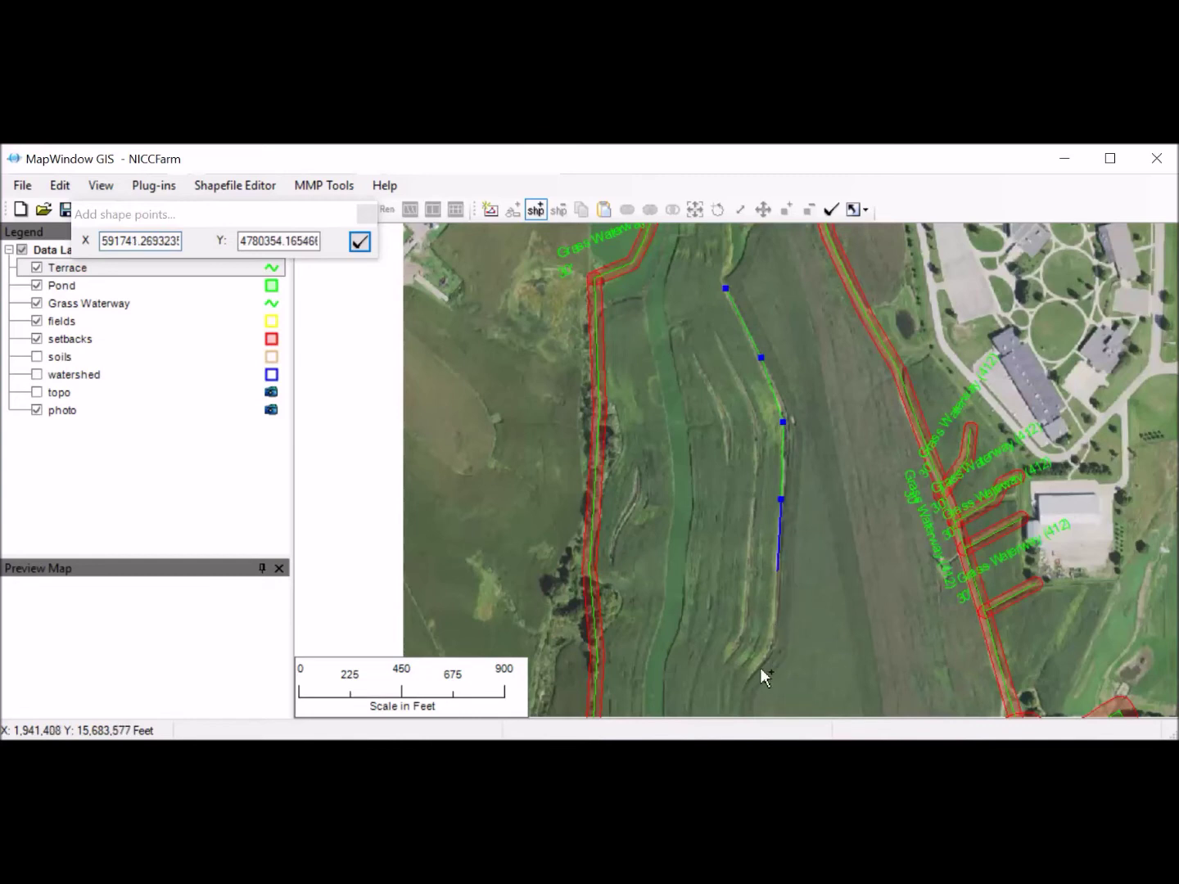
pyautogui.click(776, 571)
pyautogui.click(772, 627)
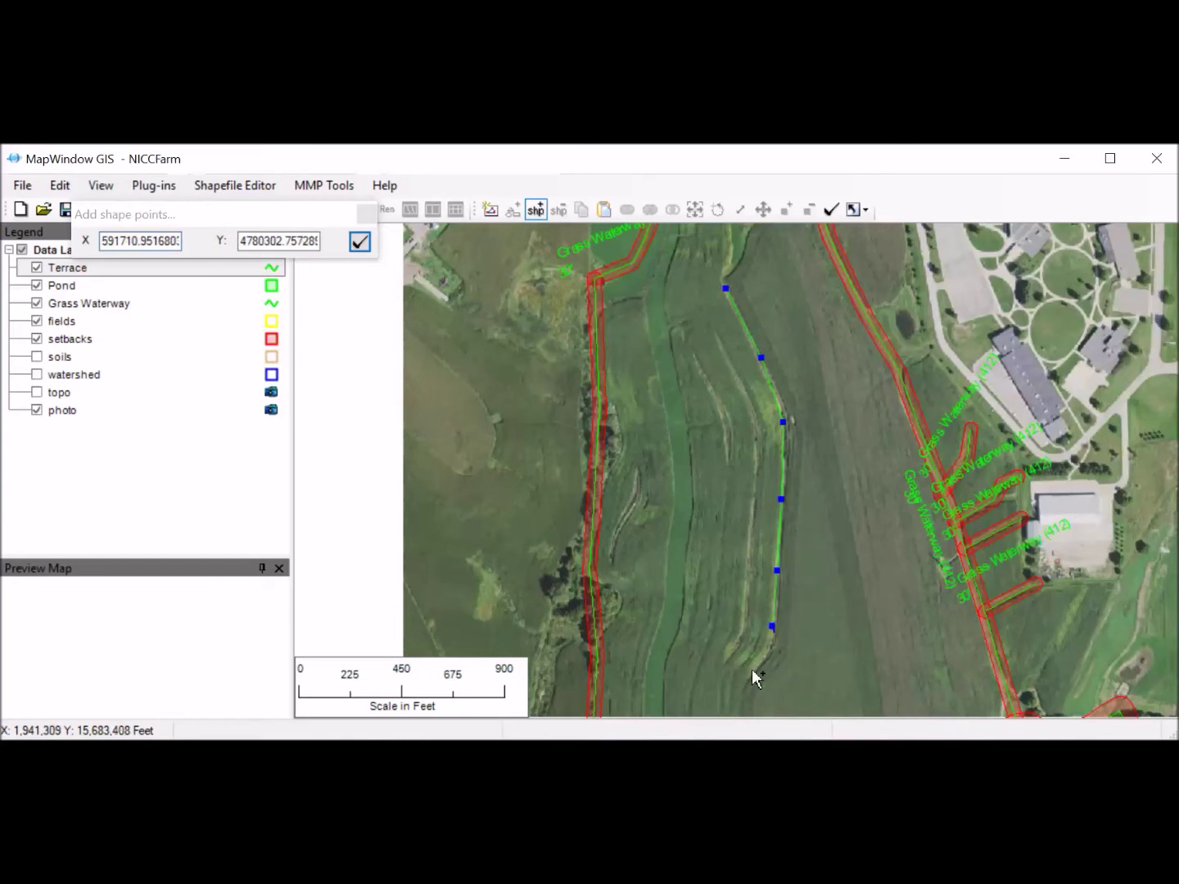
pyautogui.doubleClick(751, 671)
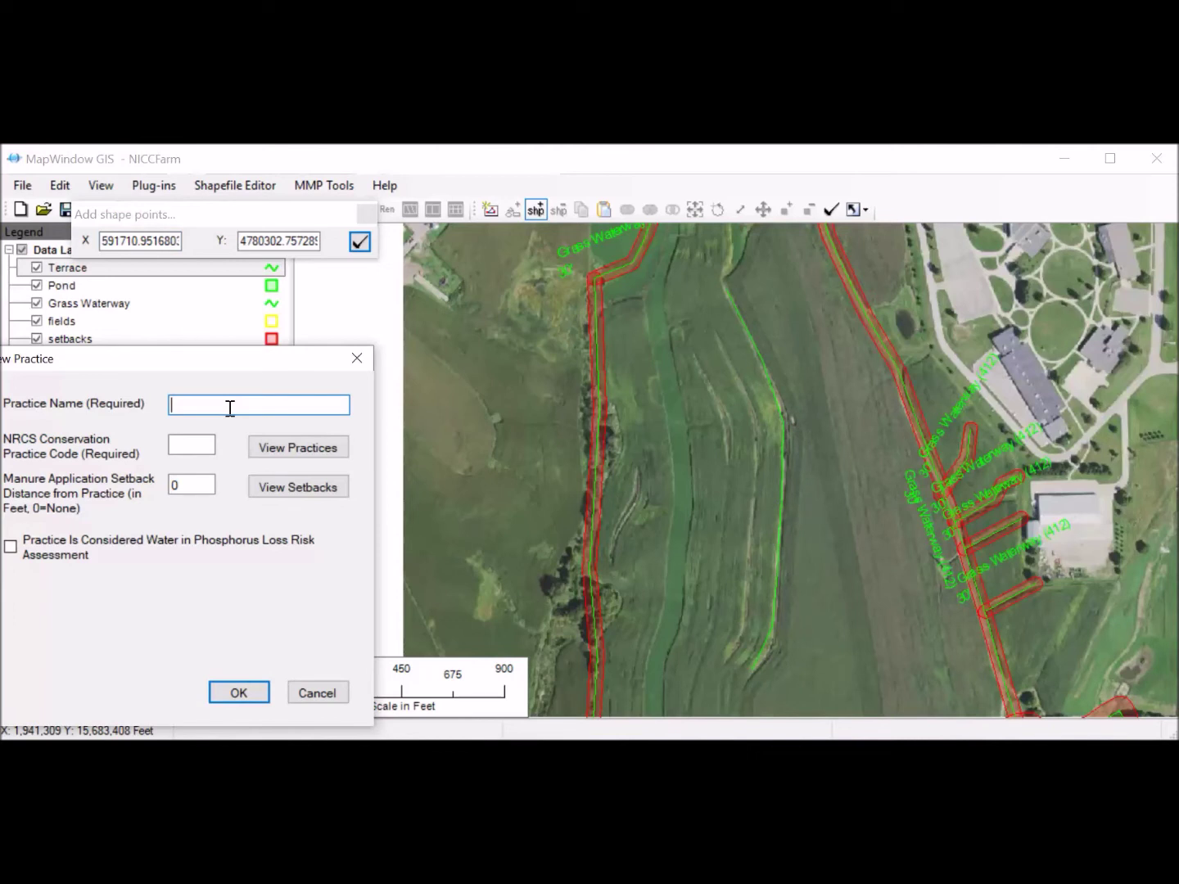
# Name the new practice Terrace, set its NRCS code to 600 as listed in the conservation practice standards table, and save it
pyautogui.write('Terrace')
pyautogui.hotkey('alt', 'Tab')
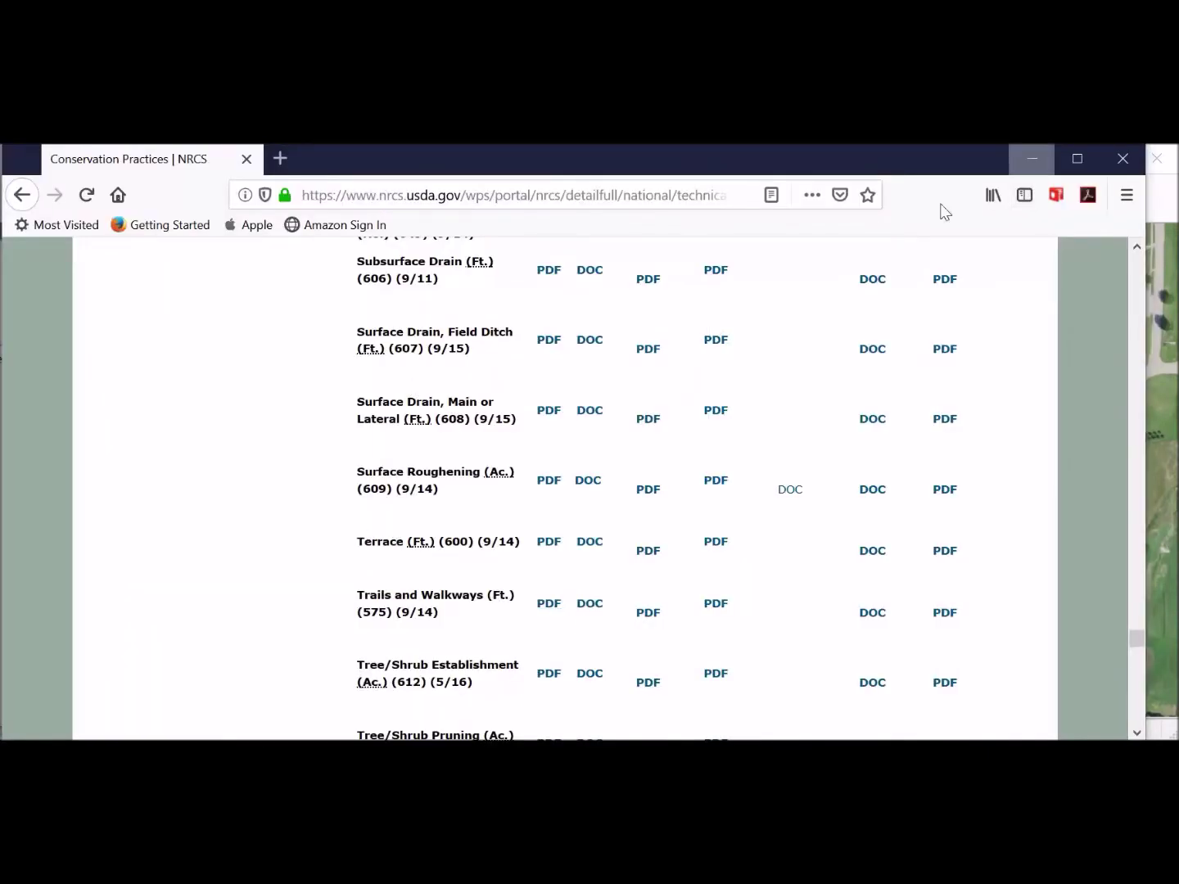
pyautogui.click(1031, 158)
pyautogui.click(204, 447)
pyautogui.write('600')
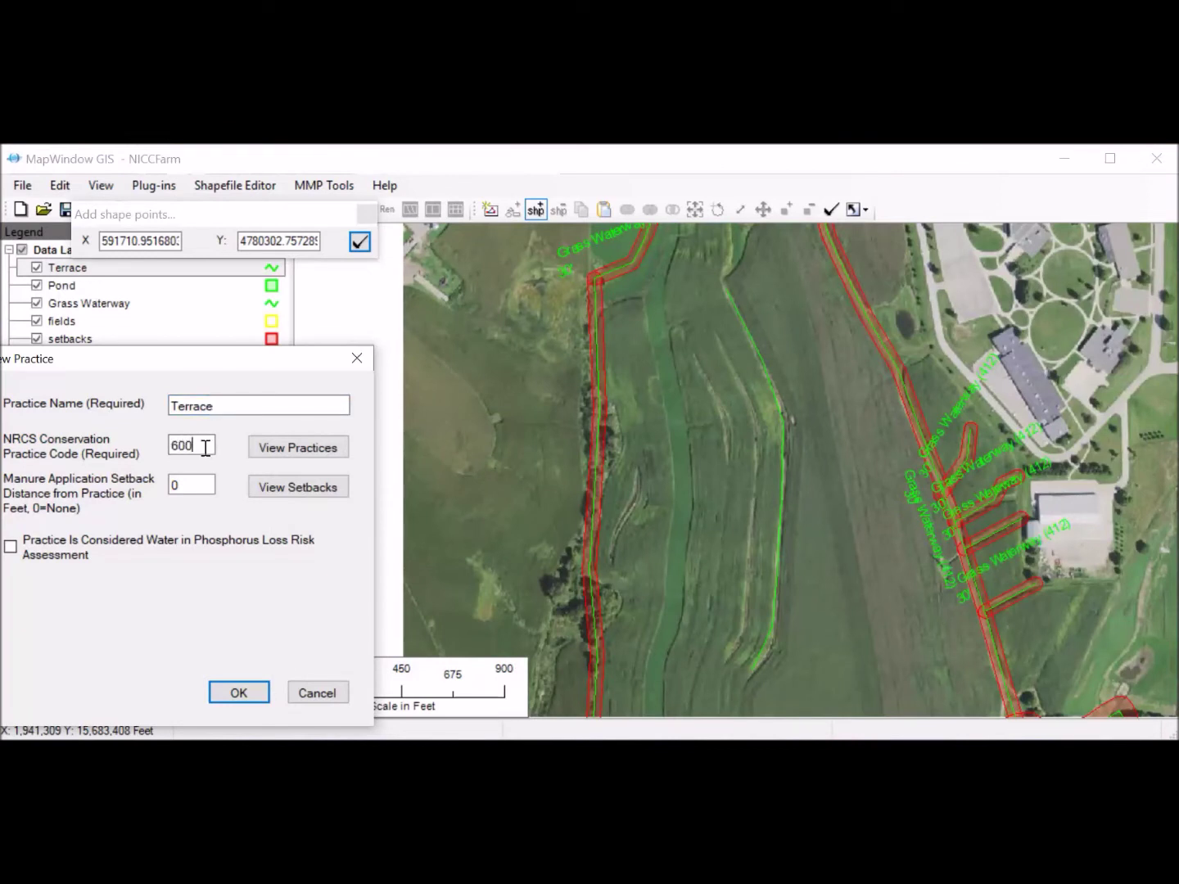
pyautogui.click(238, 693)
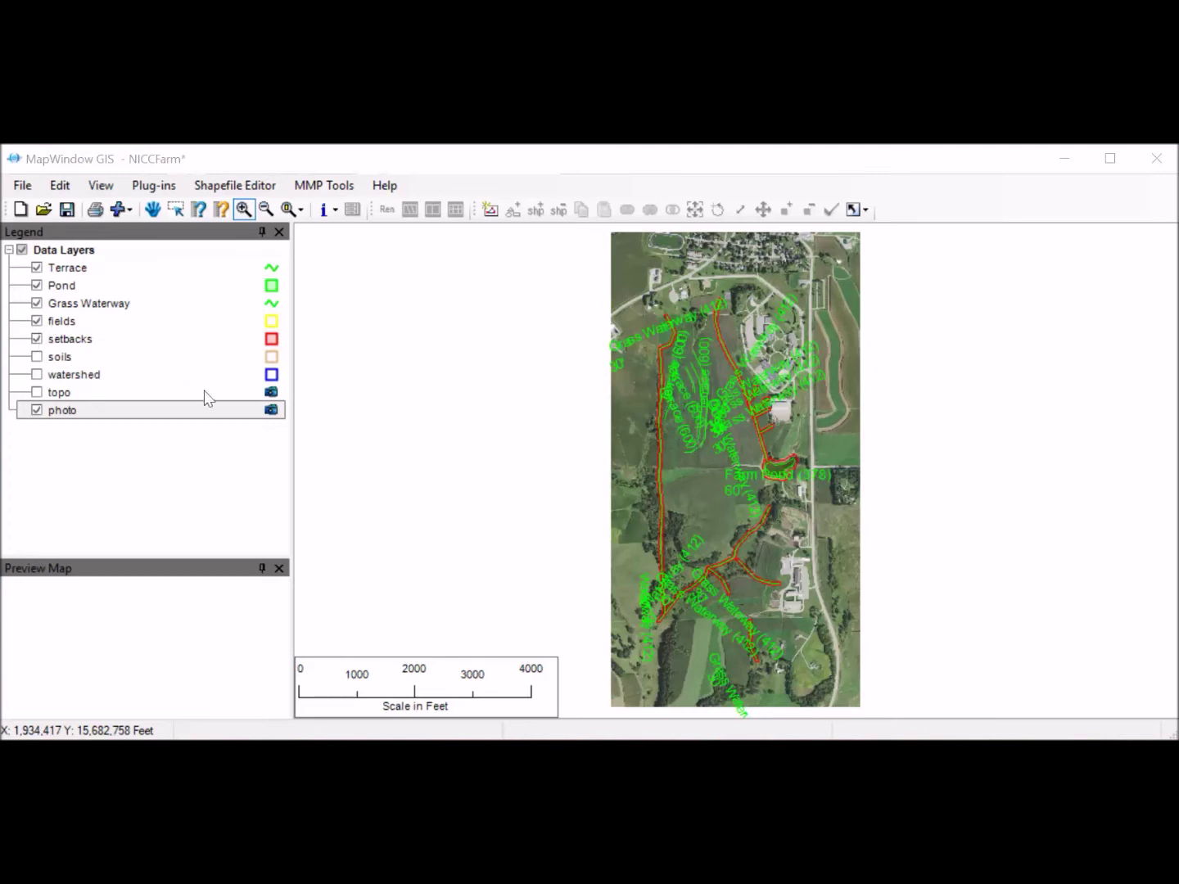
# Hide the Pond layer and inspect the labelled terraces in the field west of the campus
pyautogui.click(38, 270)
pyautogui.click(37, 269)
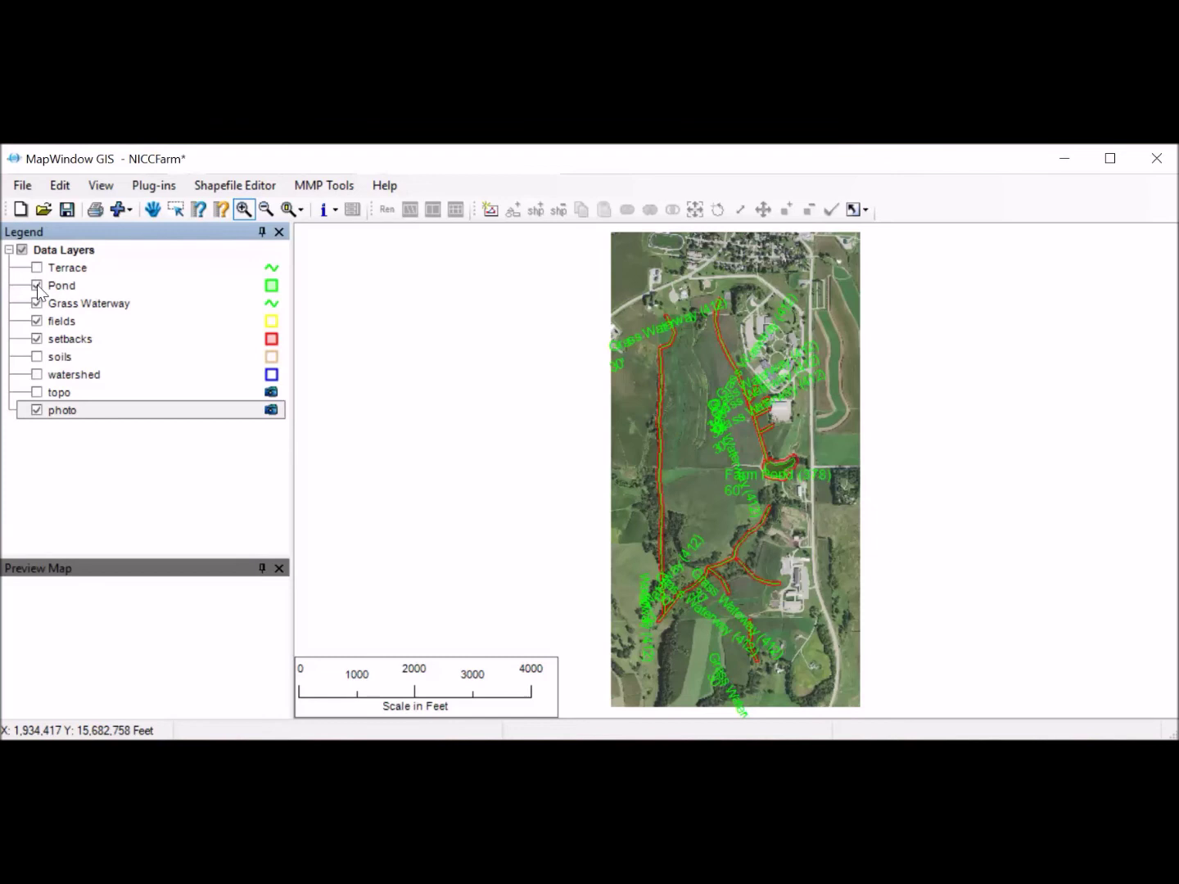
pyautogui.click(37, 287)
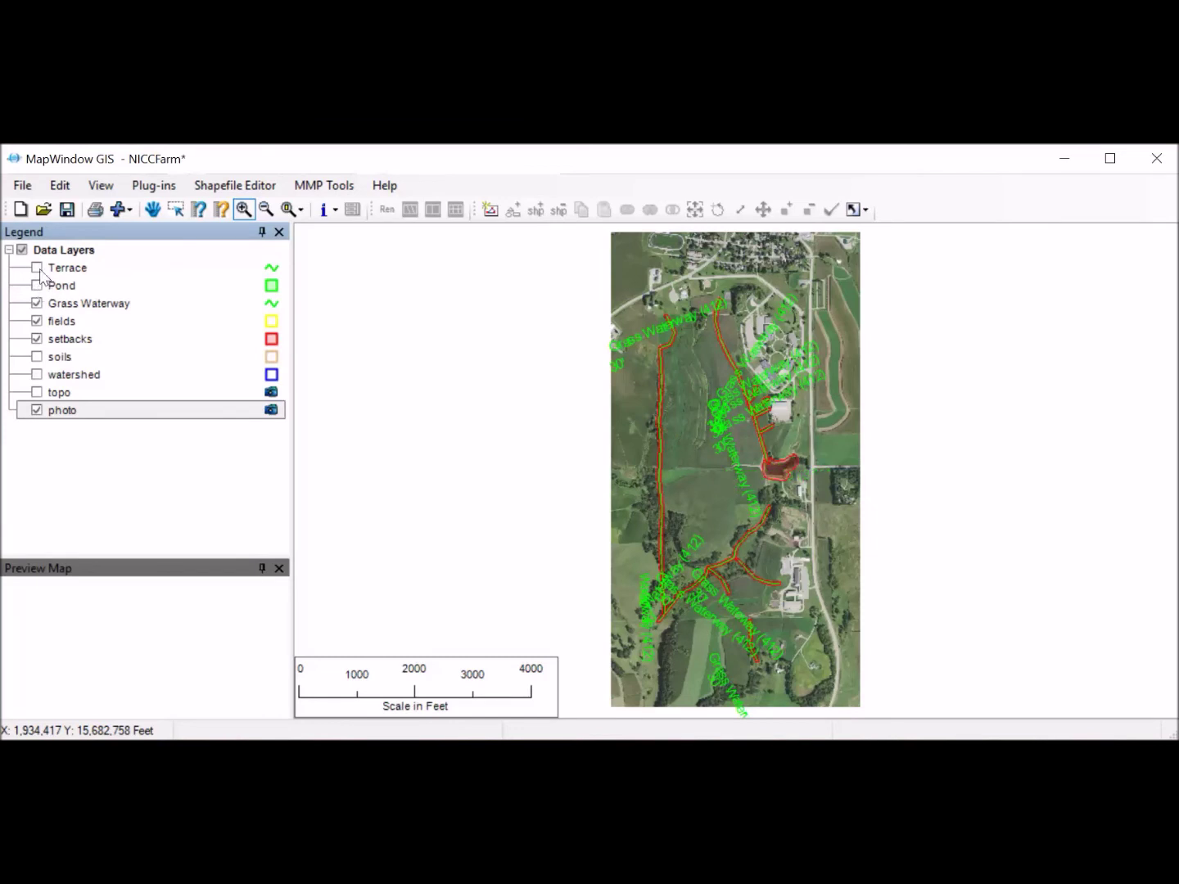
pyautogui.click(40, 269)
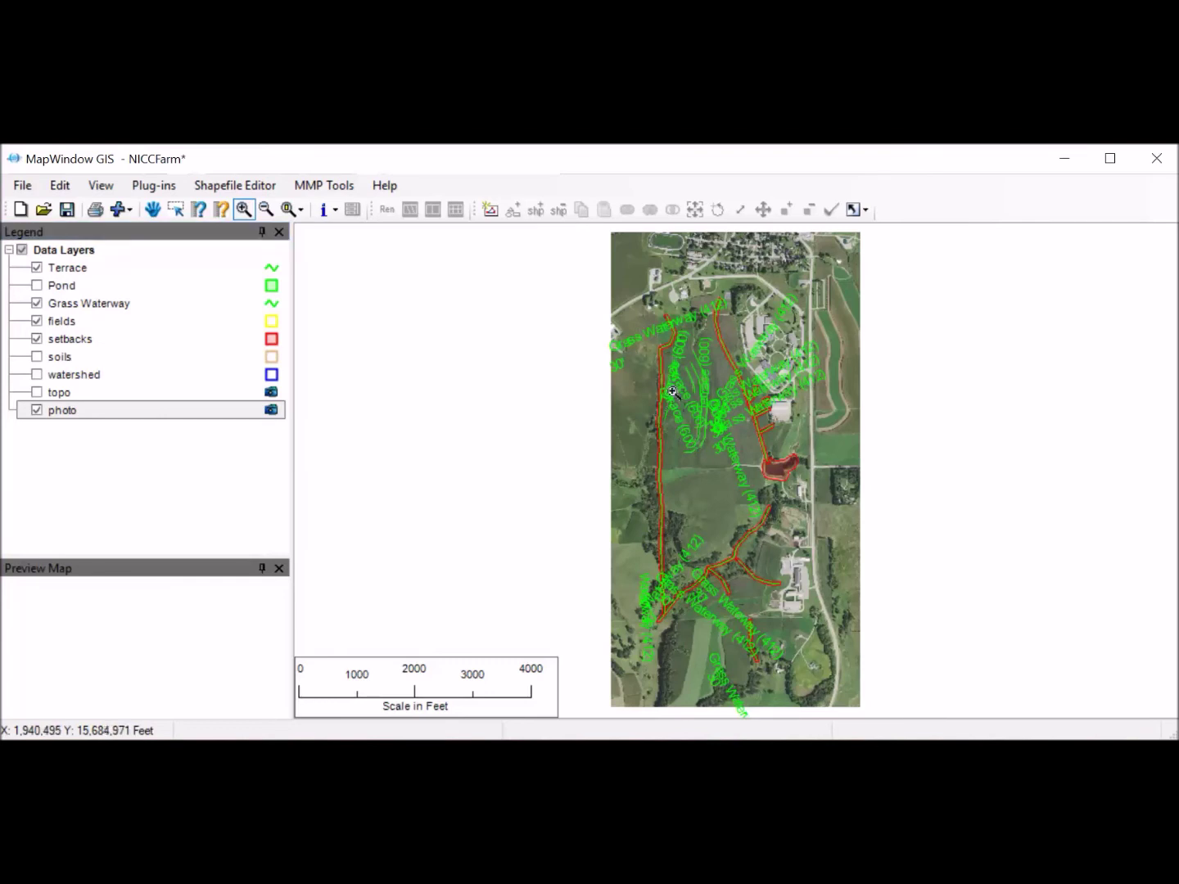
pyautogui.click(722, 469)
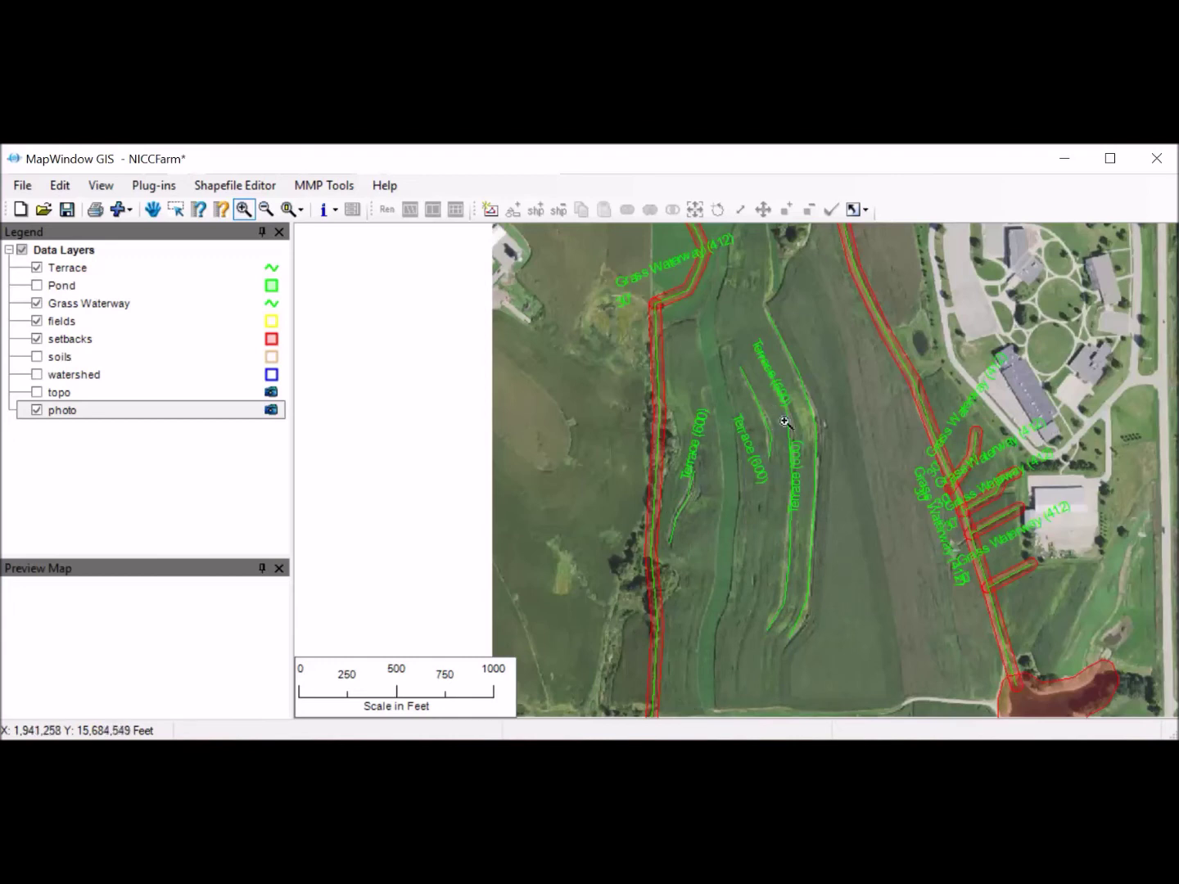
# Hide the Grass Waterway, Terrace and setbacks layers, leaving the fields and photo layers on around the northern part of the farm
pyautogui.rightClick(98, 404)
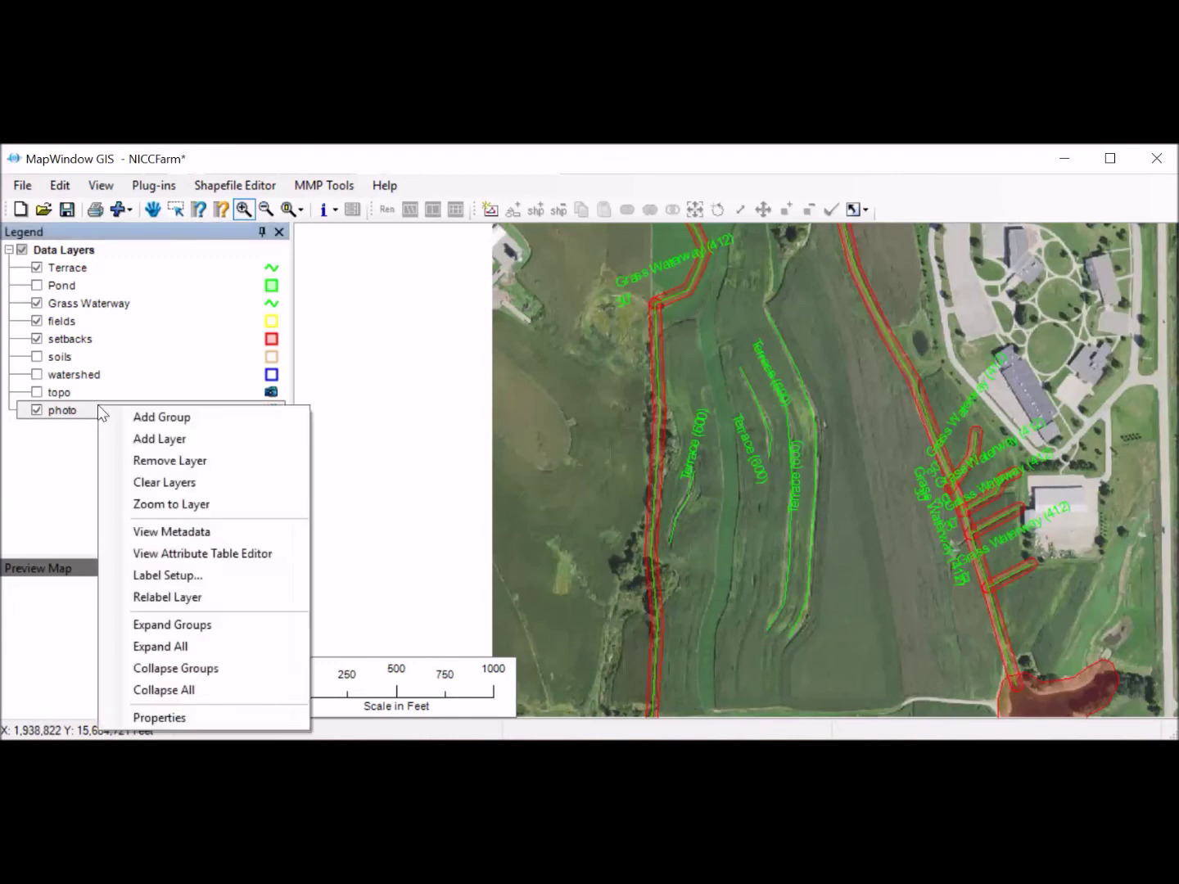
pyautogui.click(194, 506)
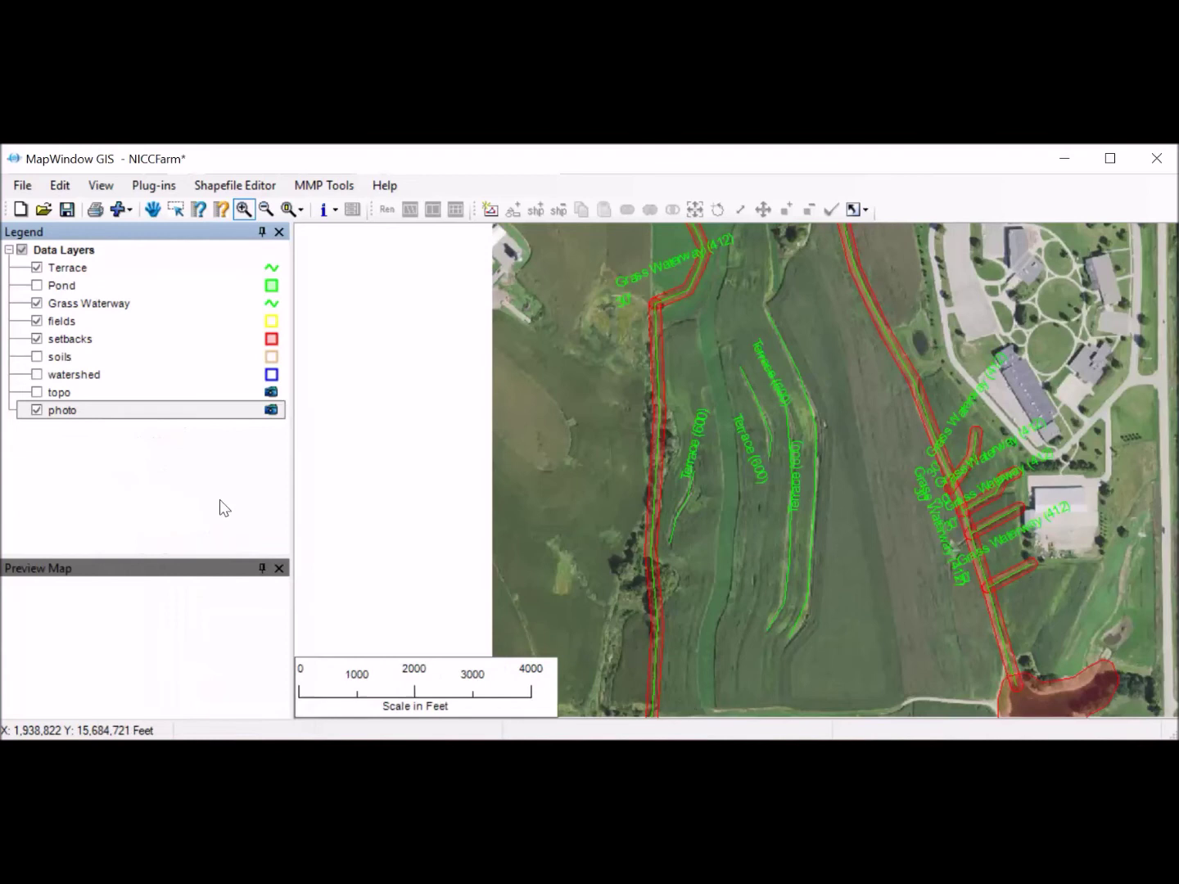
pyautogui.click(37, 304)
pyautogui.click(37, 268)
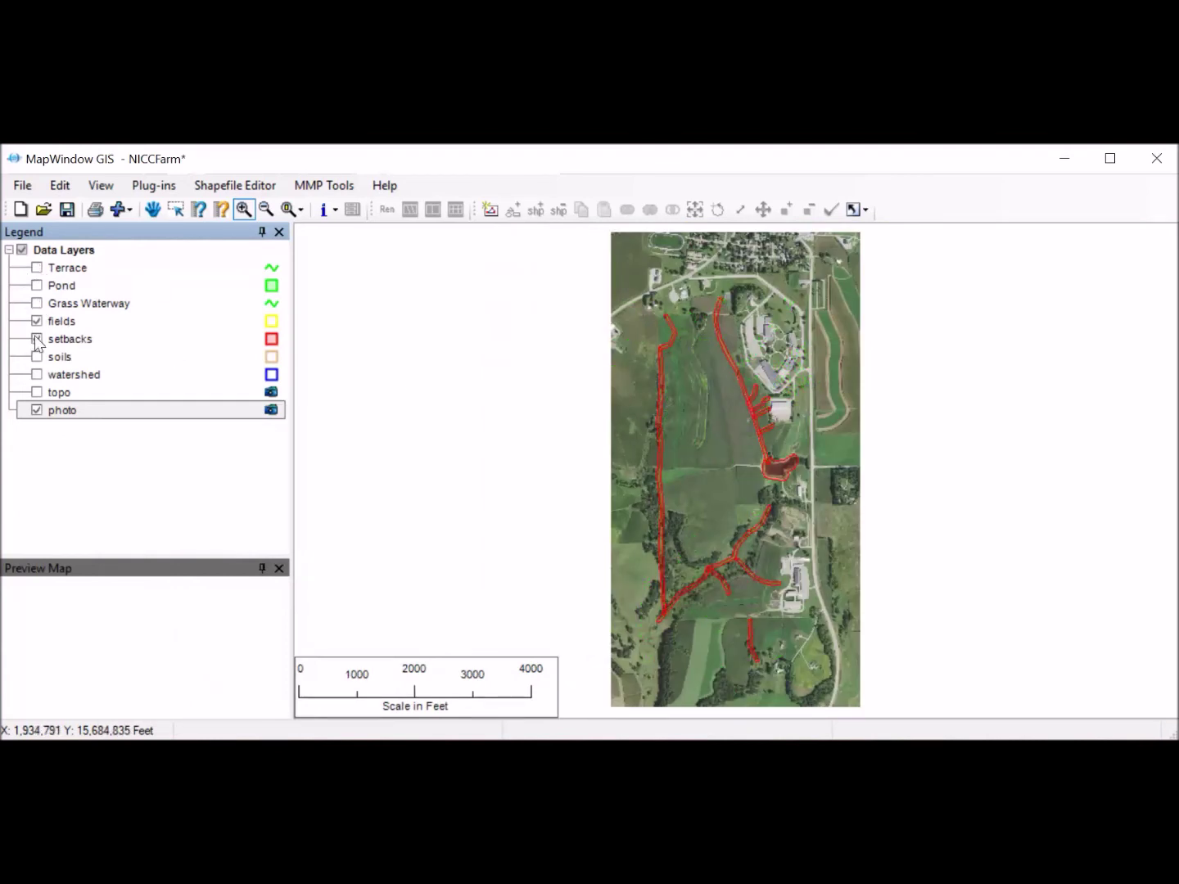
pyautogui.click(37, 340)
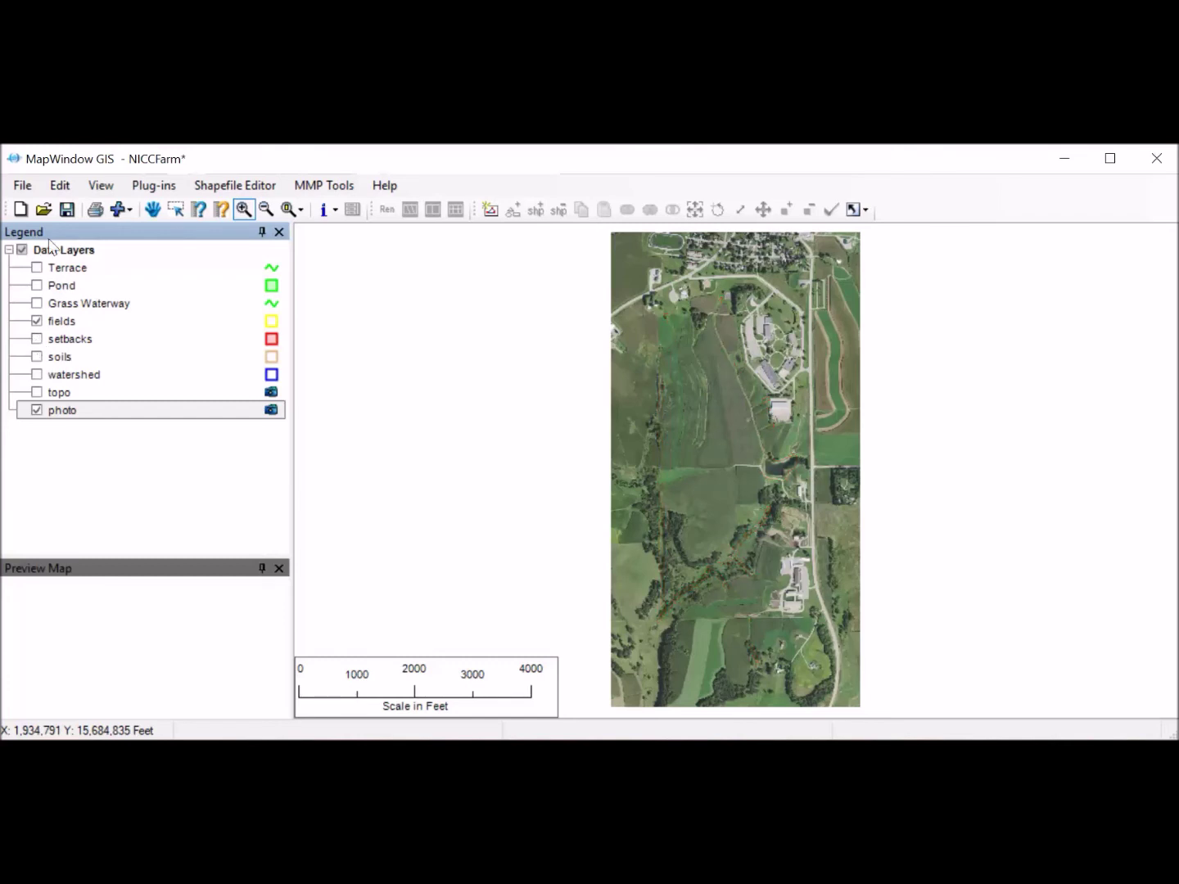
pyautogui.click(245, 210)
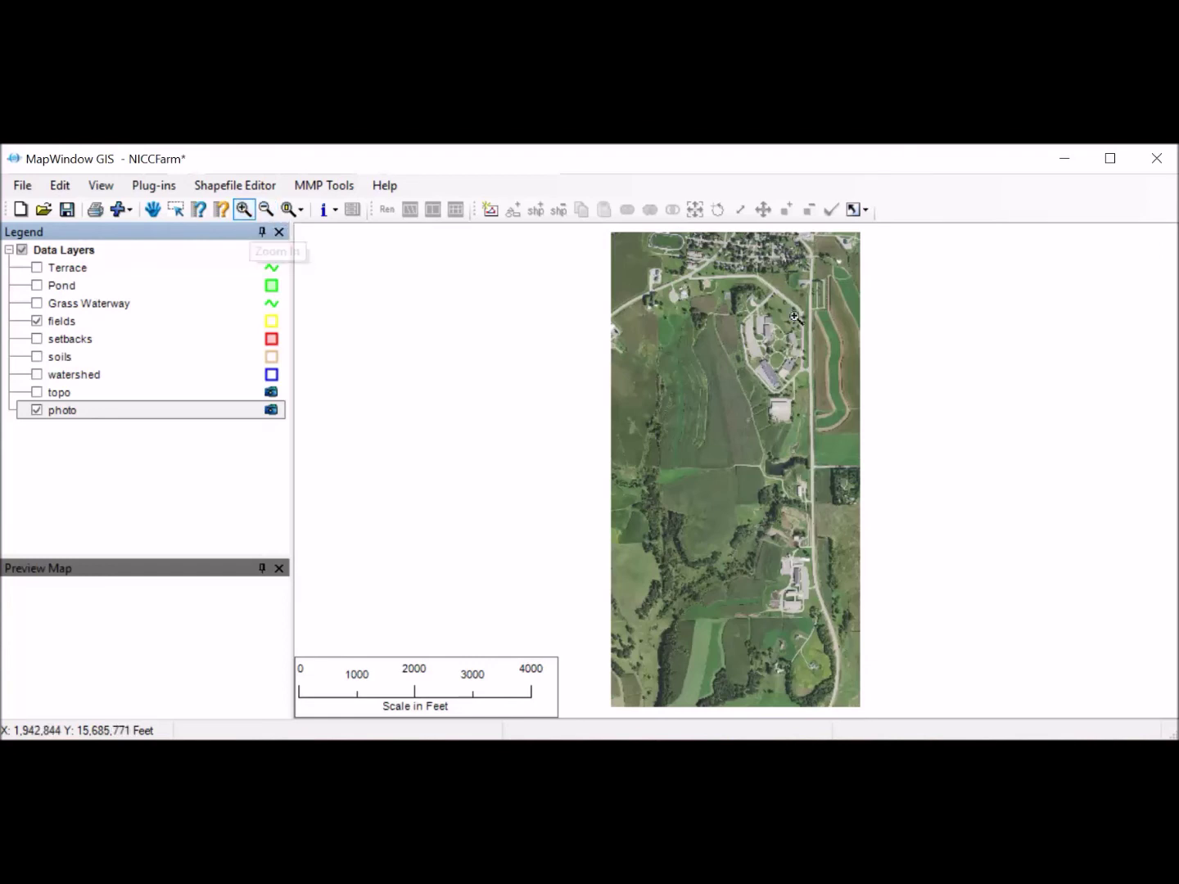
pyautogui.moveTo(645, 256); pyautogui.dragTo(837, 428)
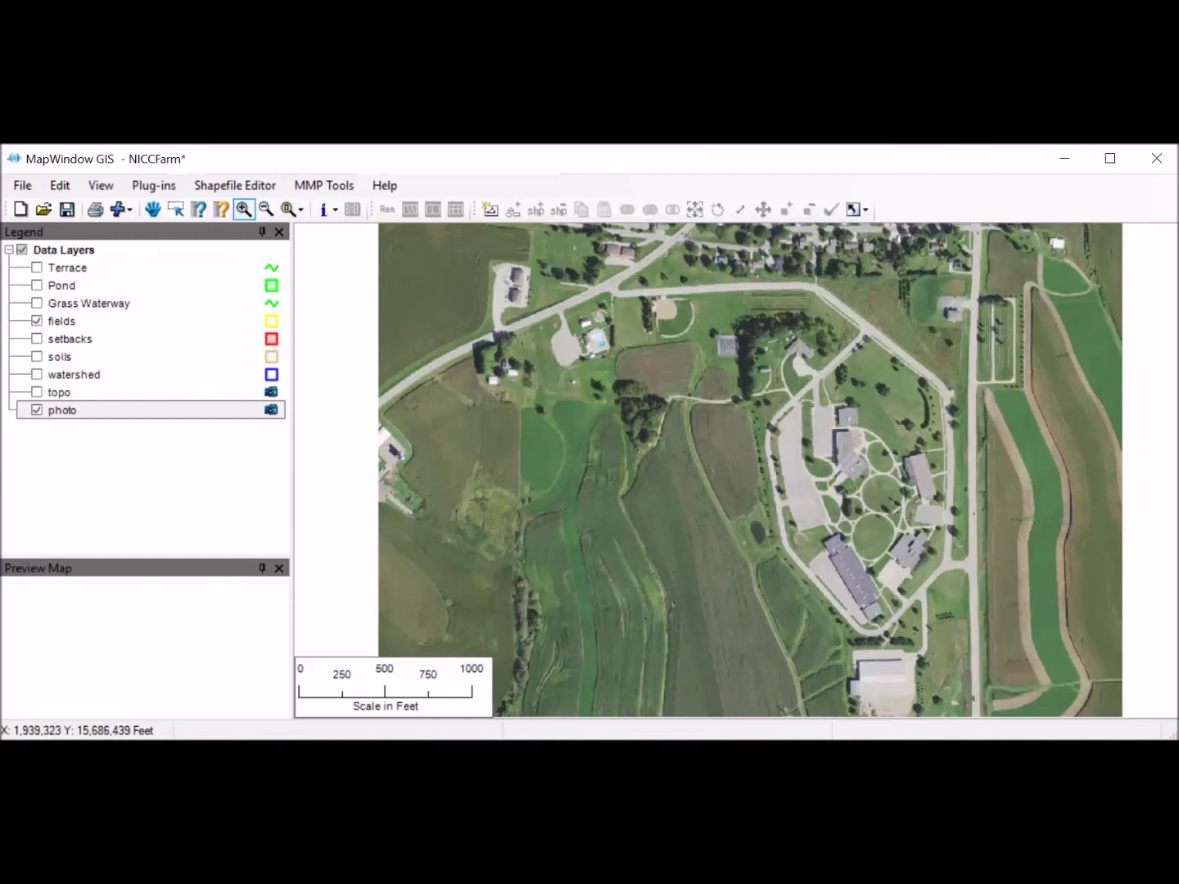
pyautogui.click(331, 191)
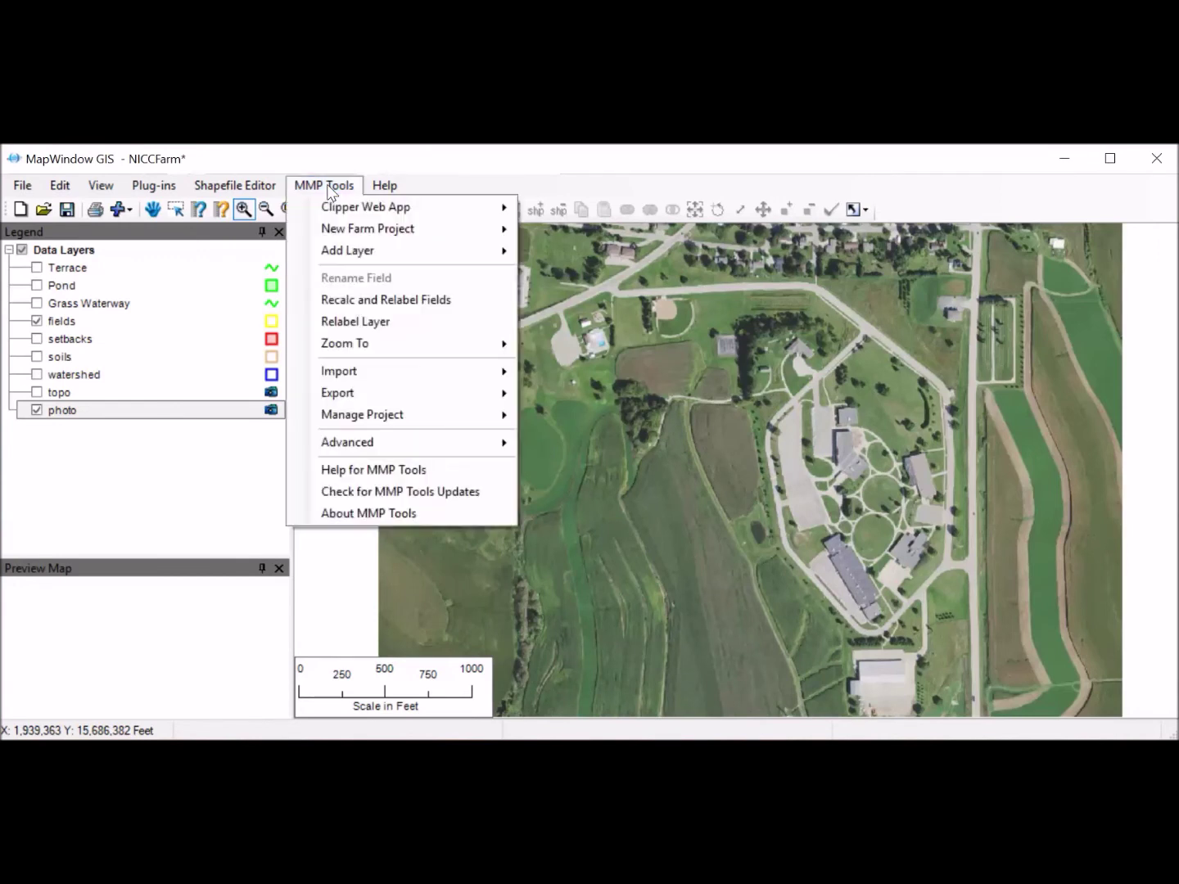
pyautogui.moveTo(355, 260)
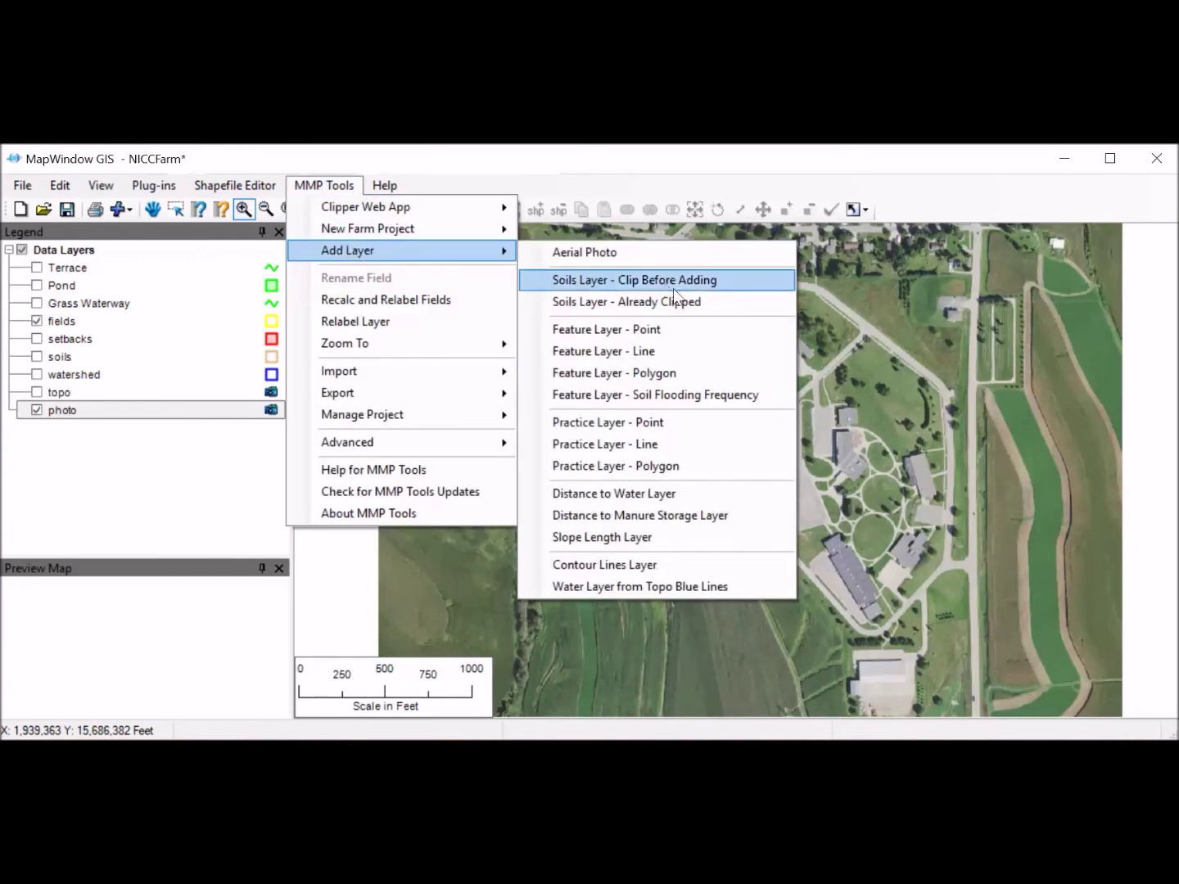
pyautogui.click(646, 372)
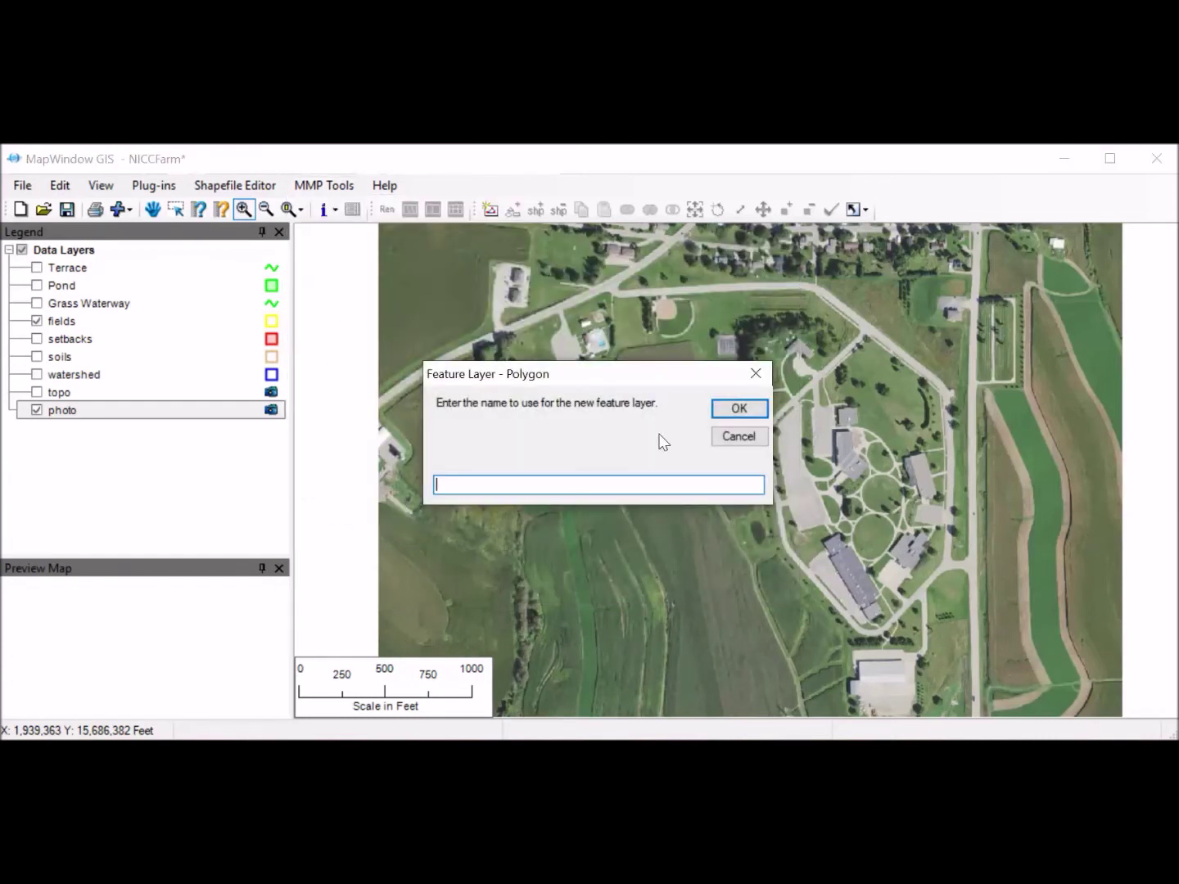
pyautogui.write('Farm Fi')
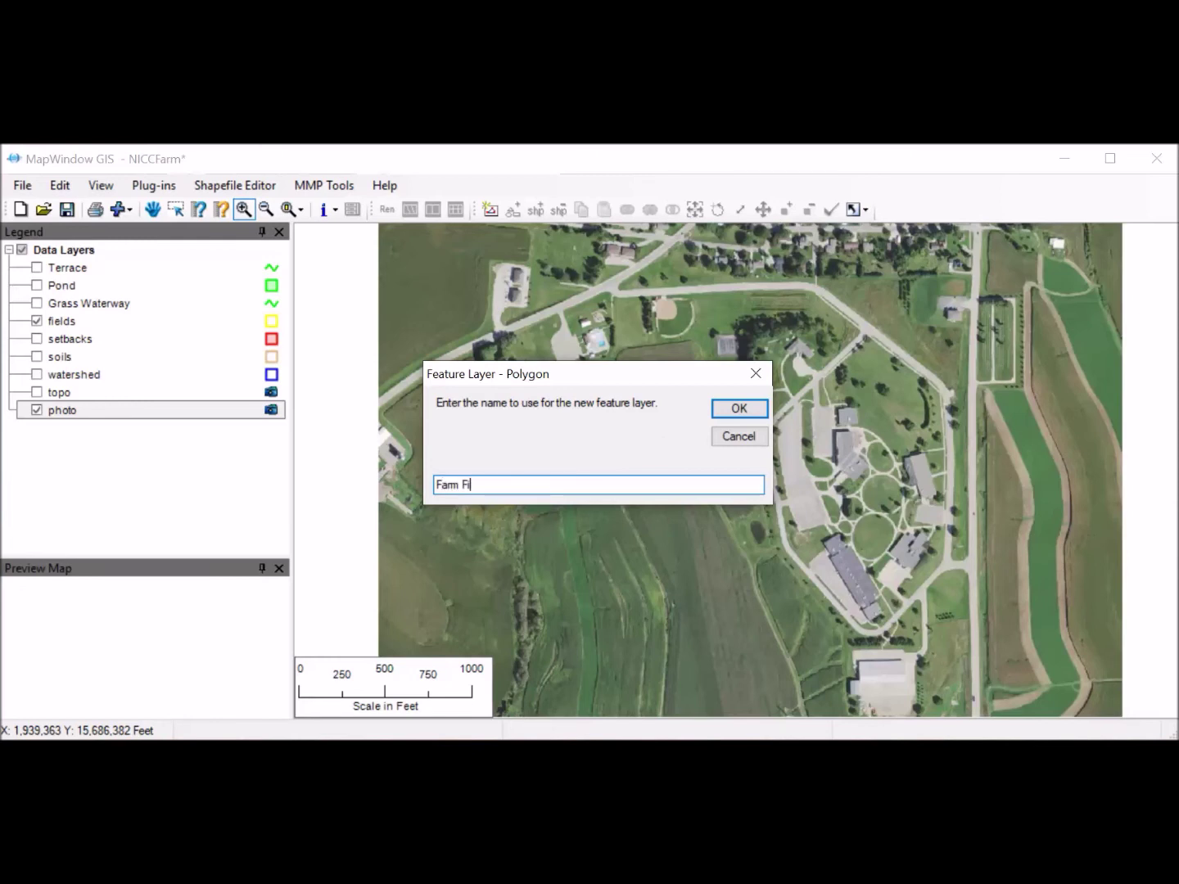
pyautogui.click(740, 438)
# Trace the small cropped field just south of the ball diamond as a closed polygon on the fields layer and name it 1
pyautogui.click(64, 325)
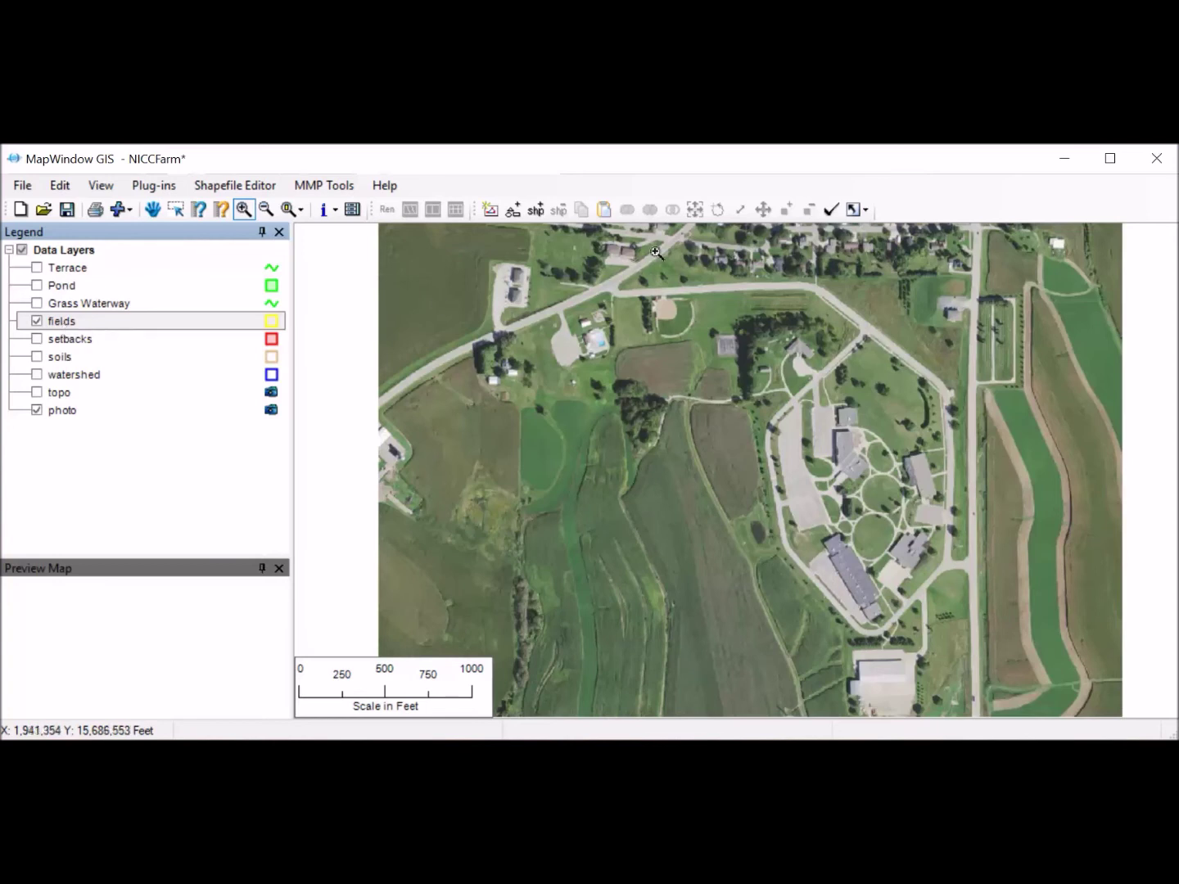
pyautogui.click(541, 211)
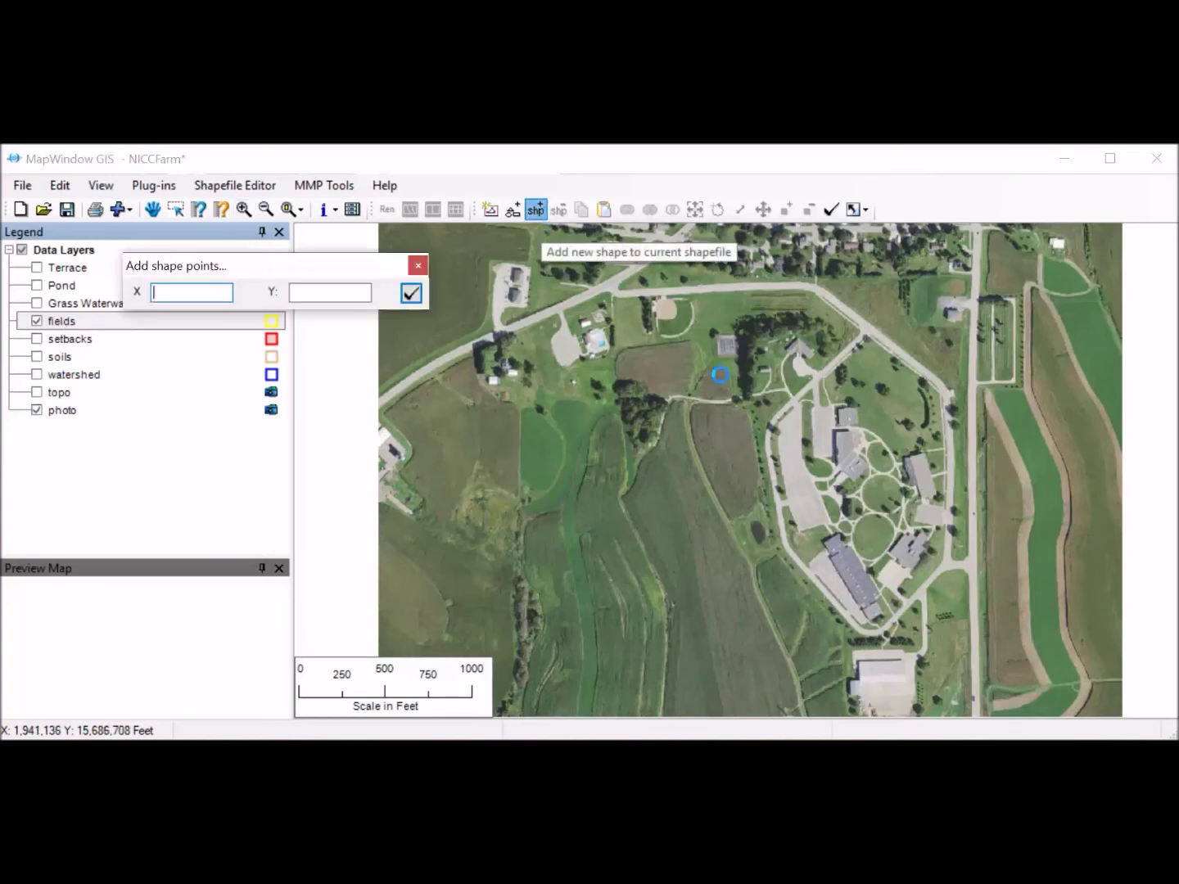
pyautogui.click(691, 340)
pyautogui.click(621, 348)
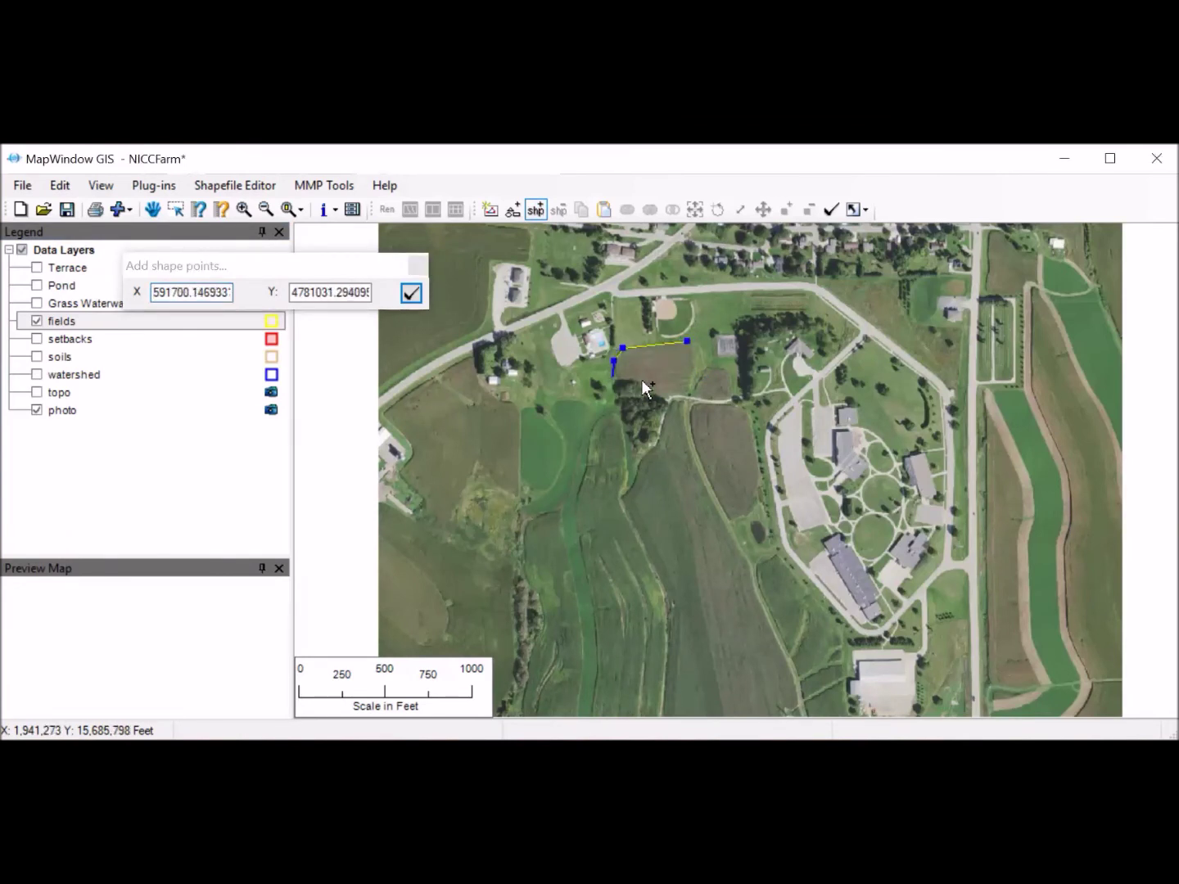
pyautogui.click(614, 381)
pyautogui.click(641, 380)
pyautogui.click(649, 391)
pyautogui.click(687, 390)
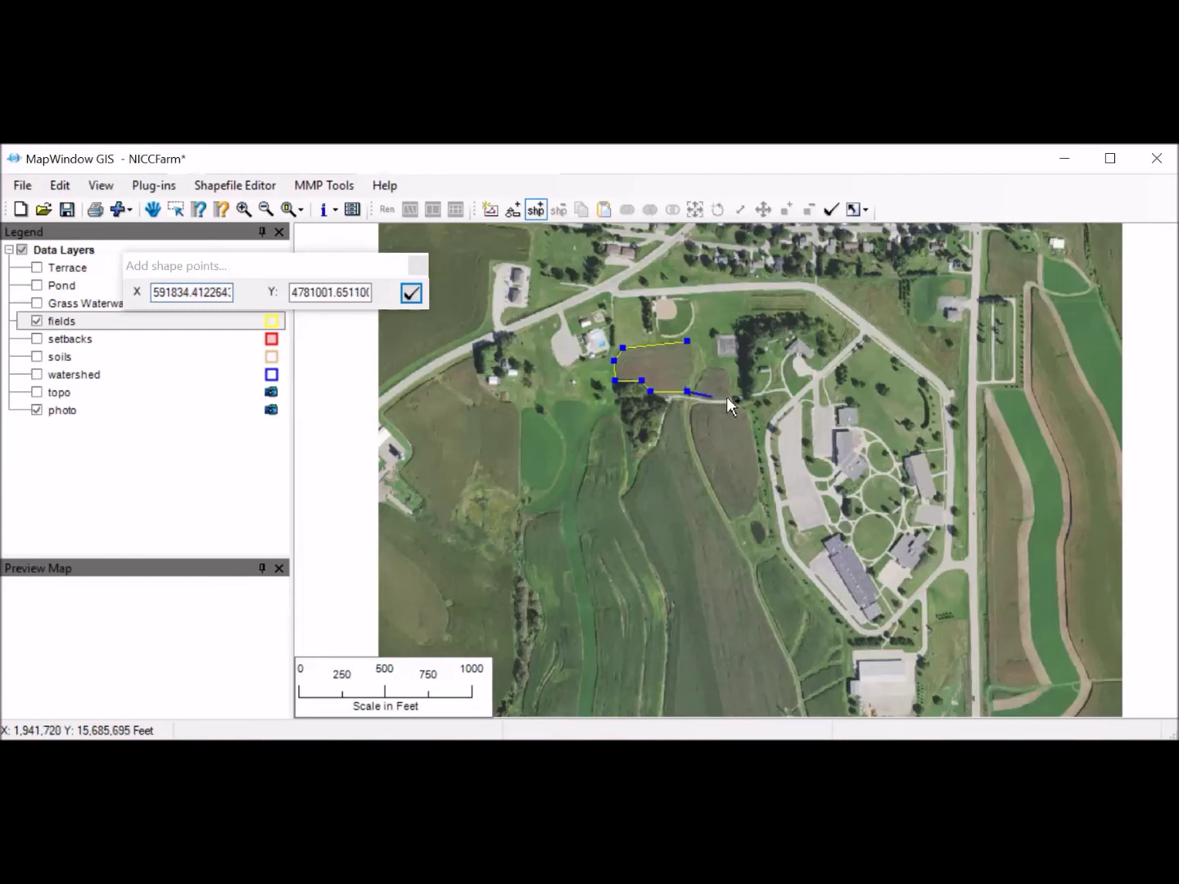
pyautogui.click(711, 397)
pyautogui.click(731, 396)
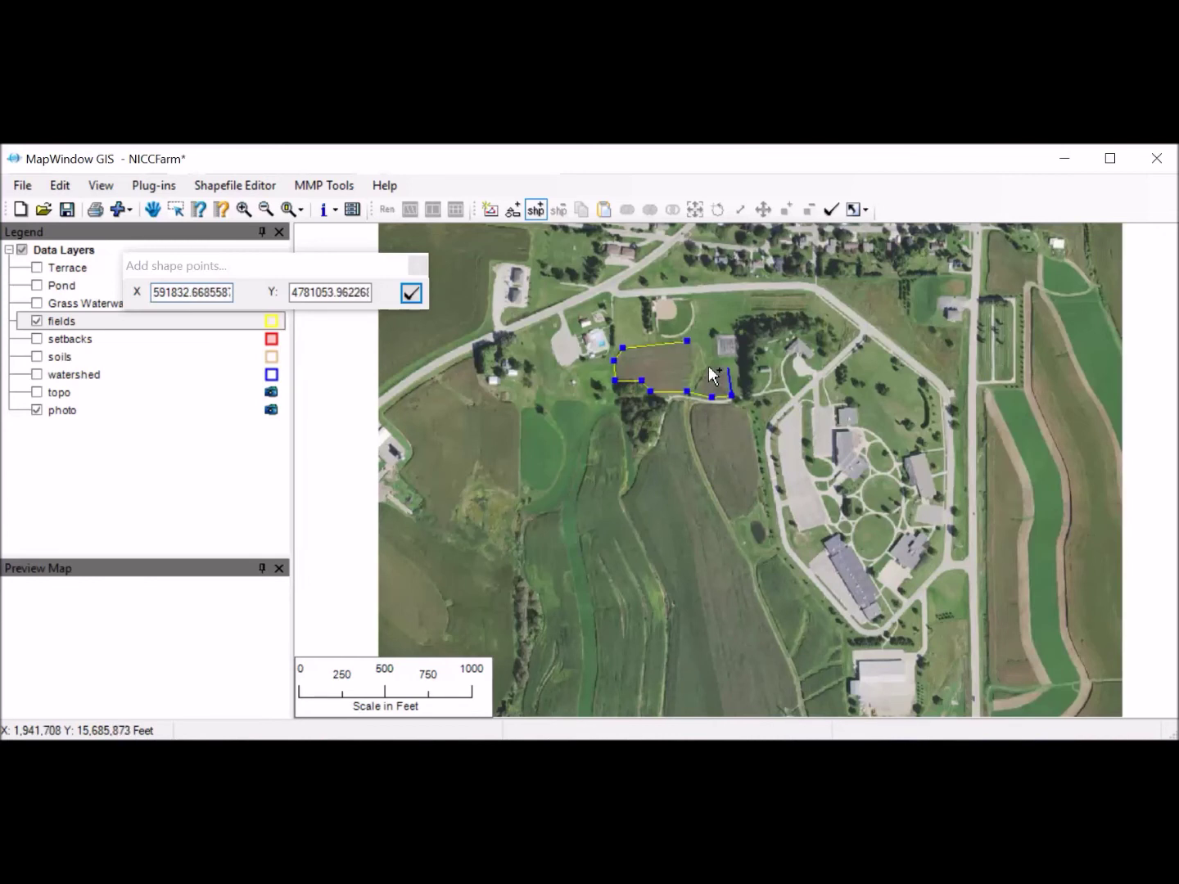
pyautogui.press('Escape')
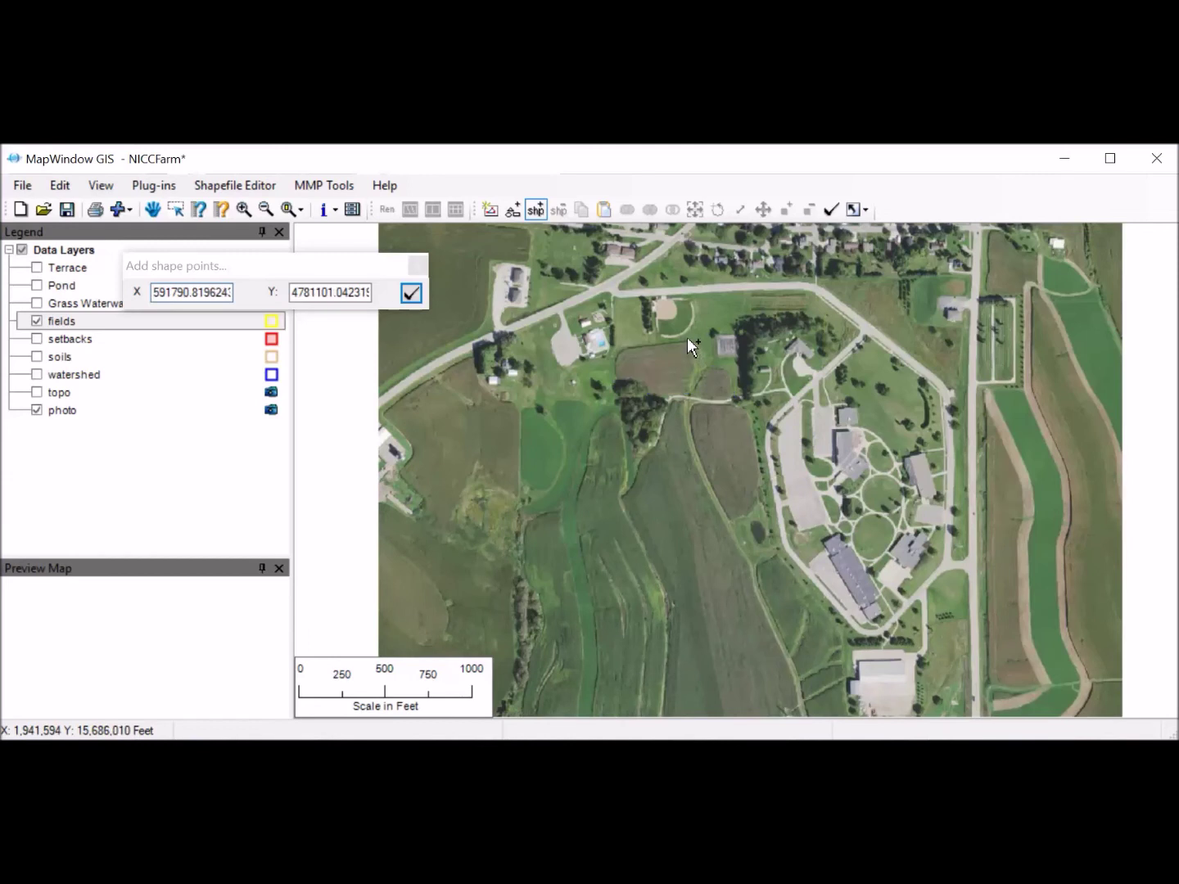
pyautogui.click(689, 340)
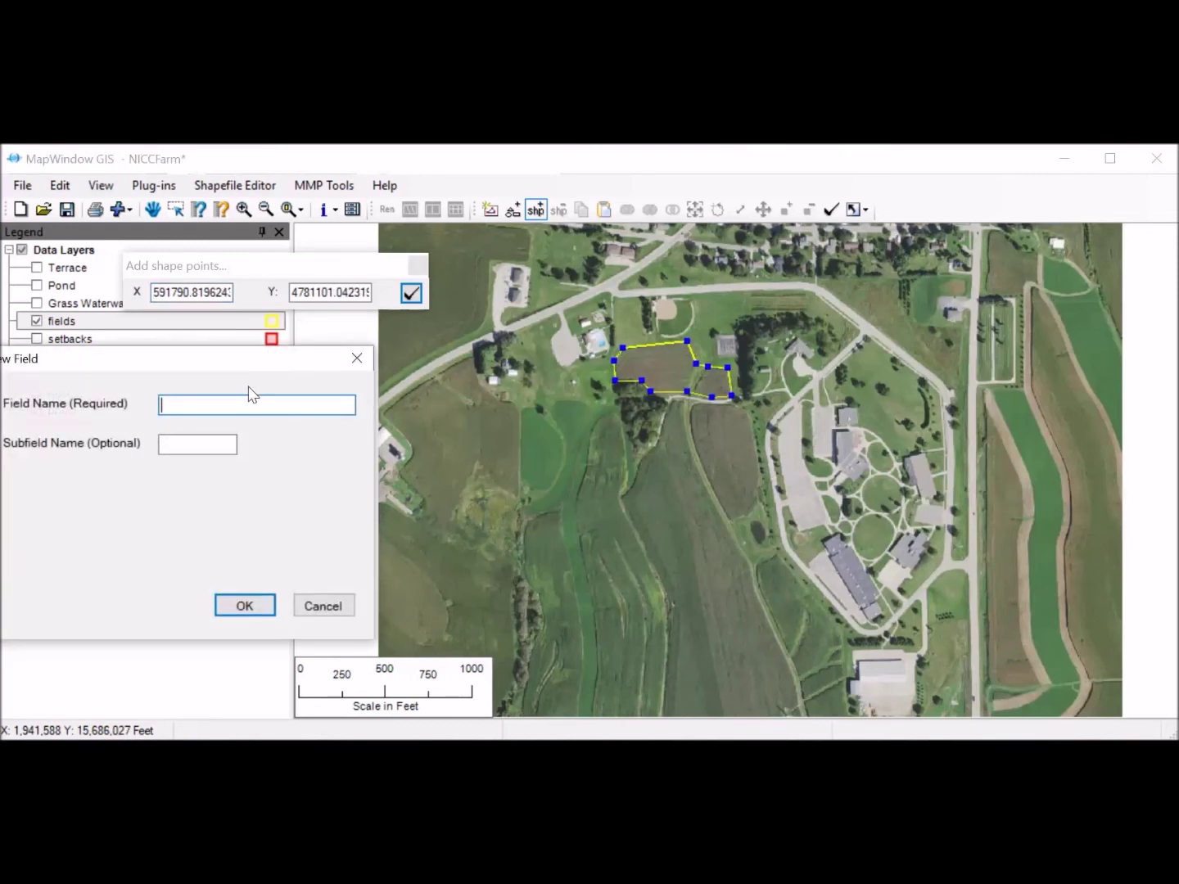
pyautogui.write('1')
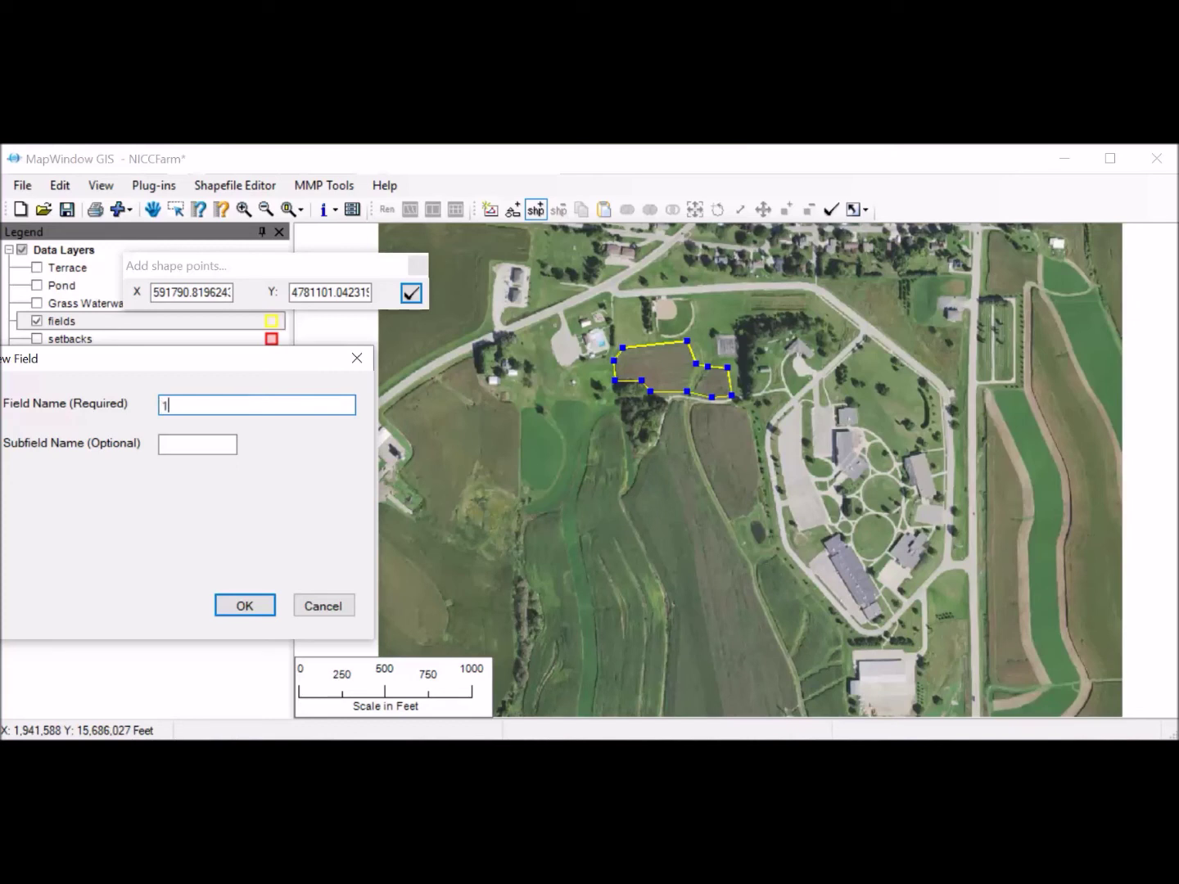
pyautogui.click(249, 611)
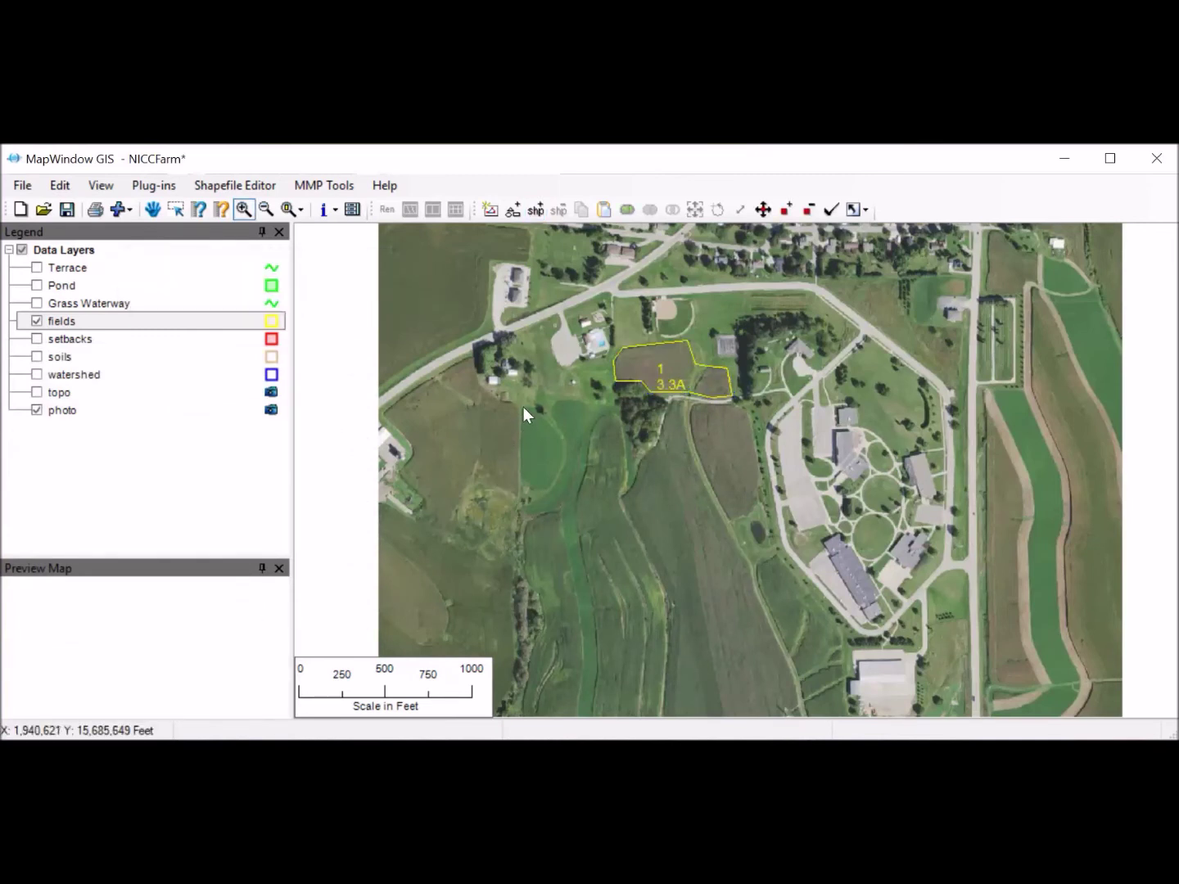
# Start a new shape on the fields layer for the small green field southwest of field 1
pyautogui.click(527, 468)
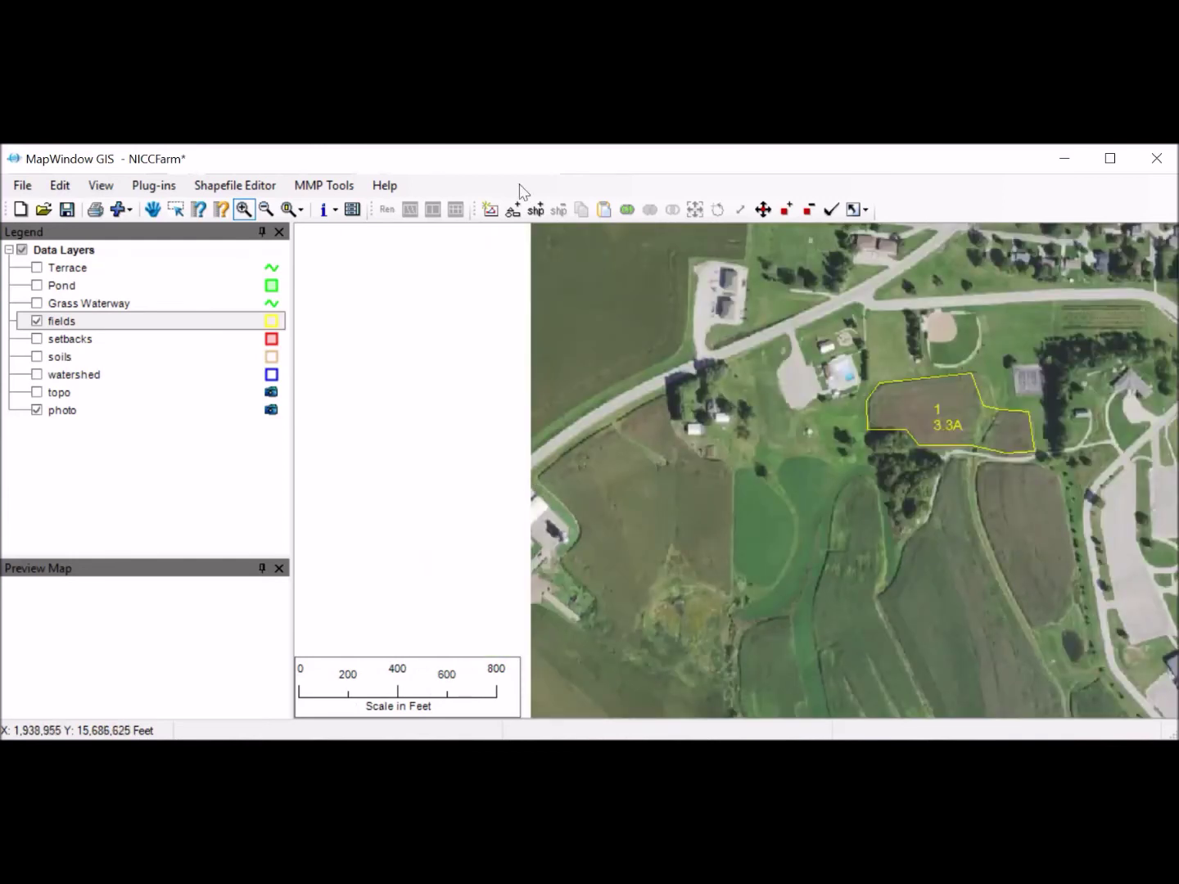
pyautogui.click(536, 209)
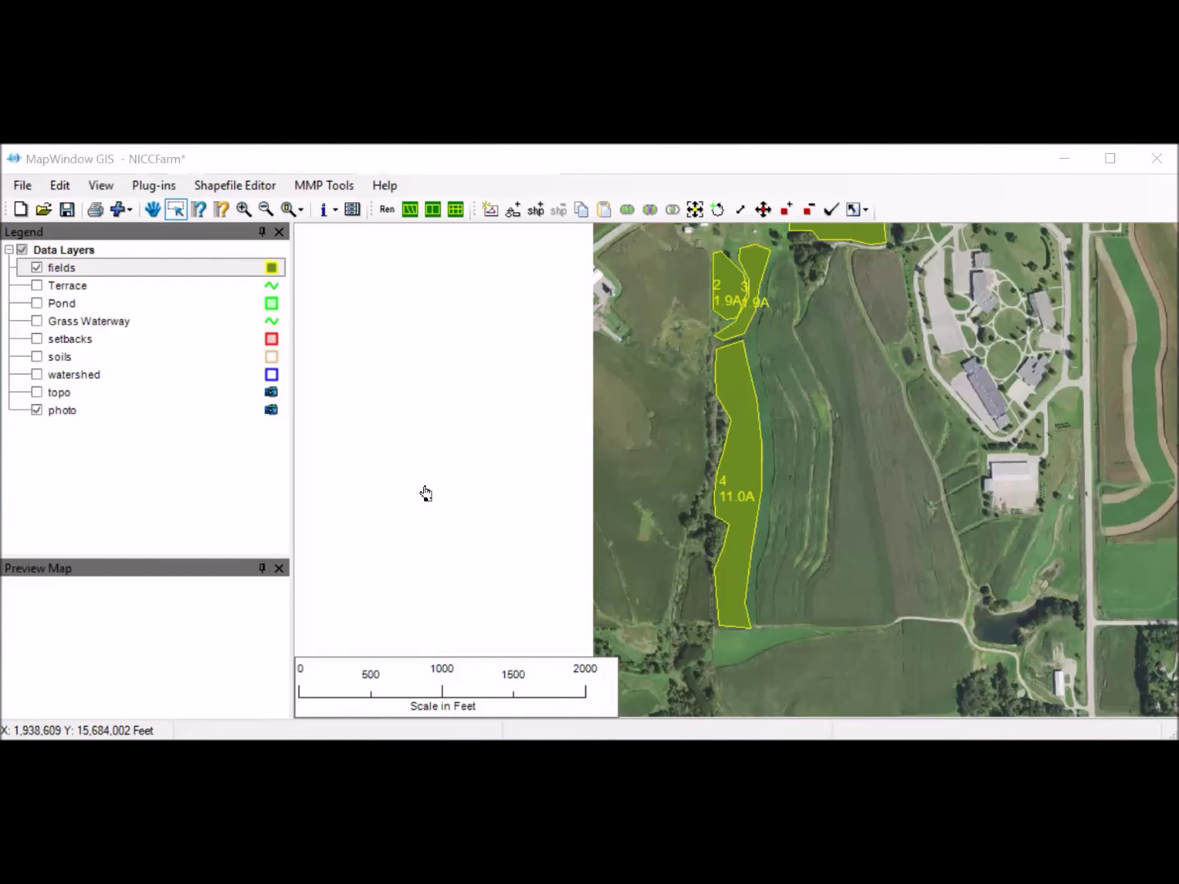
# Trace the narrow strip east of fields 3 and 4 down to the farm lane, overlapping both fields, and name it 5
pyautogui.click(537, 212)
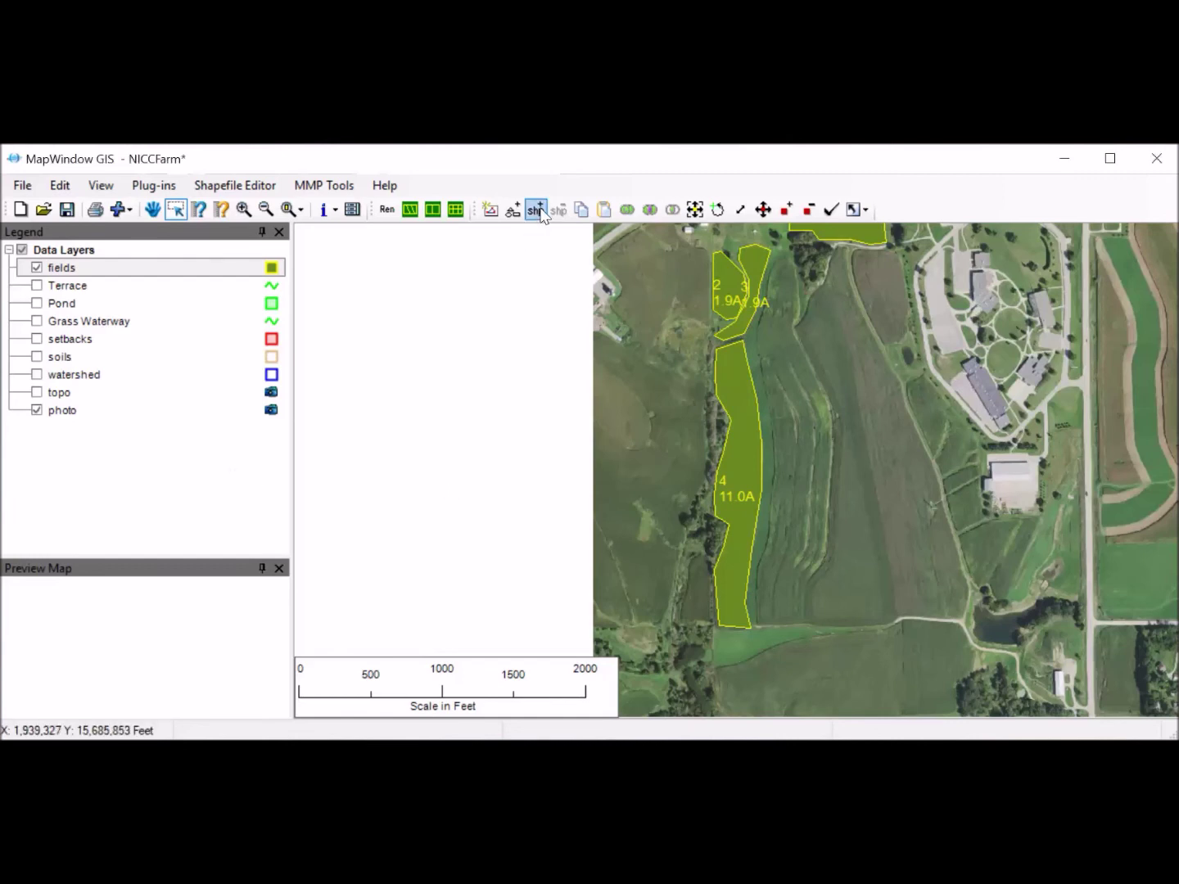
pyautogui.click(755, 255)
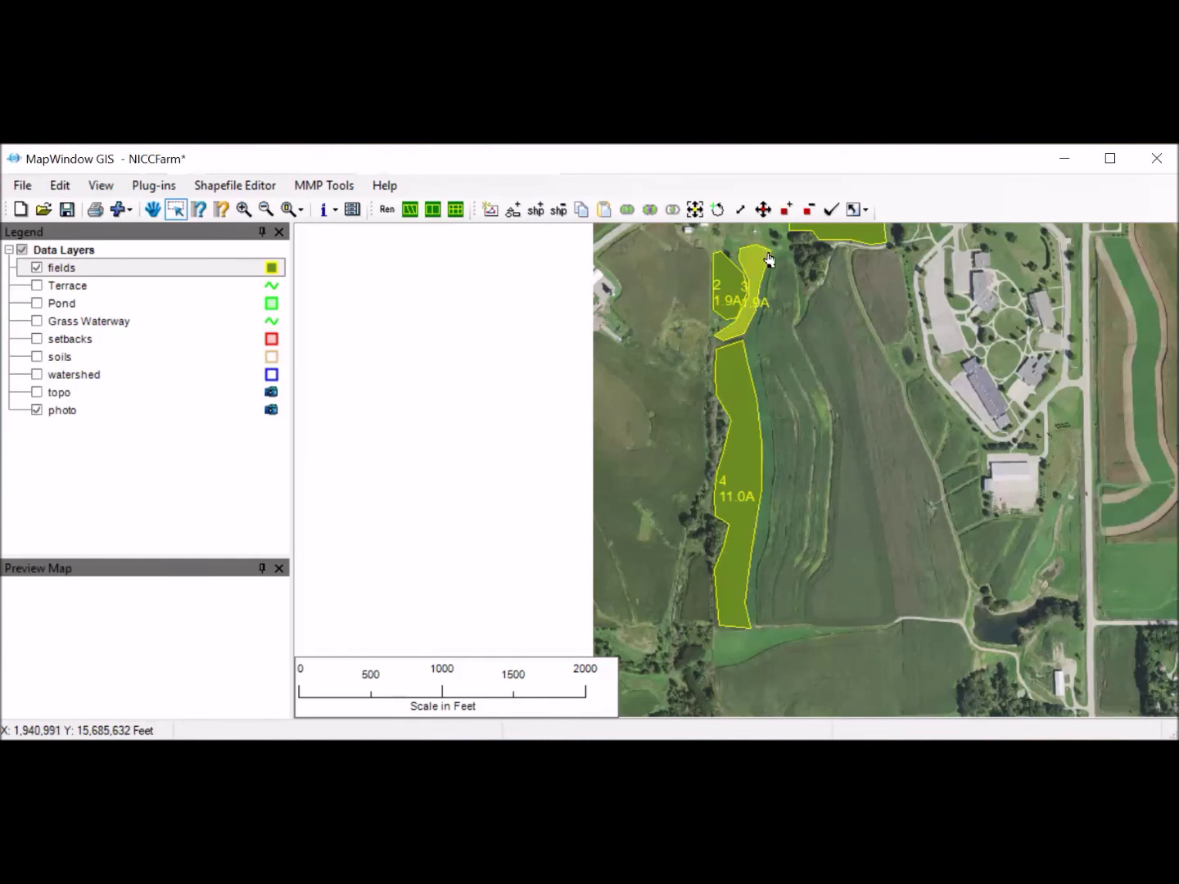
pyautogui.click(535, 210)
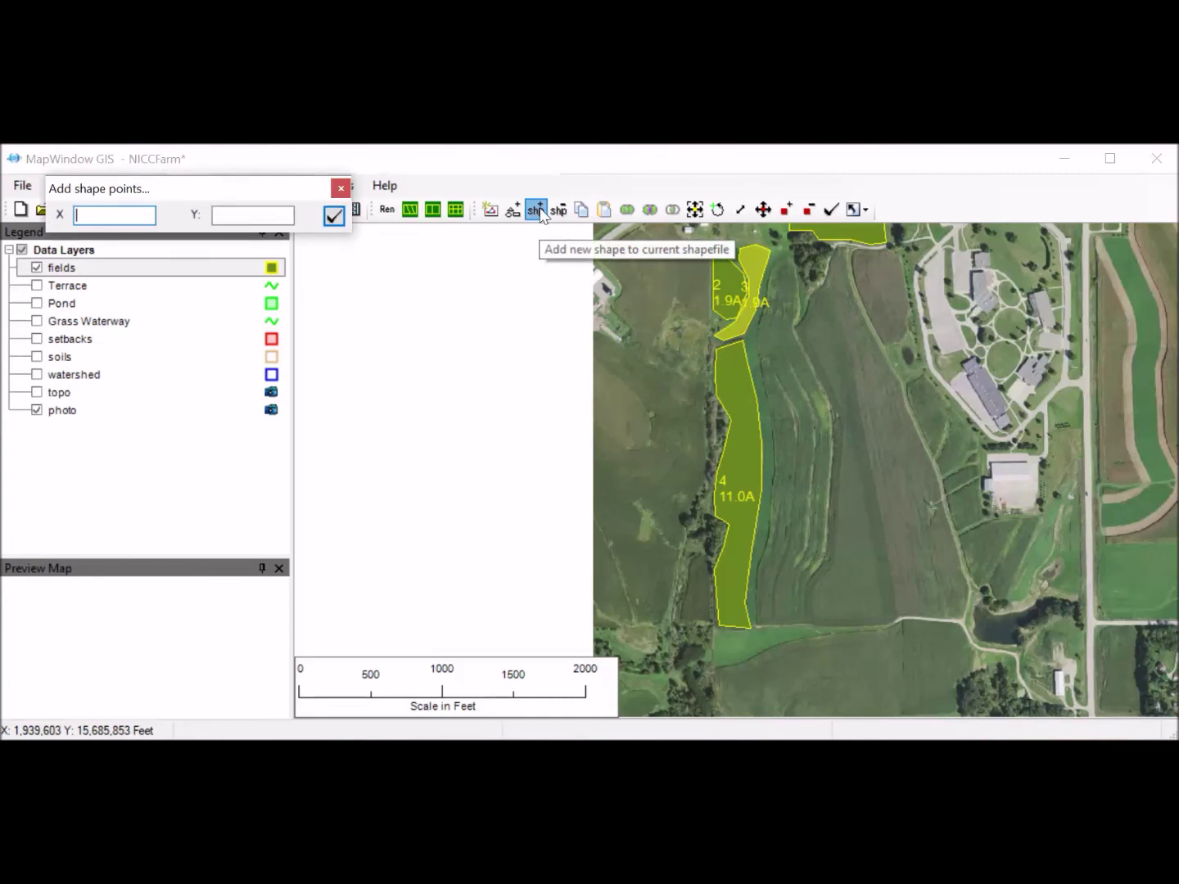
pyautogui.click(763, 257)
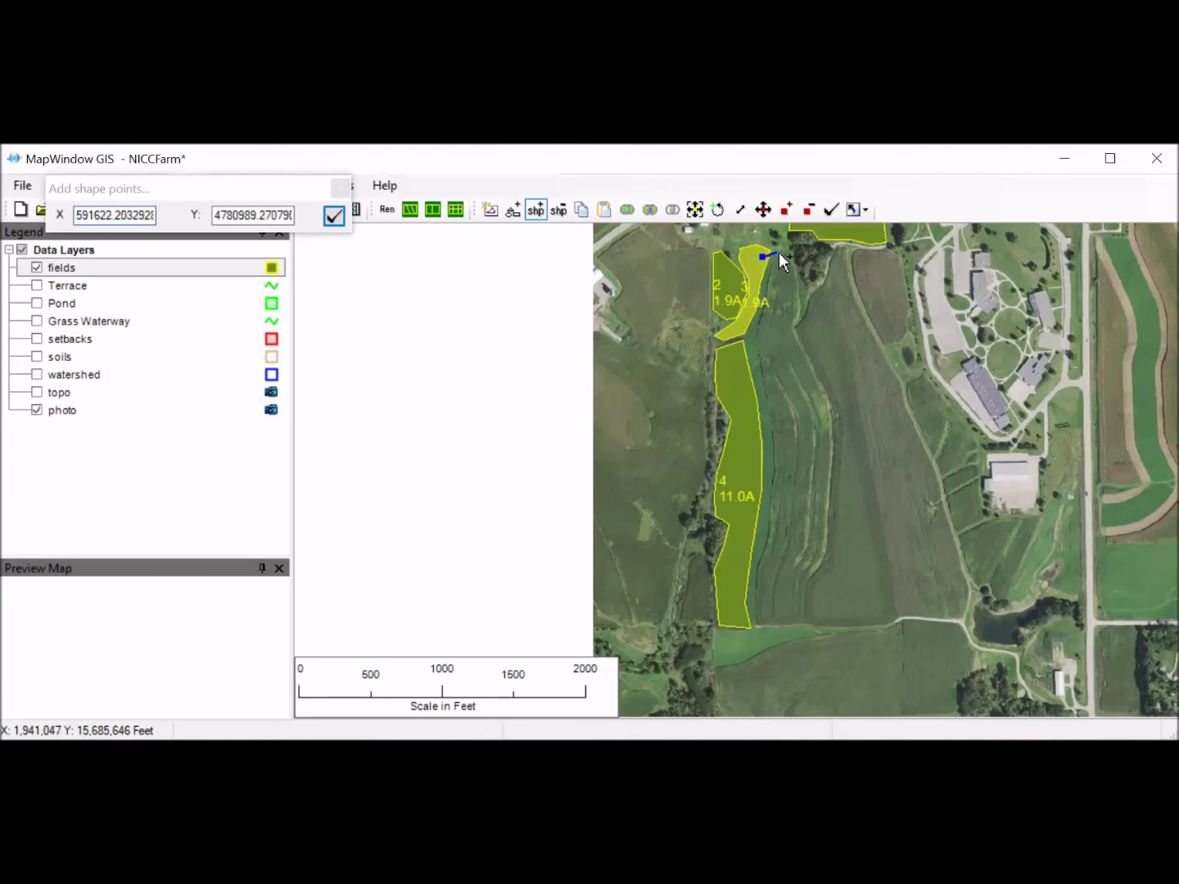
pyautogui.click(777, 252)
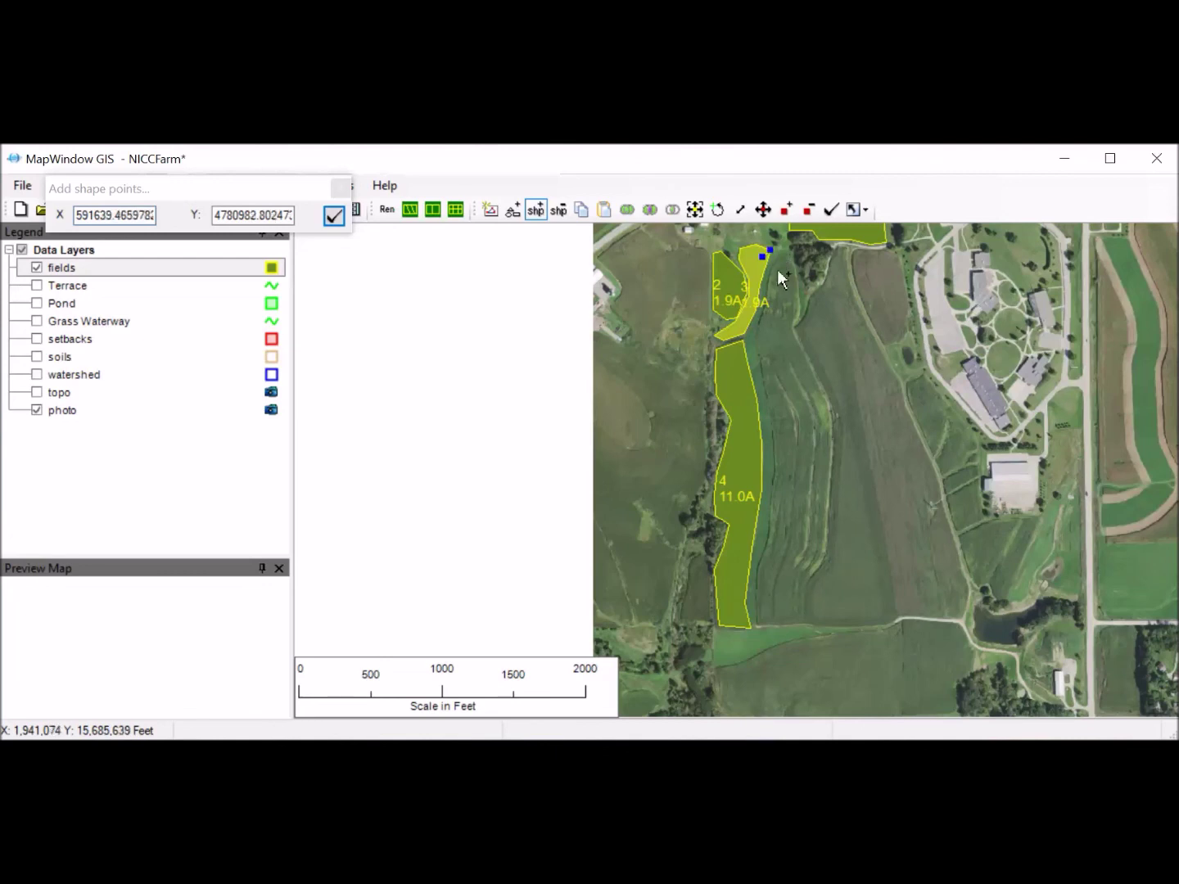
pyautogui.click(754, 332)
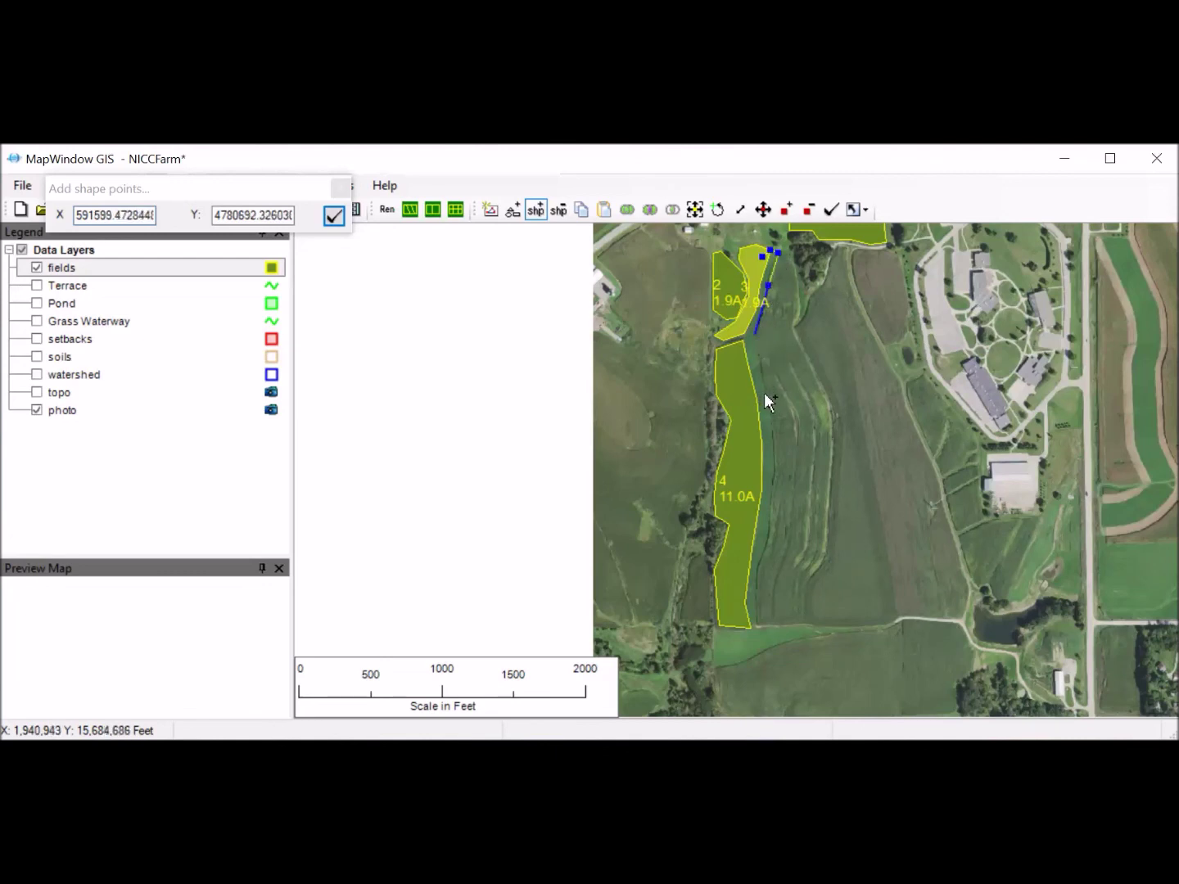
pyautogui.click(772, 452)
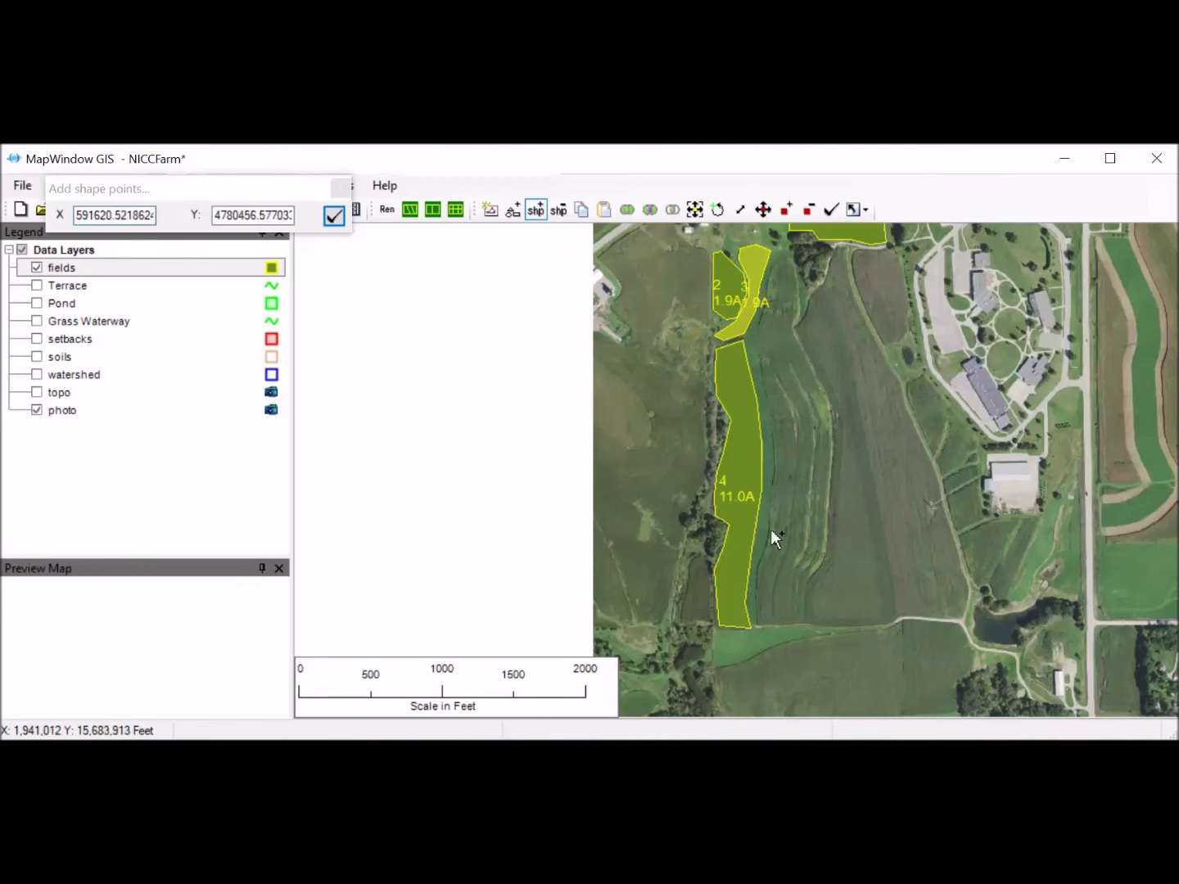
pyautogui.click(771, 499)
pyautogui.click(764, 549)
pyautogui.click(756, 575)
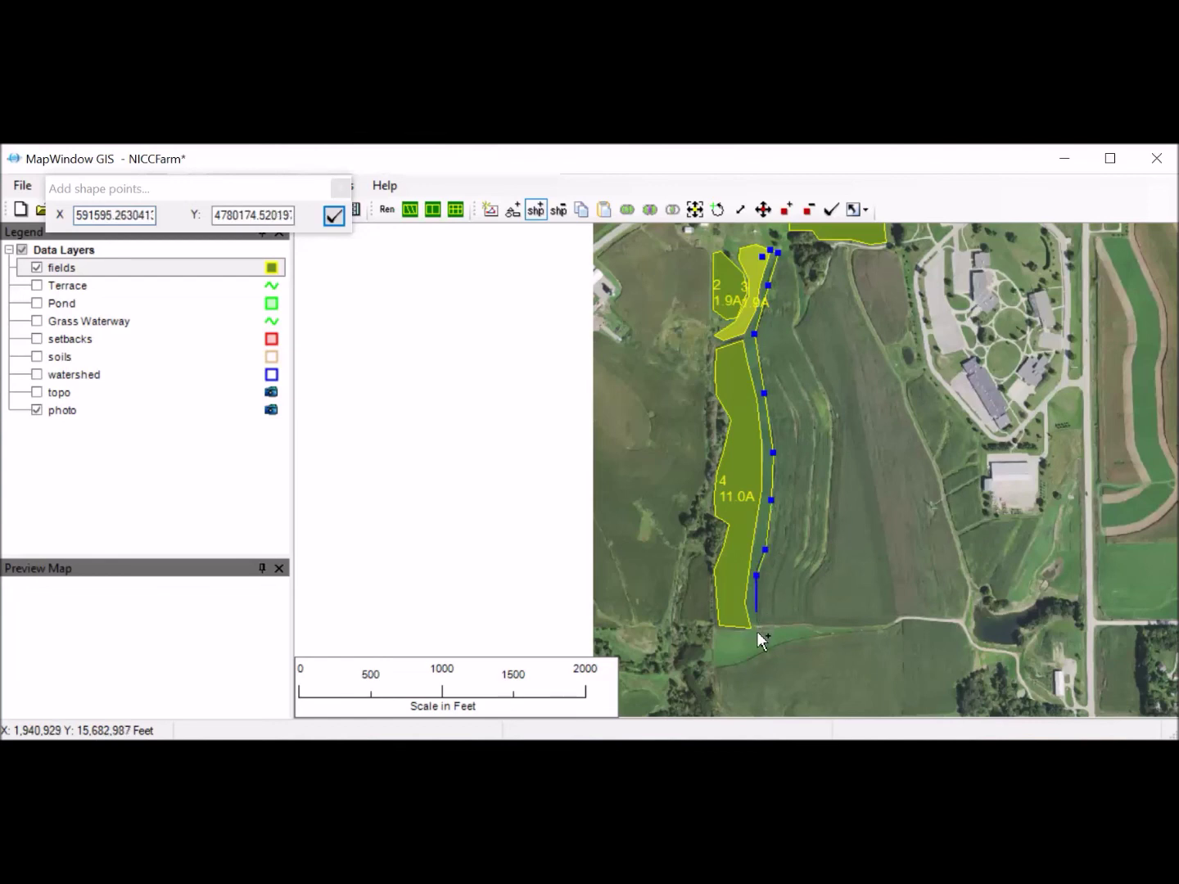
pyautogui.click(758, 622)
pyautogui.click(731, 620)
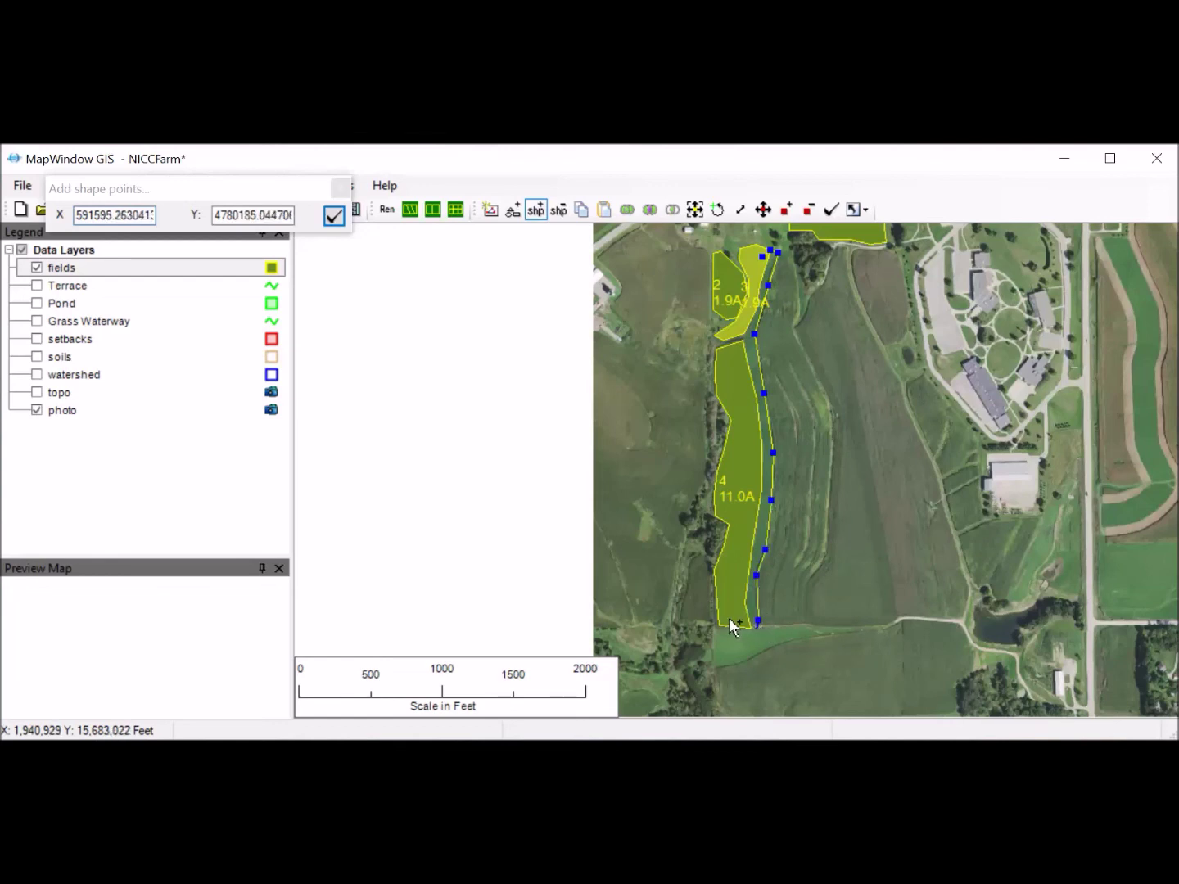
pyautogui.doubleClick(740, 619)
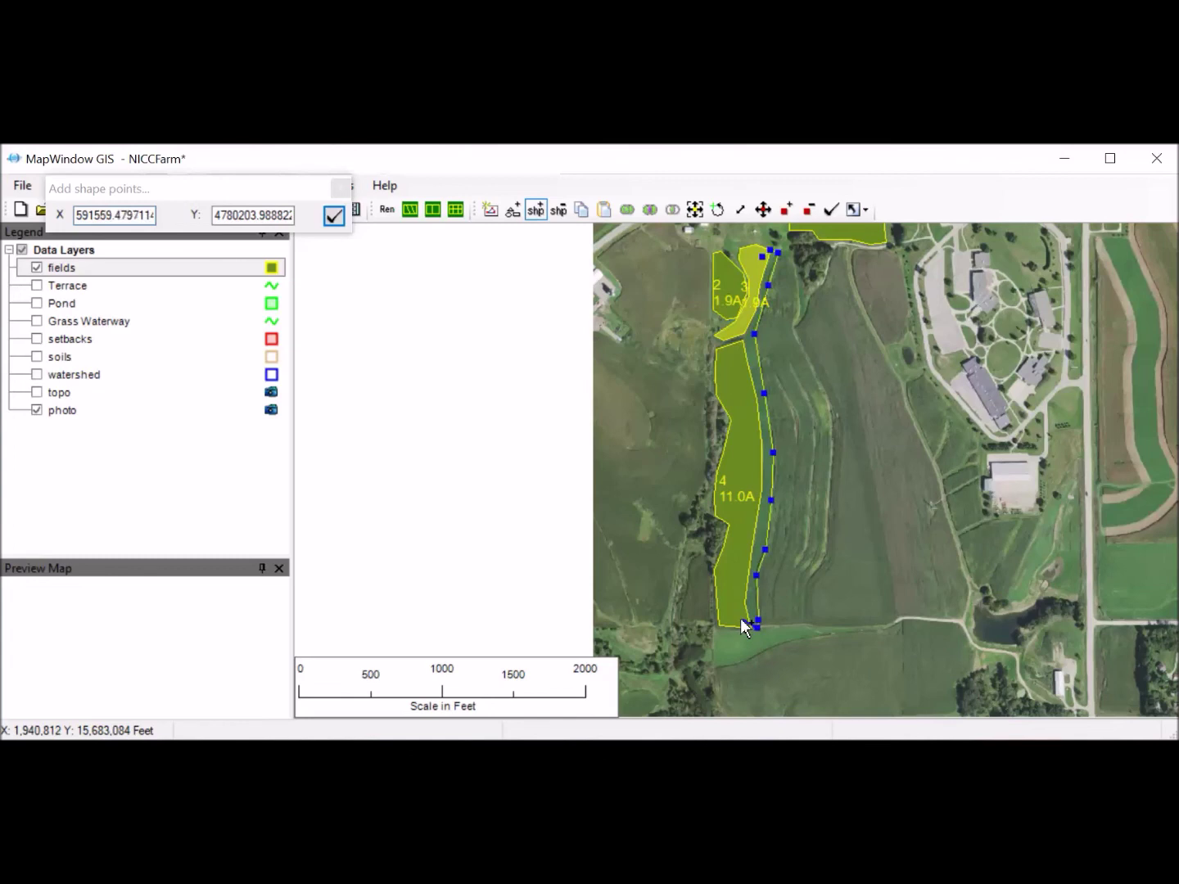
pyautogui.click(736, 533)
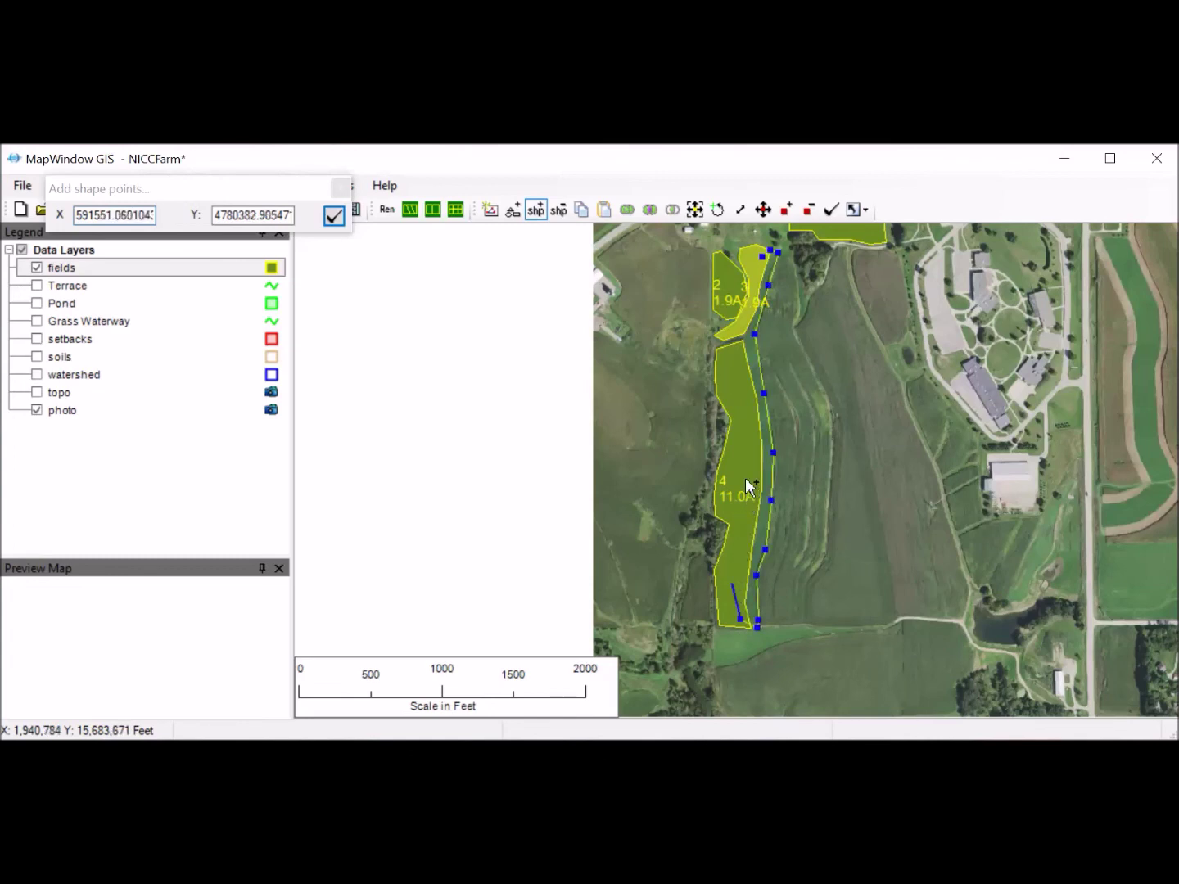
pyautogui.click(740, 387)
pyautogui.click(735, 352)
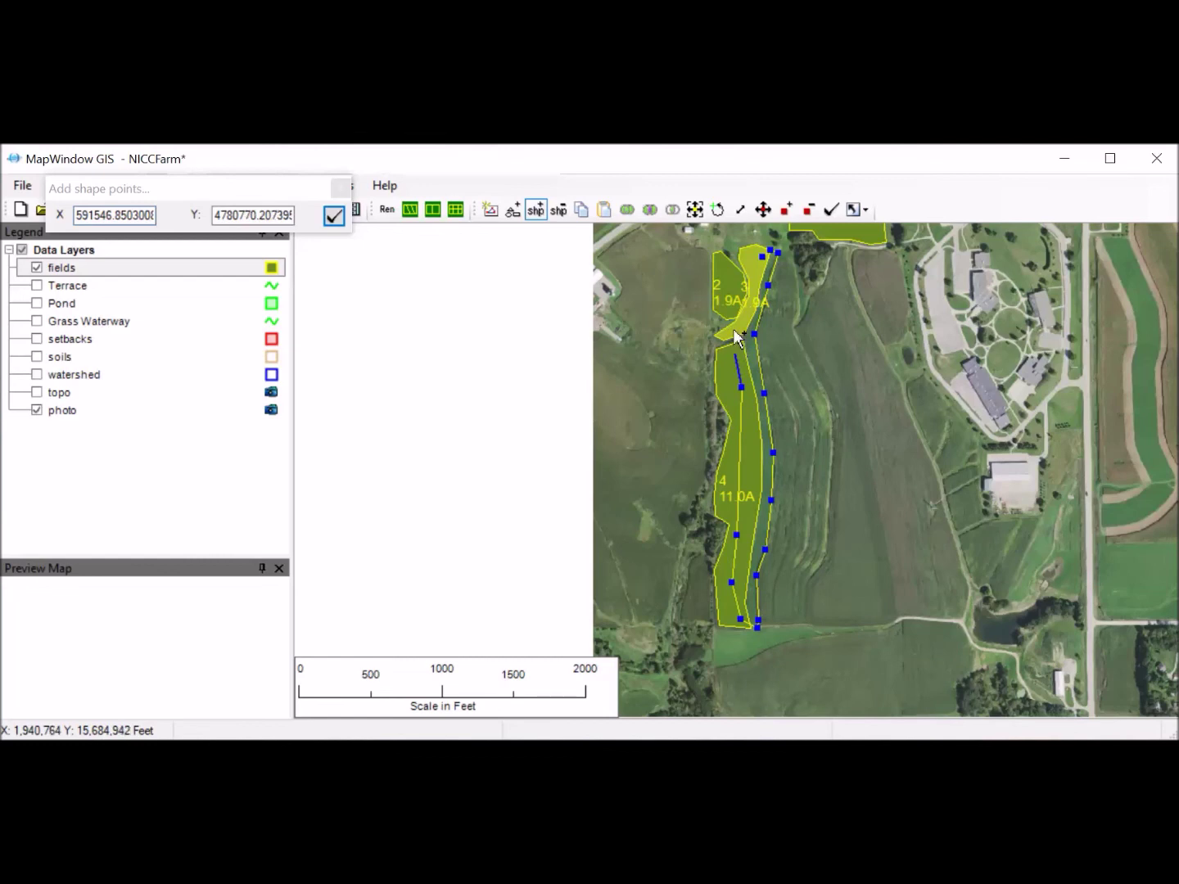
pyautogui.rightClick(745, 321)
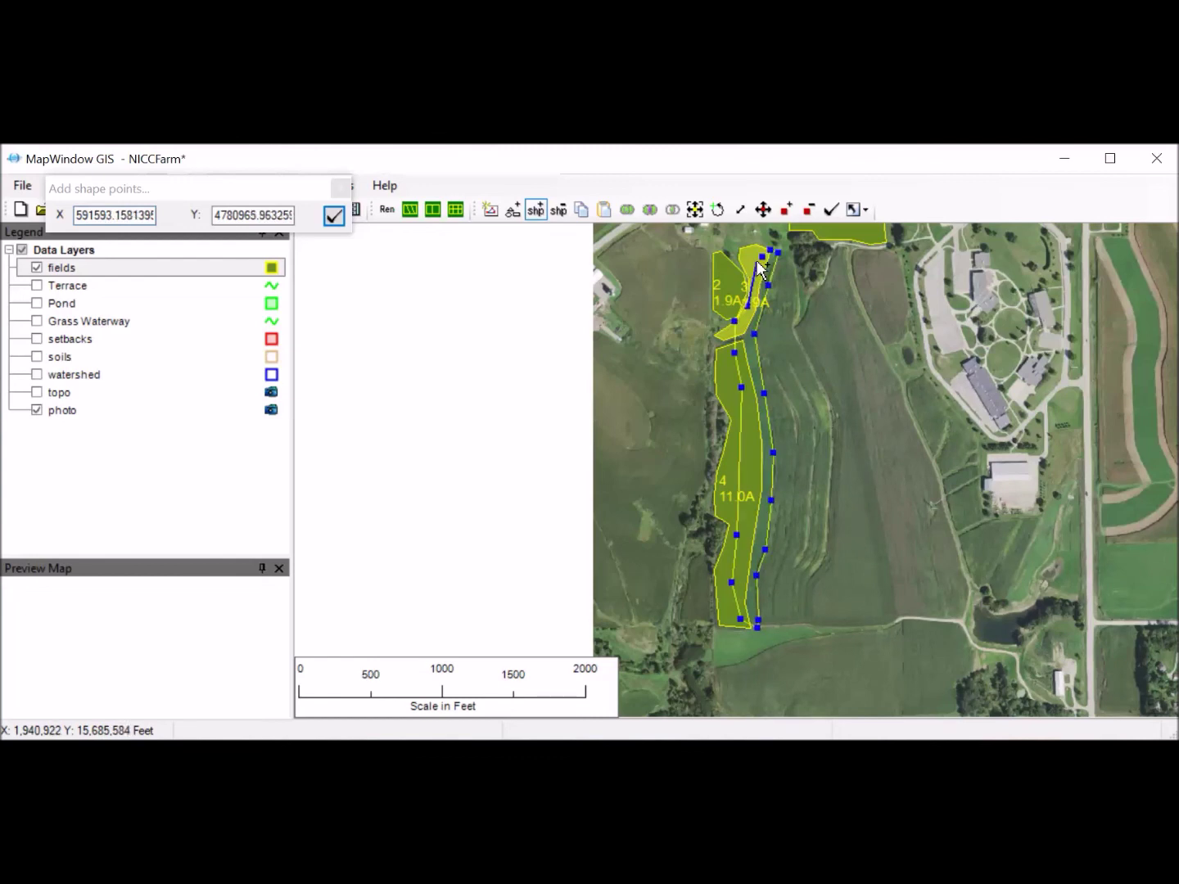
pyautogui.click(757, 261)
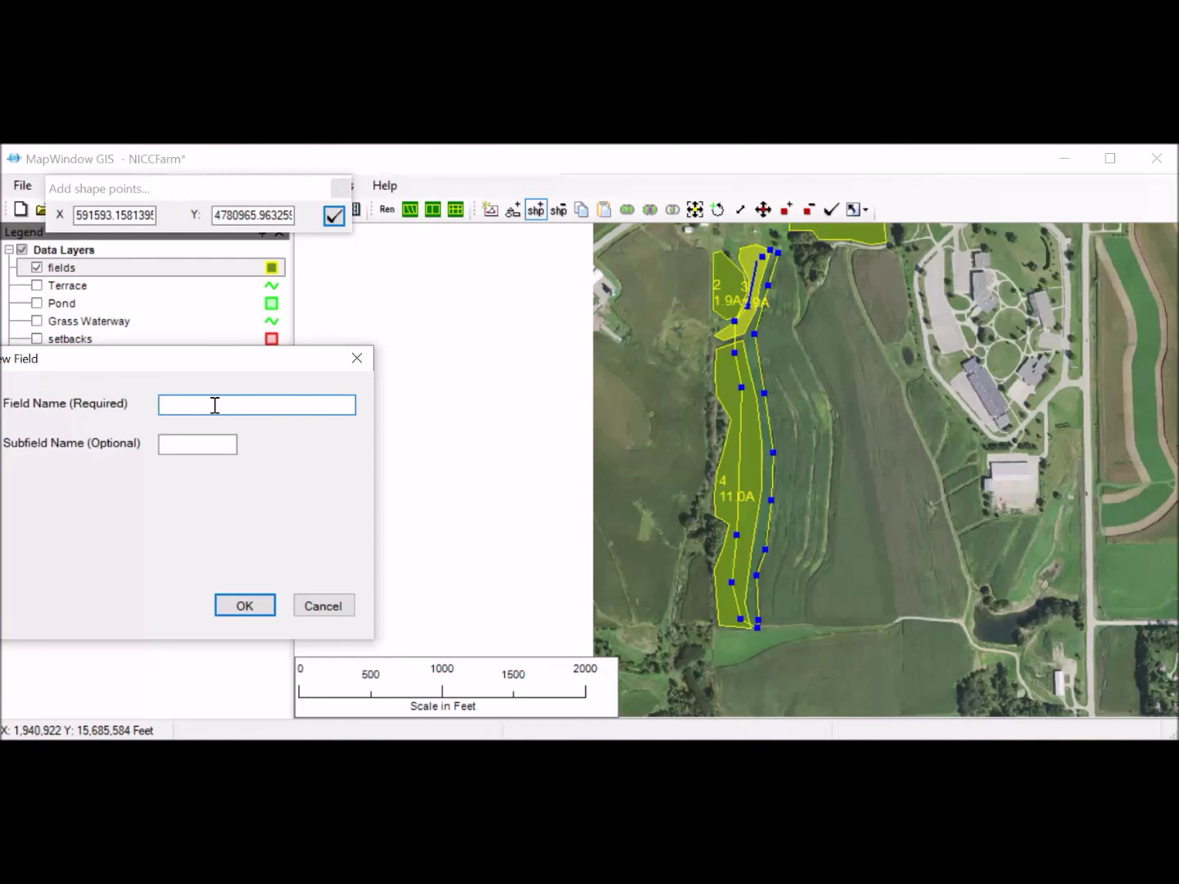
pyautogui.write('5')
pyautogui.click(244, 606)
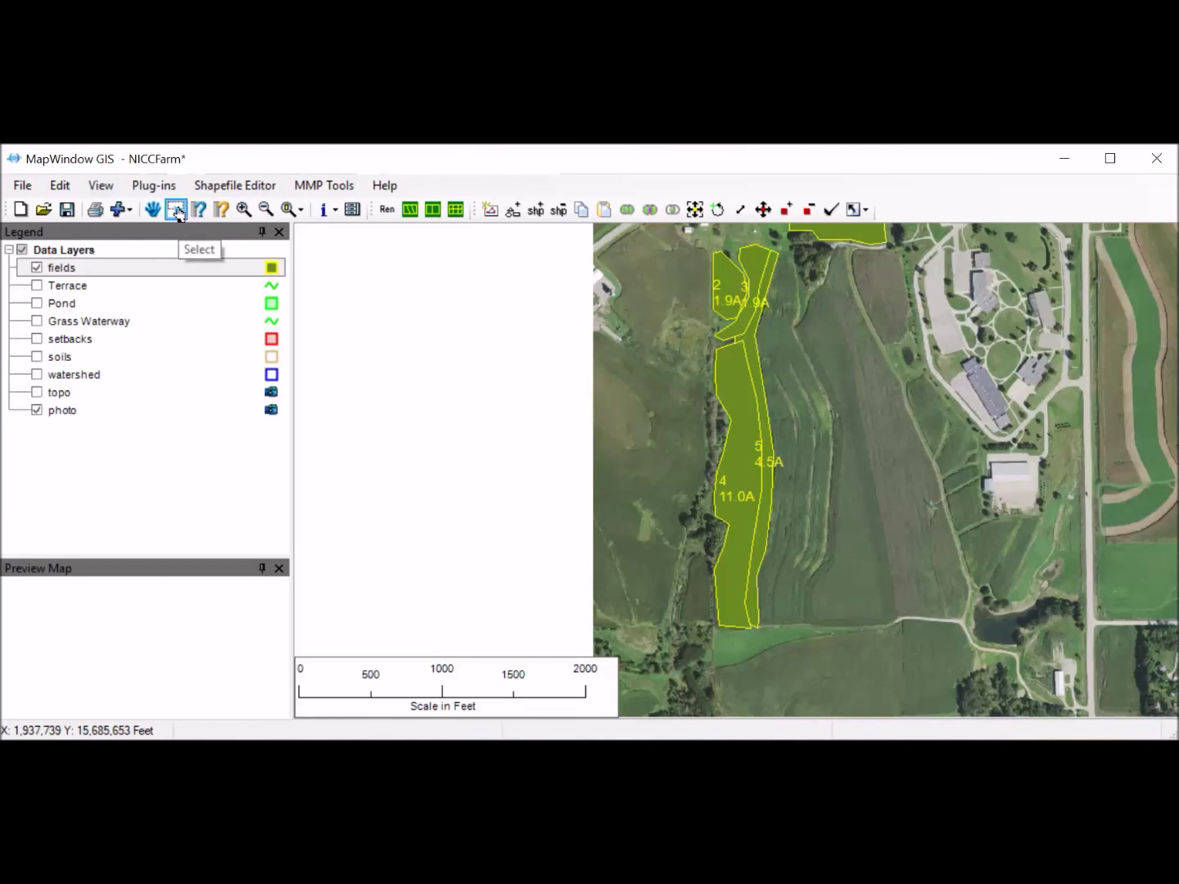
# Delete the field 5 shape from the fields layer and undo that deletion
pyautogui.click(755, 346)
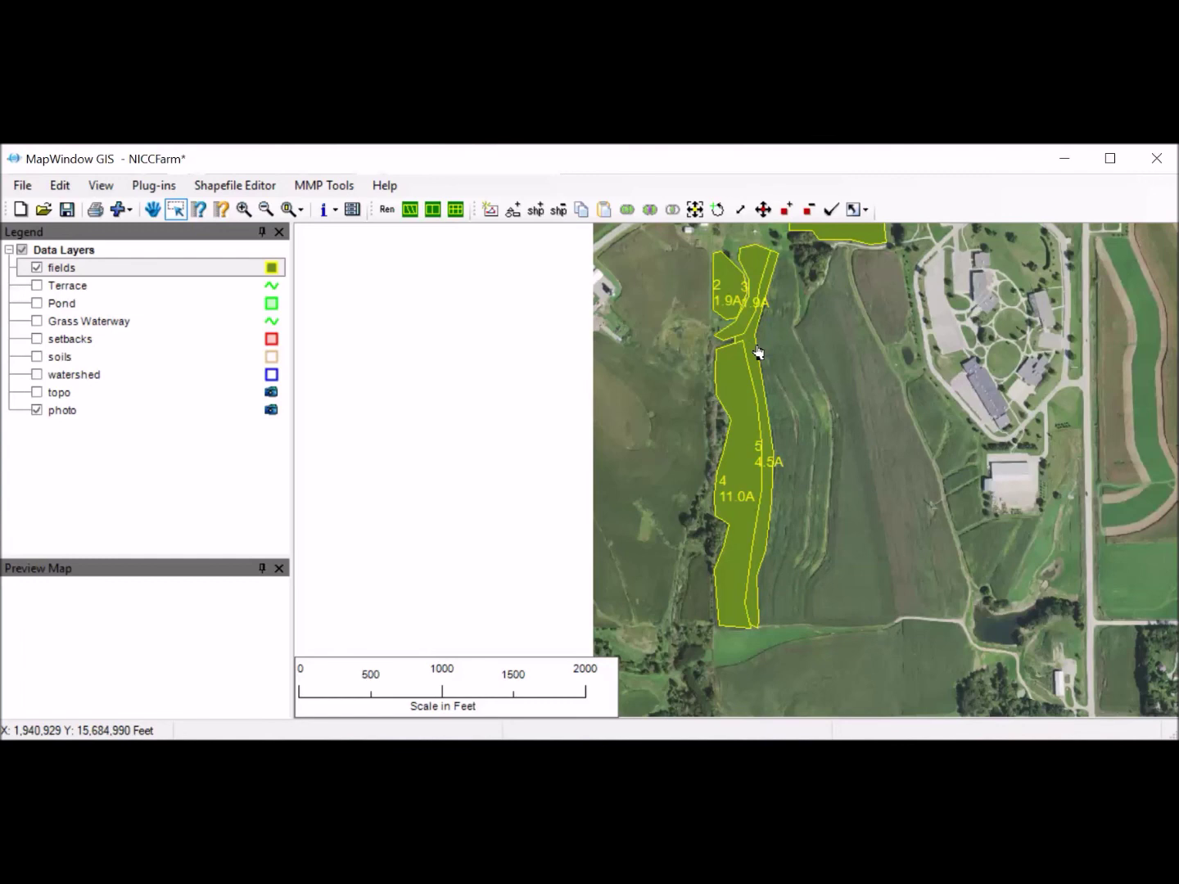
pyautogui.click(754, 346)
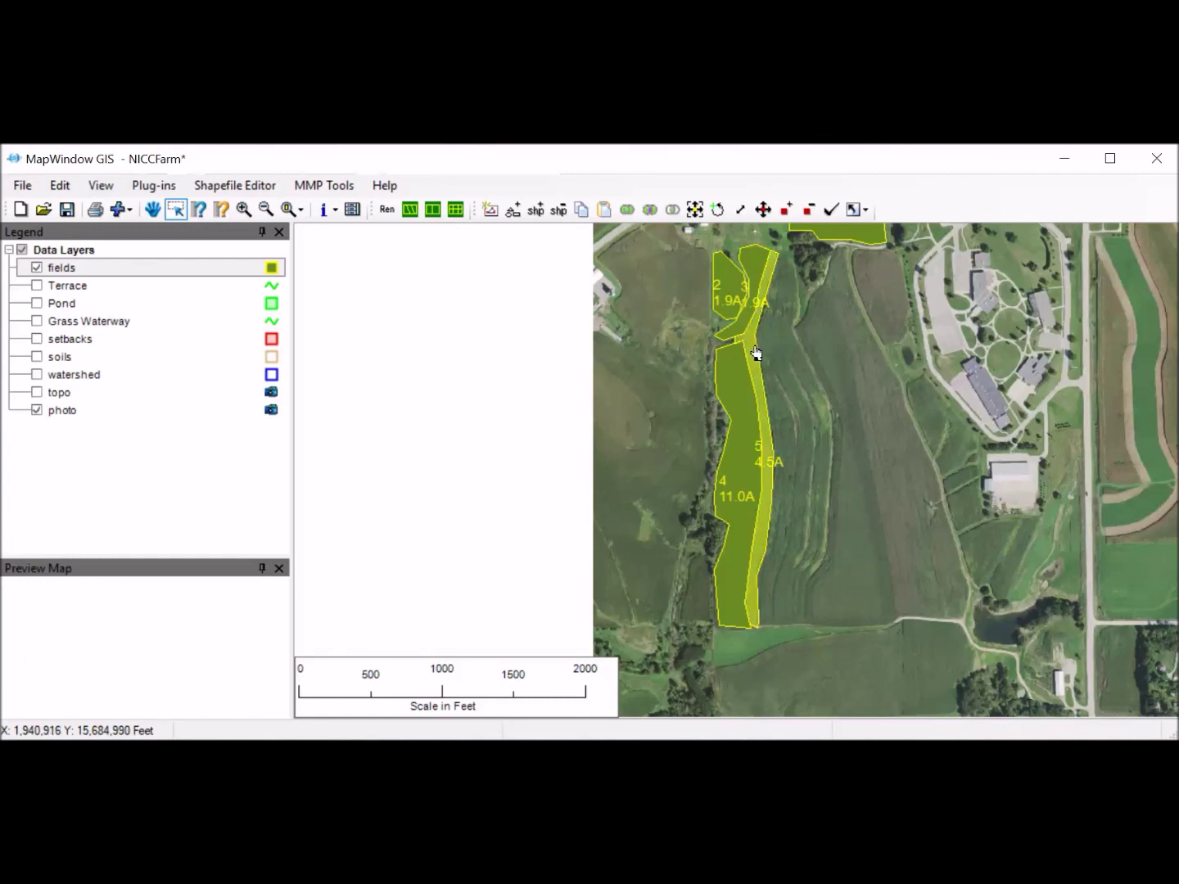
pyautogui.click(558, 210)
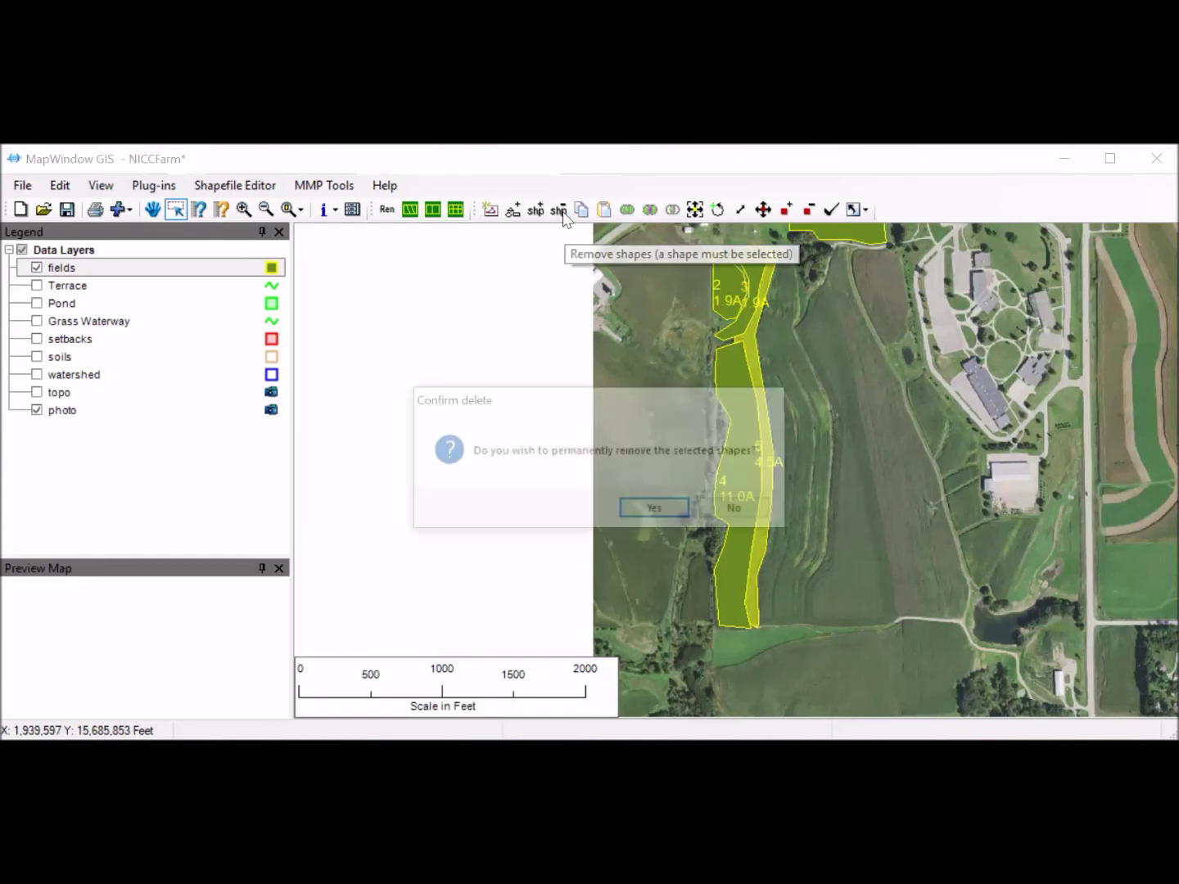
pyautogui.click(659, 511)
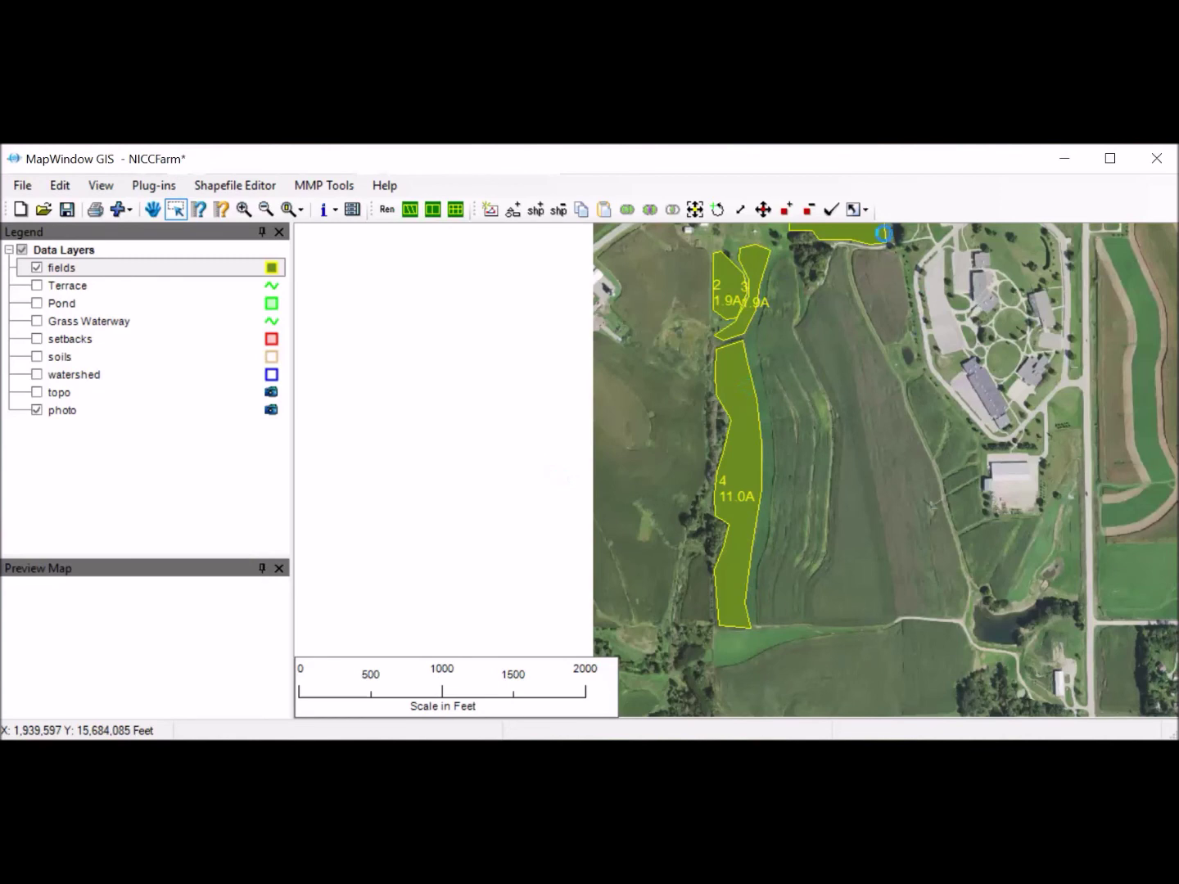
pyautogui.click(864, 209)
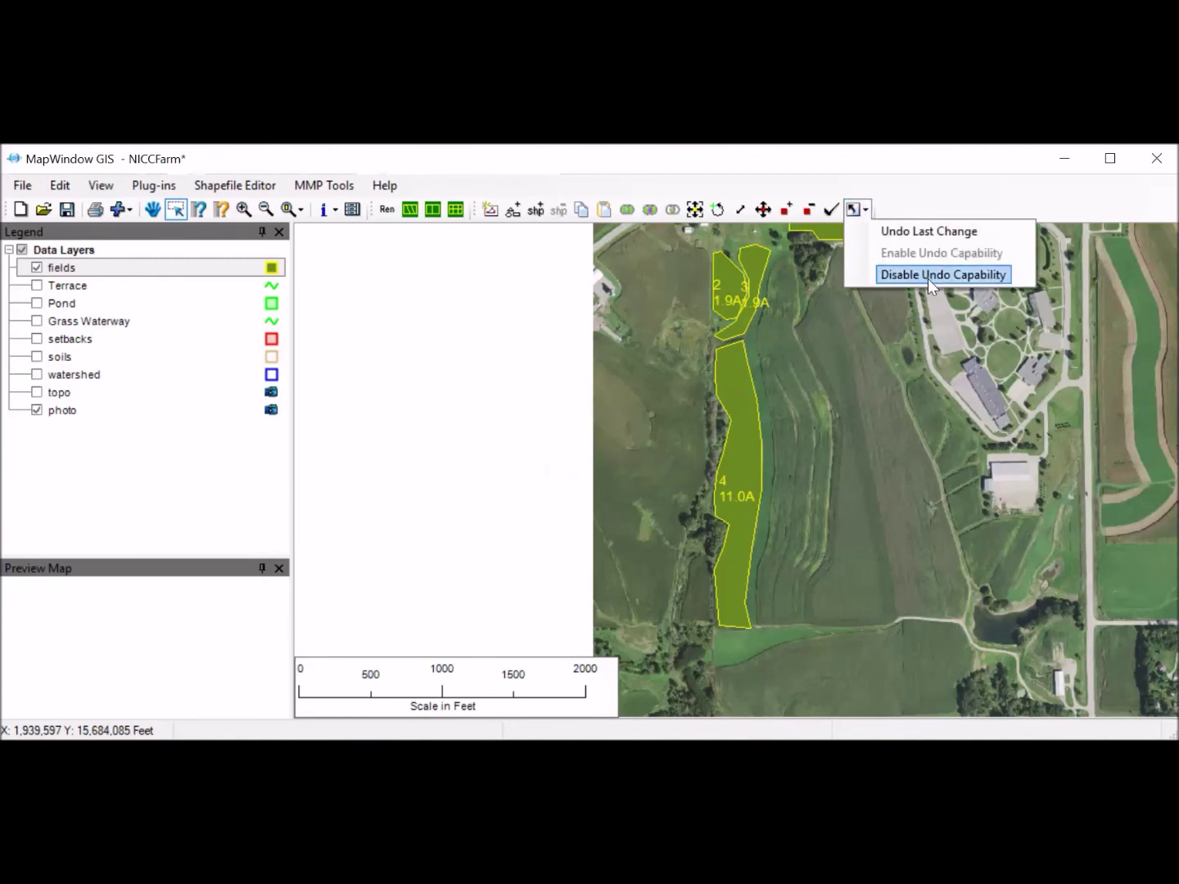
pyautogui.click(930, 232)
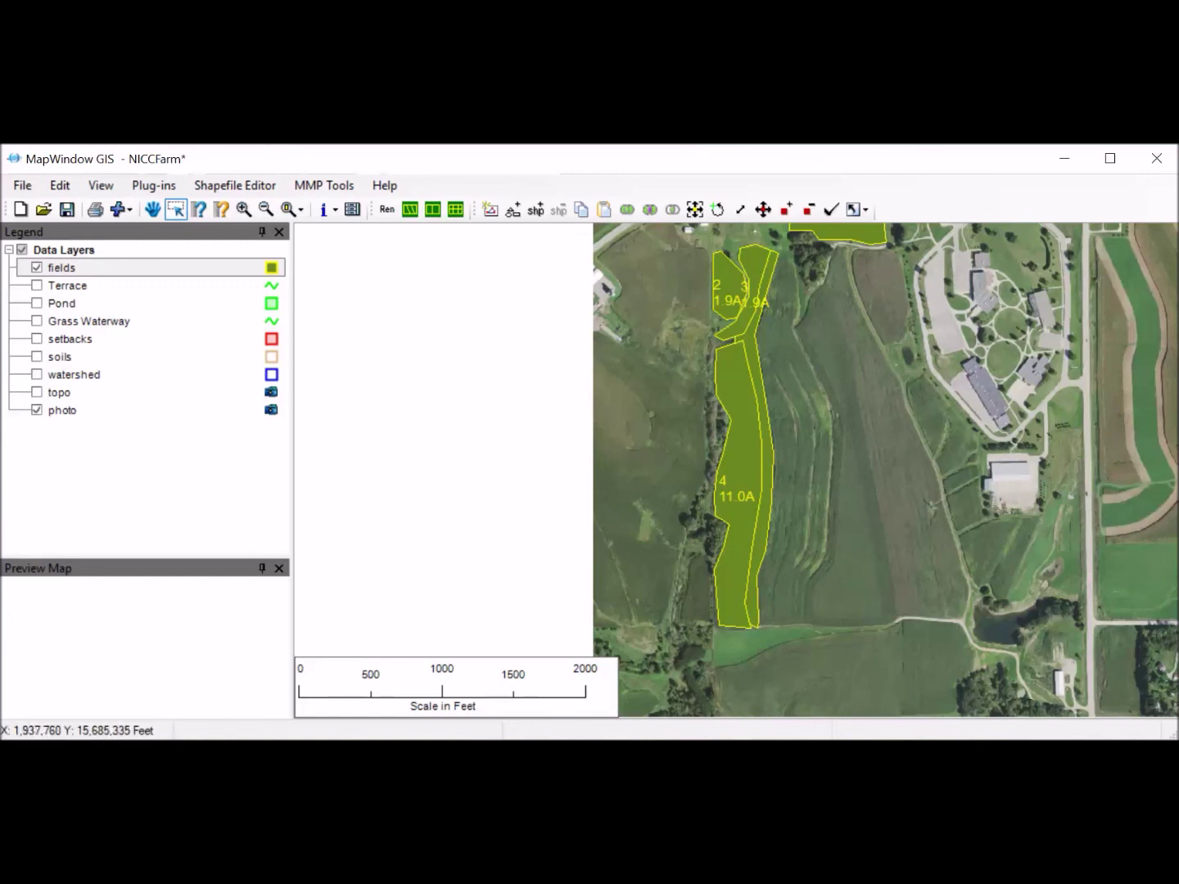
# Export the mapped farm as a new MMP plan named NICCFarm.mmp, replacing the existing file, and open it in Manure Management Planner
pyautogui.click(62, 410)
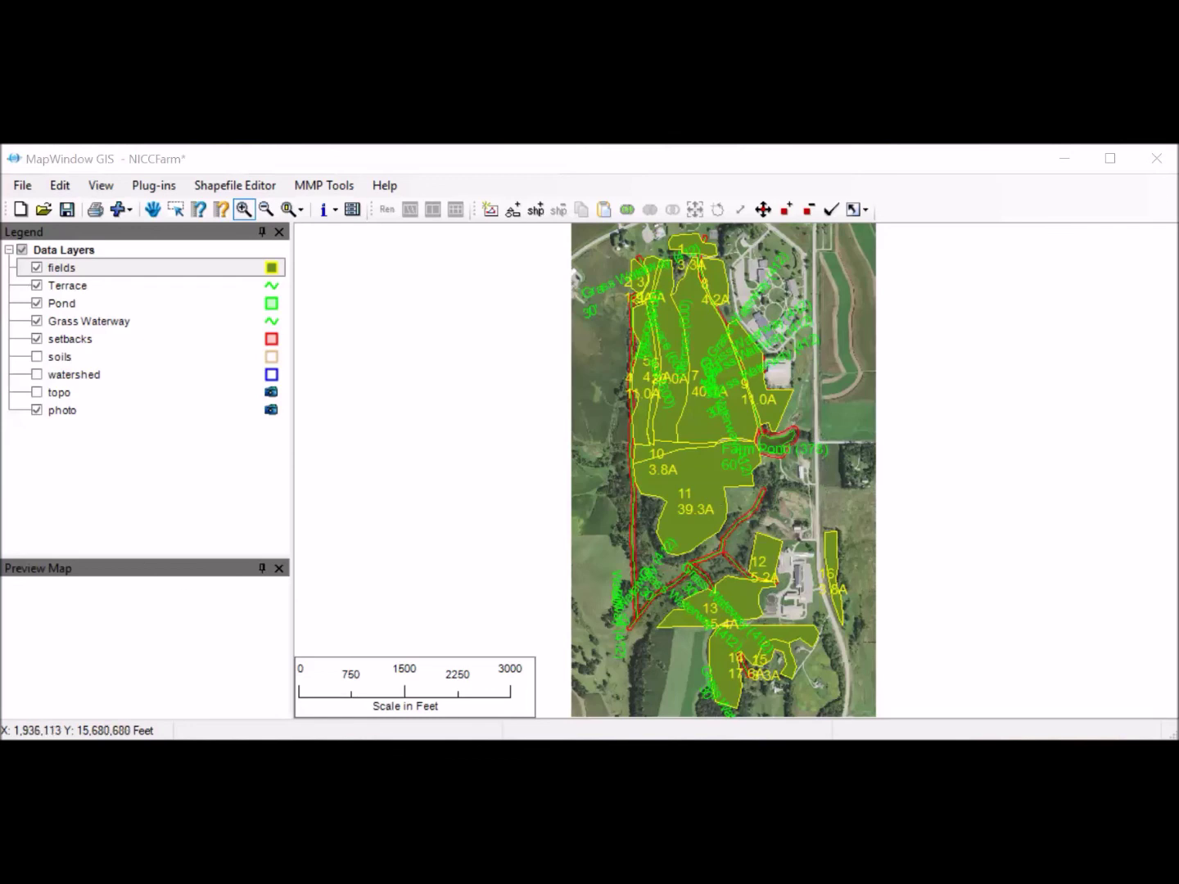
pyautogui.click(319, 186)
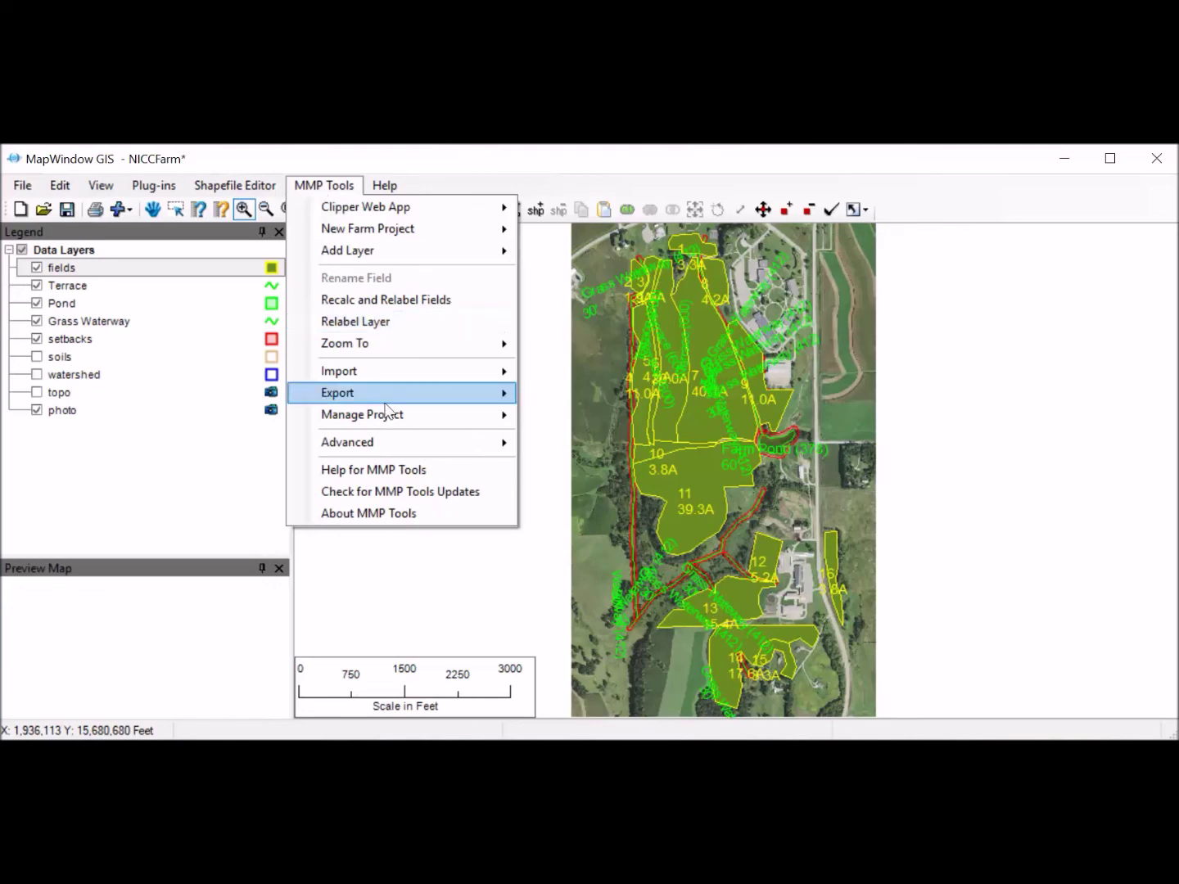
pyautogui.moveTo(413, 395)
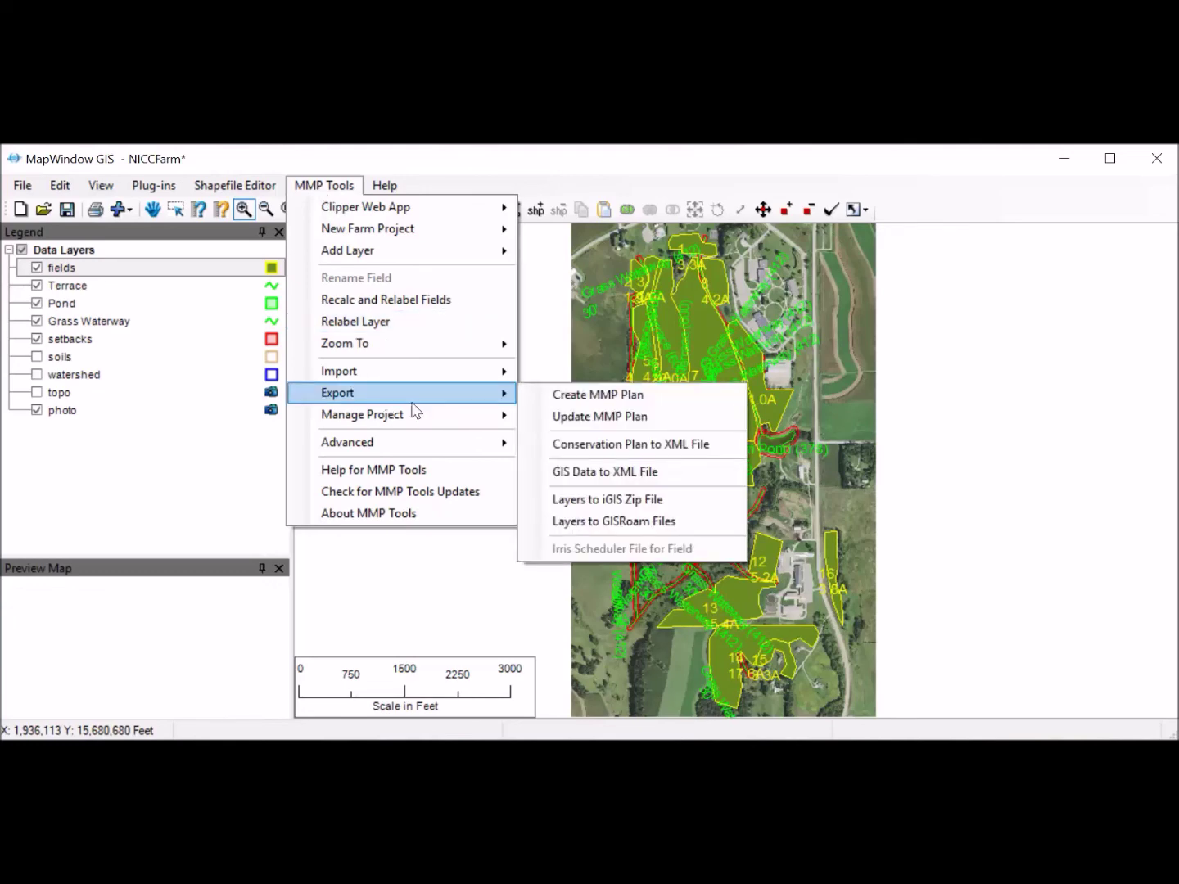
pyautogui.click(610, 394)
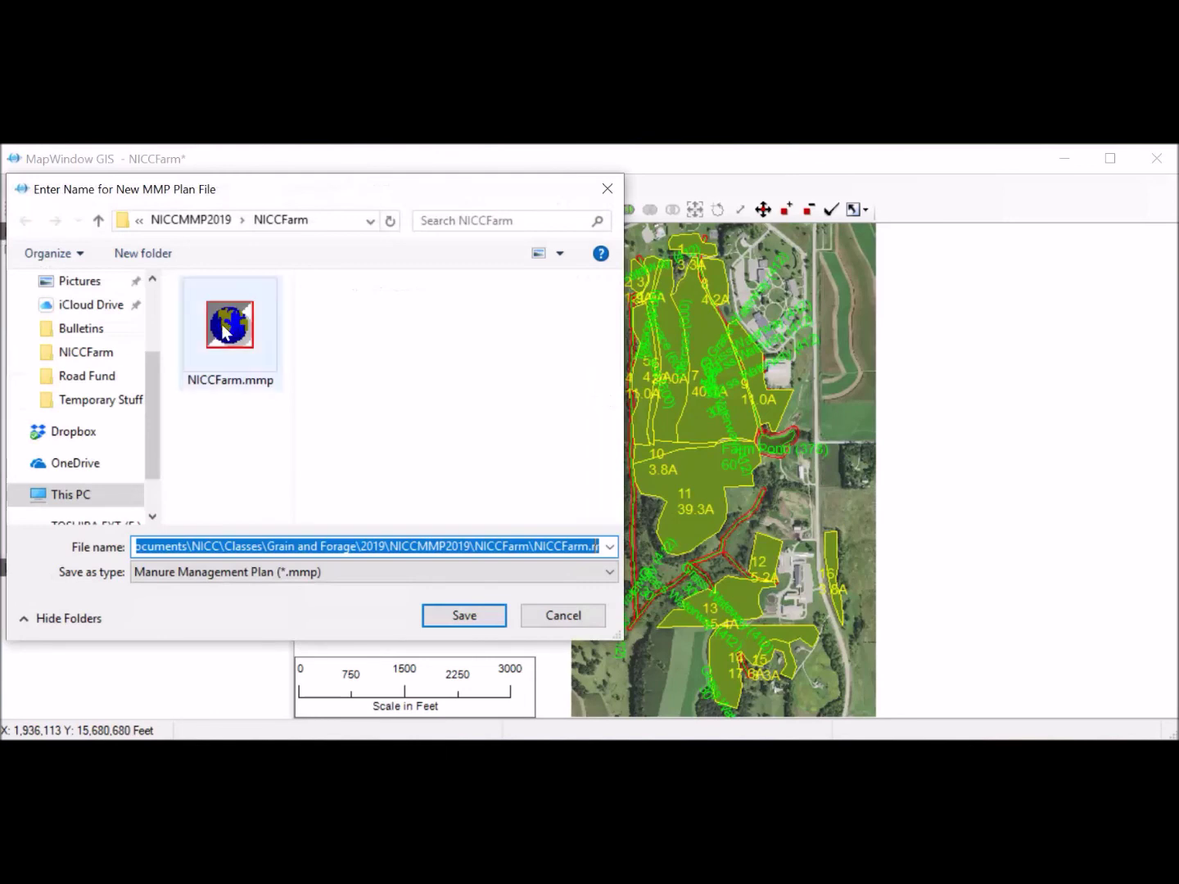
pyautogui.click(479, 614)
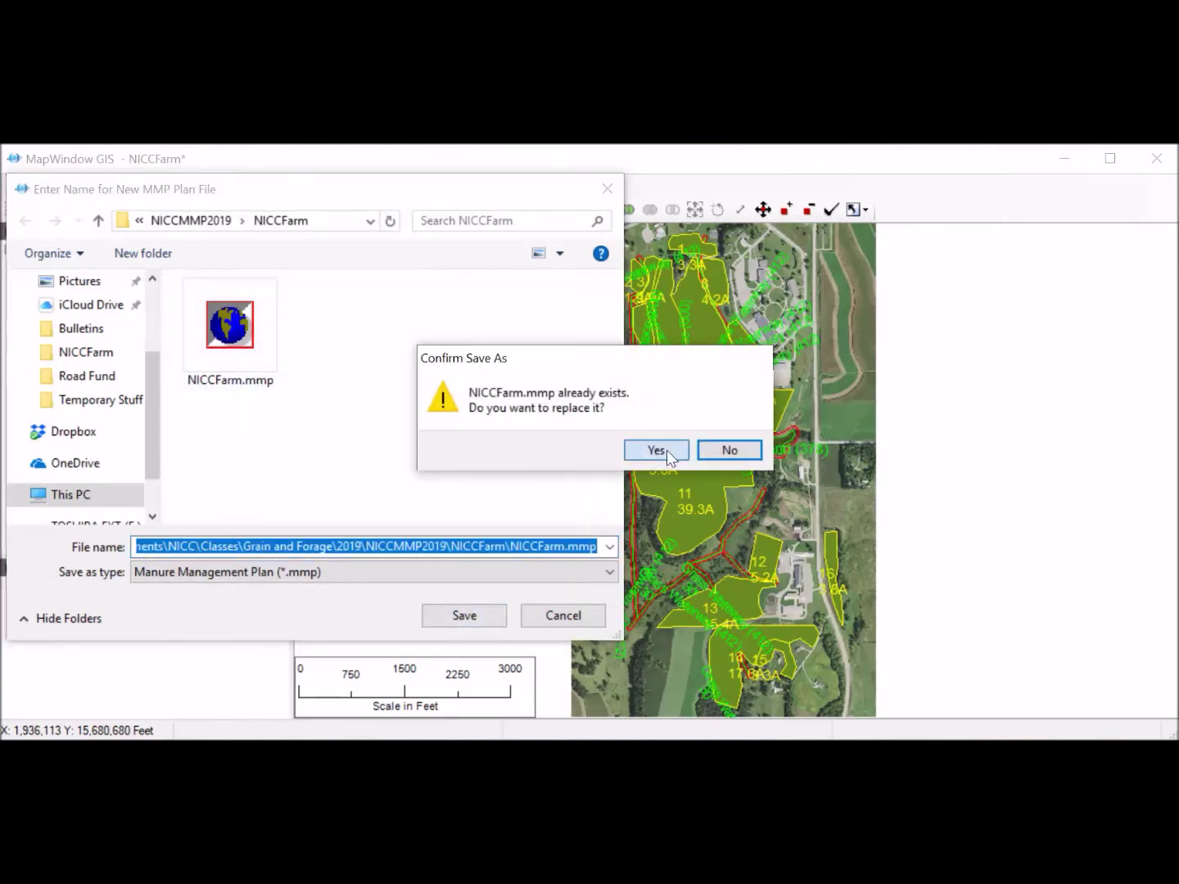
pyautogui.click(656, 450)
pyautogui.click(680, 519)
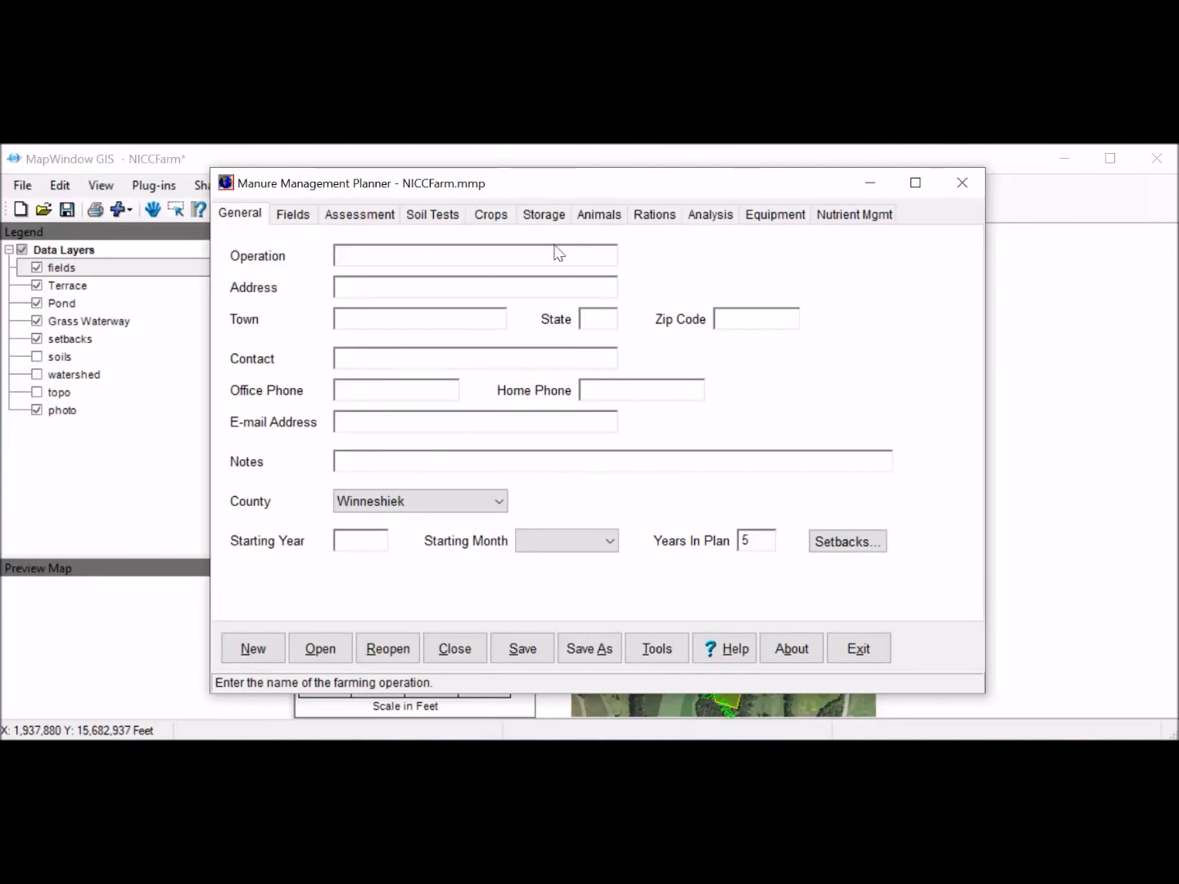
# Check the exported fields with their acreages and soil types in the plan, and return to the general operation details
pyautogui.click(294, 214)
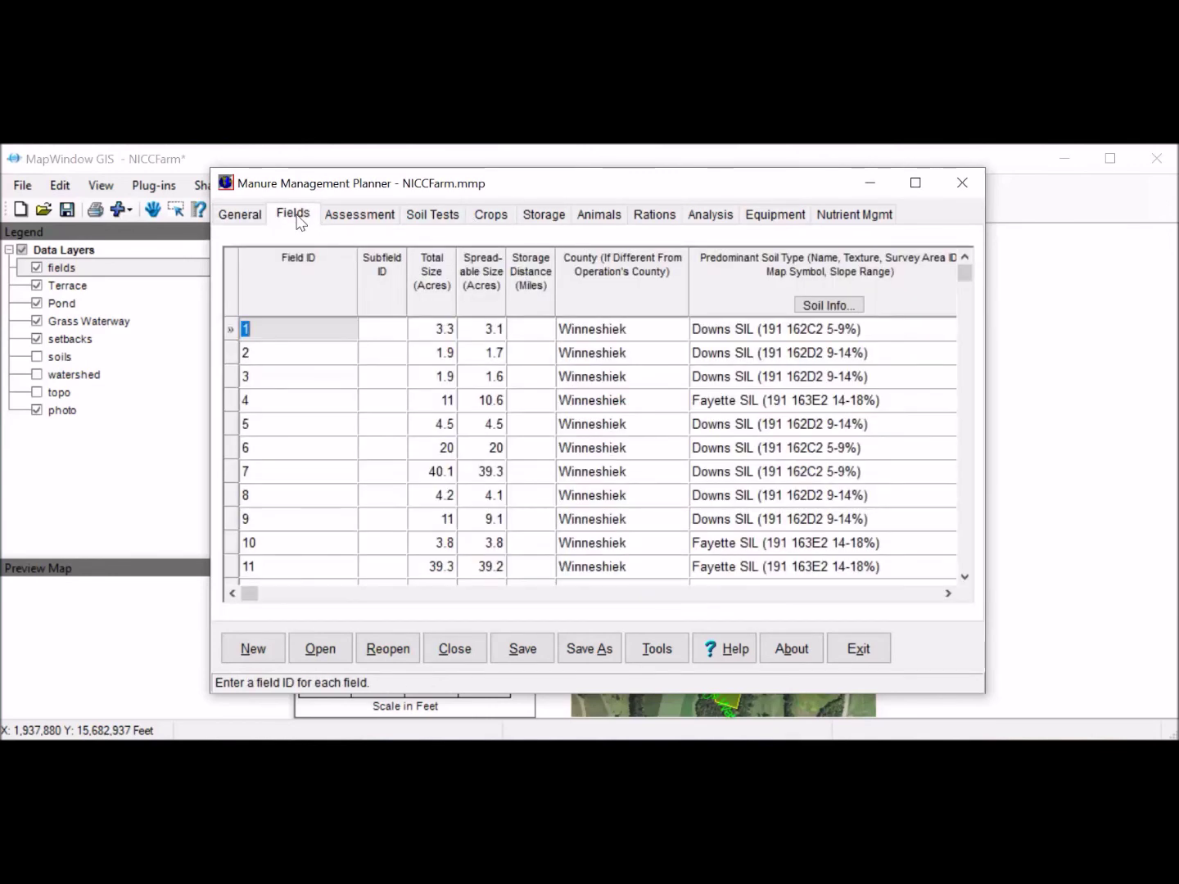
pyautogui.click(245, 218)
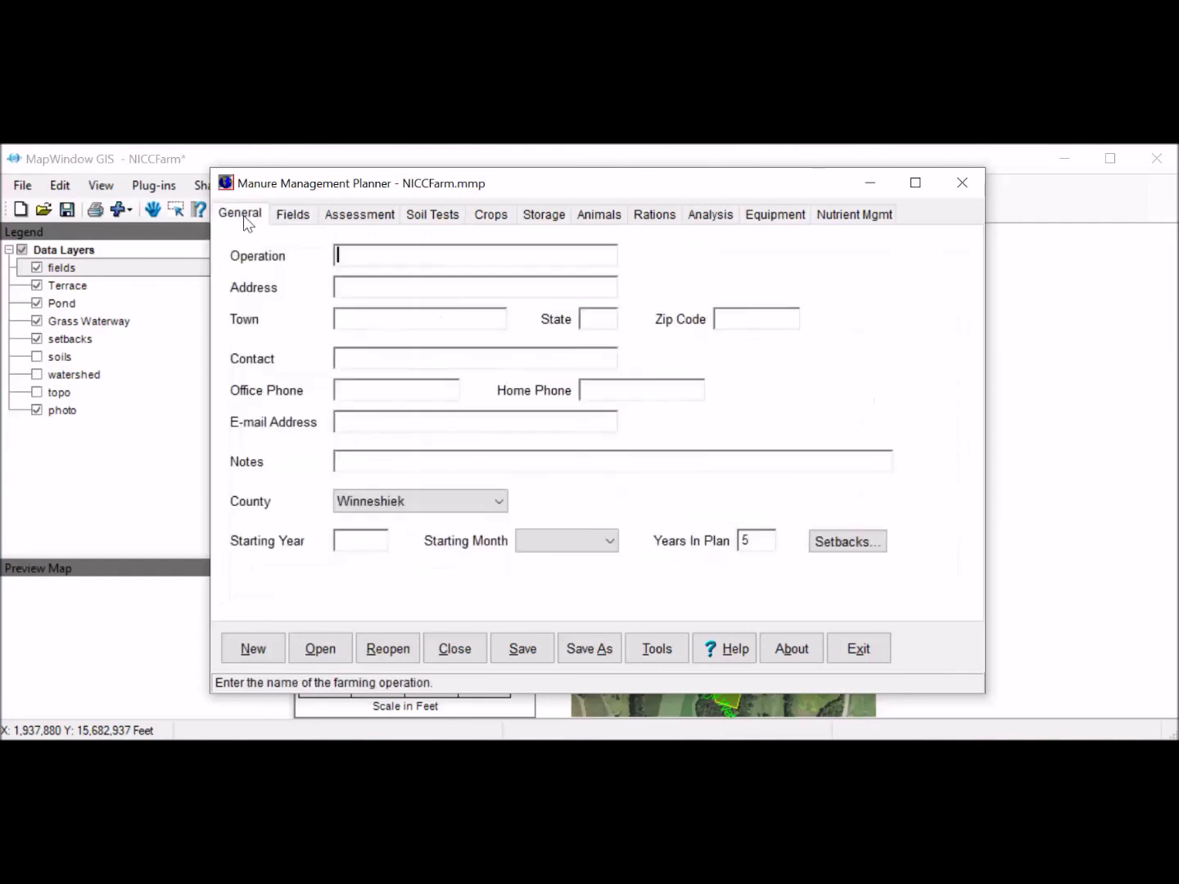